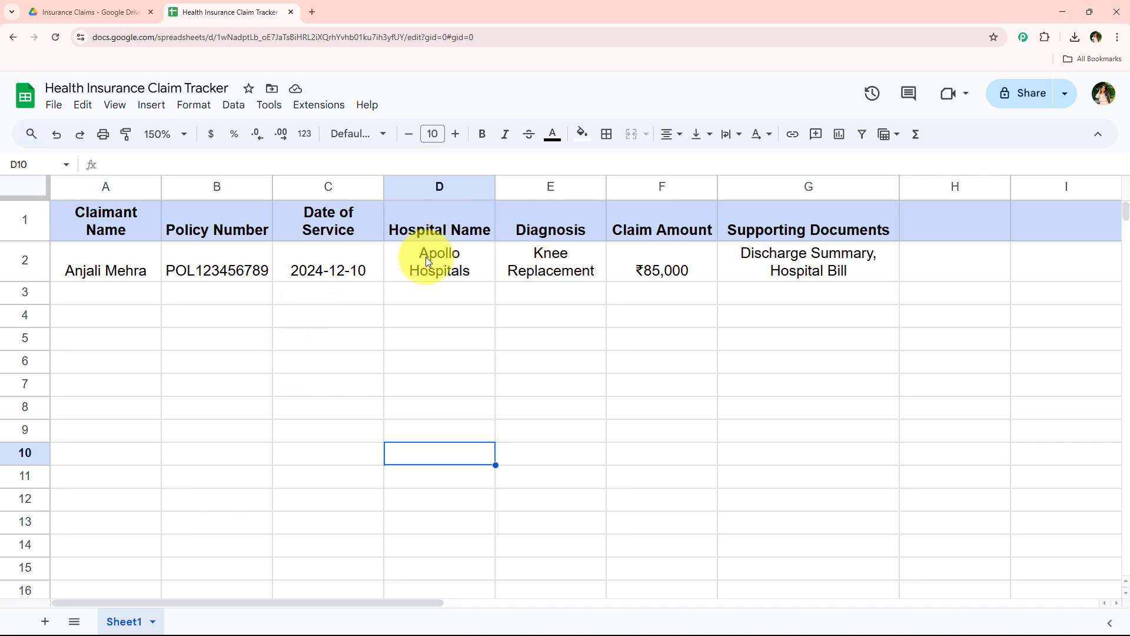
Open pabbly.com/connect/inr in a new browser tab, dismiss the sale offer and sign in to Pabbly
{"action": "left_click", "coordinate": [314, 10]}
{"action": "left_click", "coordinate": [320, 35]}
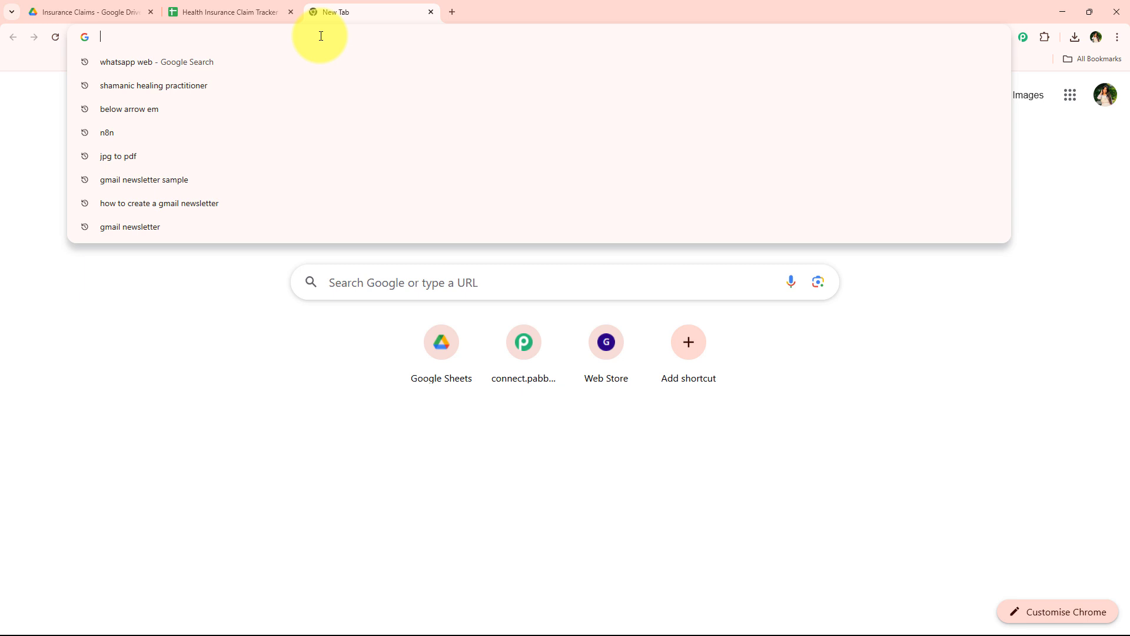
{"action": "type", "text": "pabbly.com/connect"}
{"action": "key", "text": "Return"}
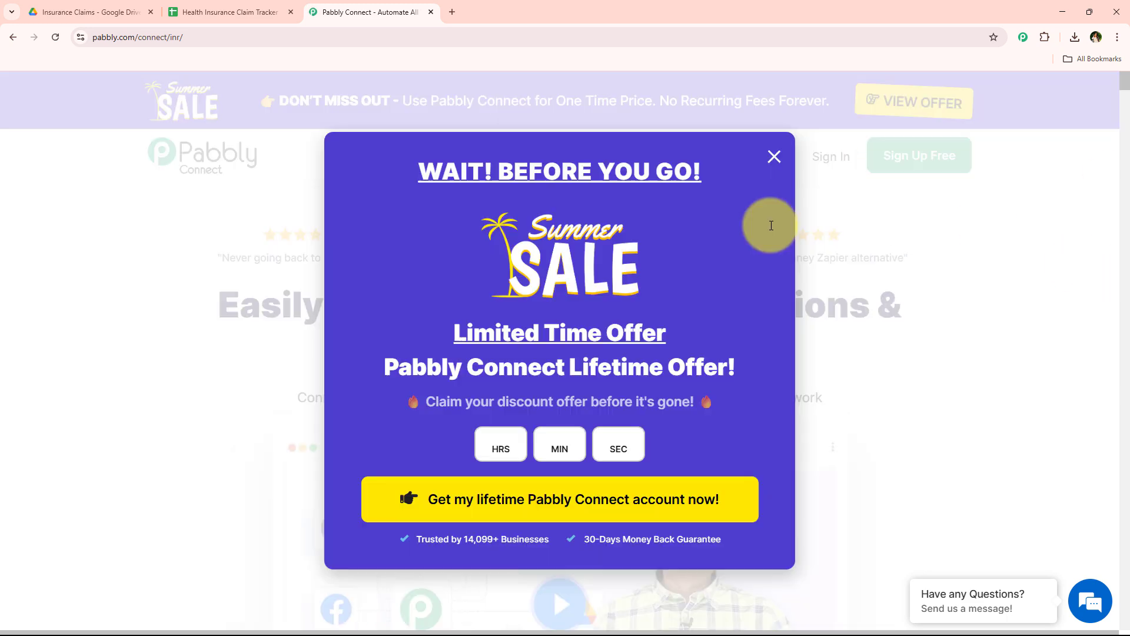
{"action": "left_click", "coordinate": [773, 175]}
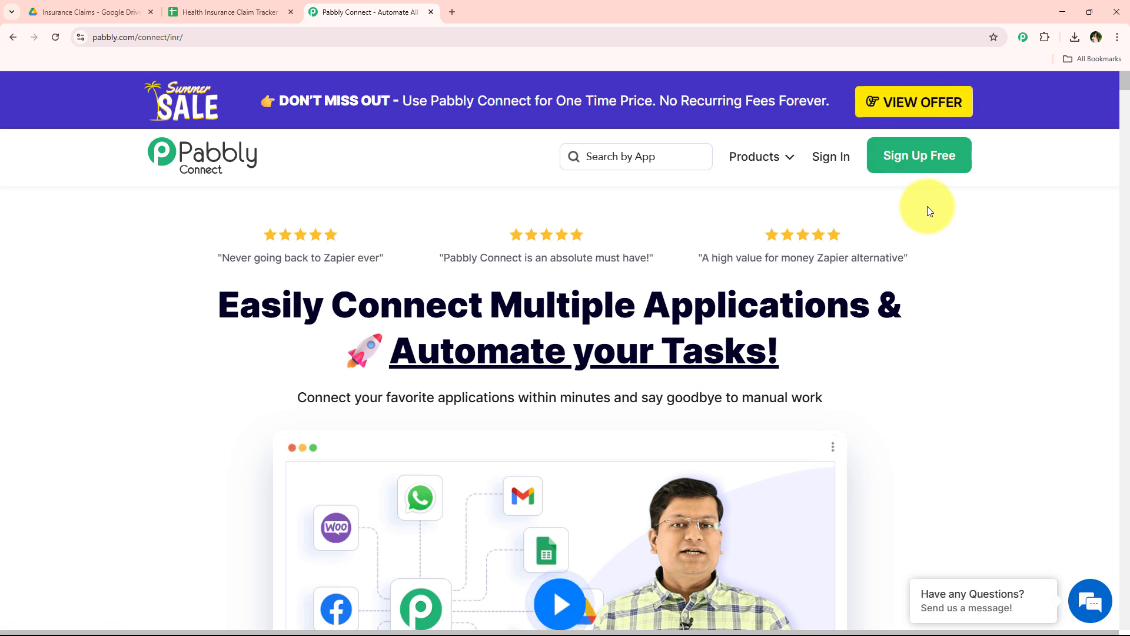
{"action": "left_click", "coordinate": [837, 170]}
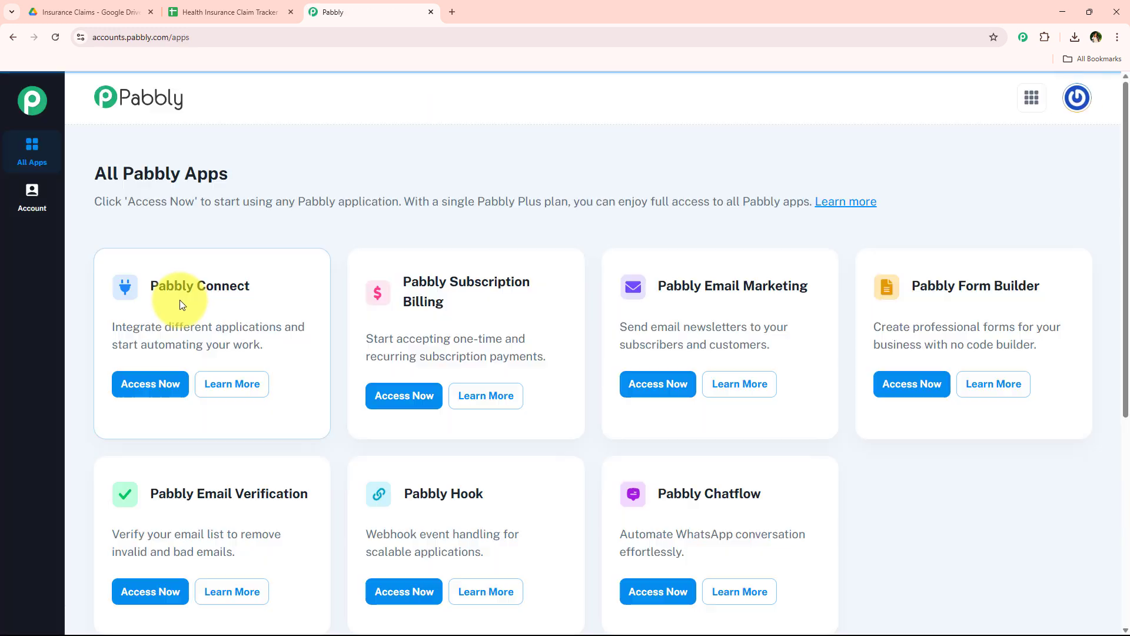
Access Pabbly Connect from the All Pabbly Apps page to reach its dashboard
{"action": "scroll", "coordinate": [294, 291], "scroll_direction": "down", "scroll_amount": 2}
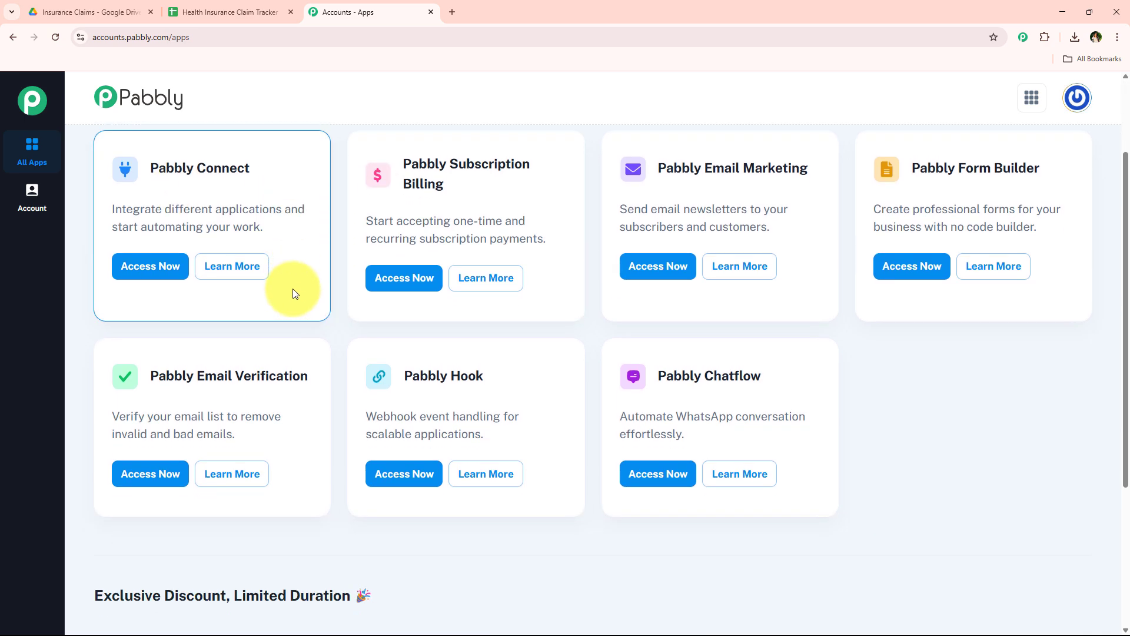
{"action": "scroll", "coordinate": [295, 290], "scroll_direction": "up", "scroll_amount": 2}
{"action": "scroll", "coordinate": [303, 273], "scroll_direction": "down", "scroll_amount": 4}
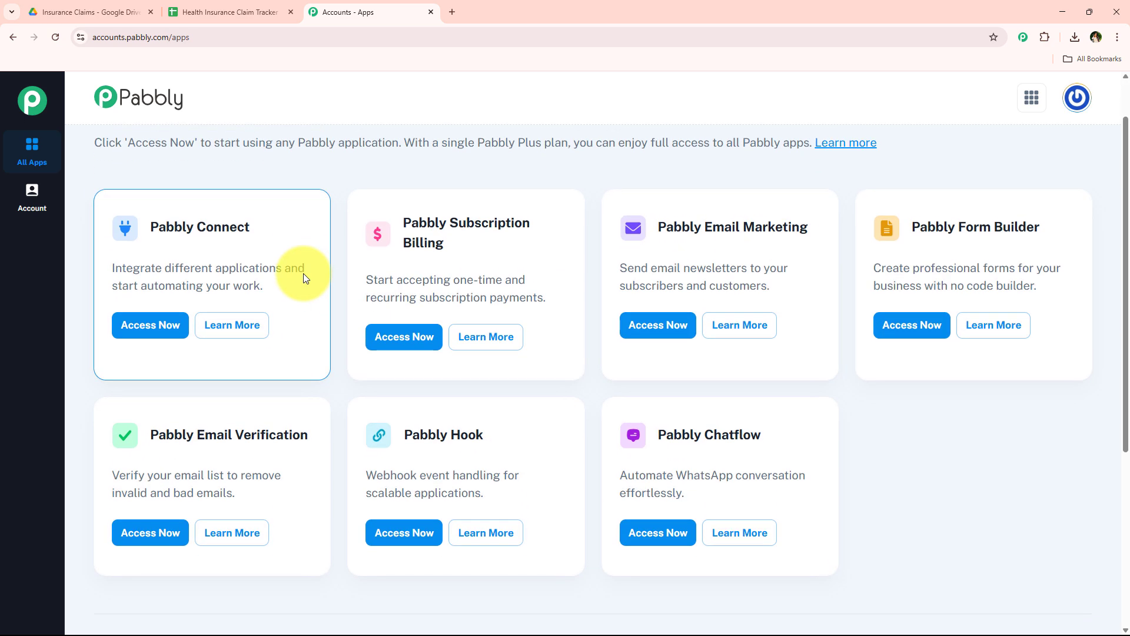
{"action": "scroll", "coordinate": [318, 346], "scroll_direction": "up", "scroll_amount": 4}
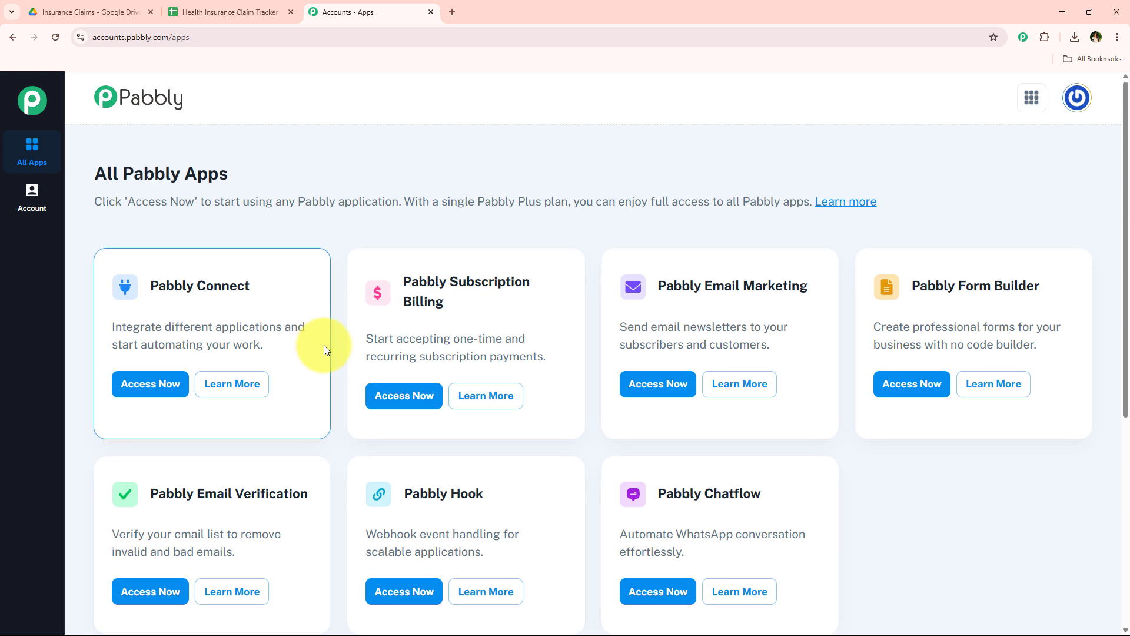
{"action": "left_click_drag", "start_coordinate": [126, 277], "coordinate": [323, 280]}
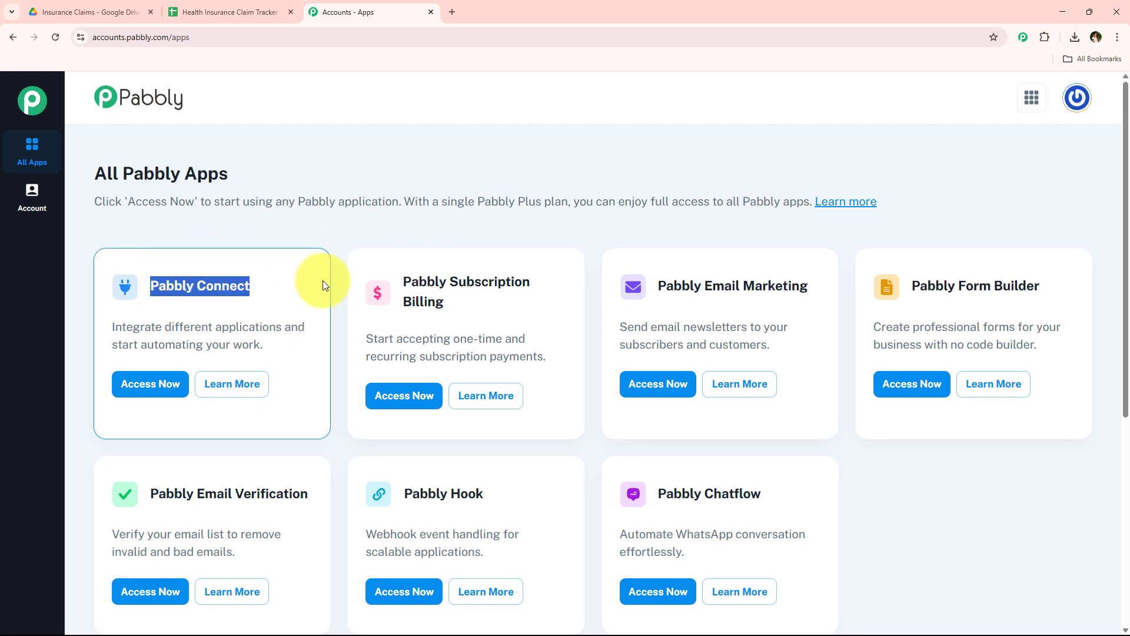
{"action": "left_click", "coordinate": [323, 280]}
{"action": "left_click_drag", "start_coordinate": [165, 327], "coordinate": [280, 333]}
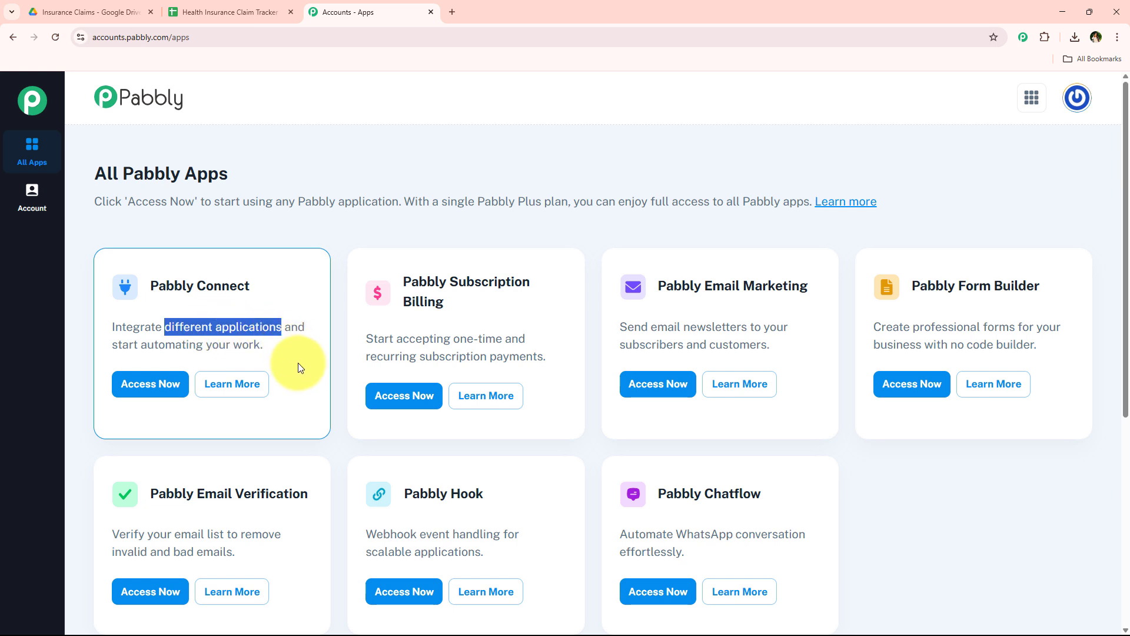
{"action": "left_click", "coordinate": [170, 382]}
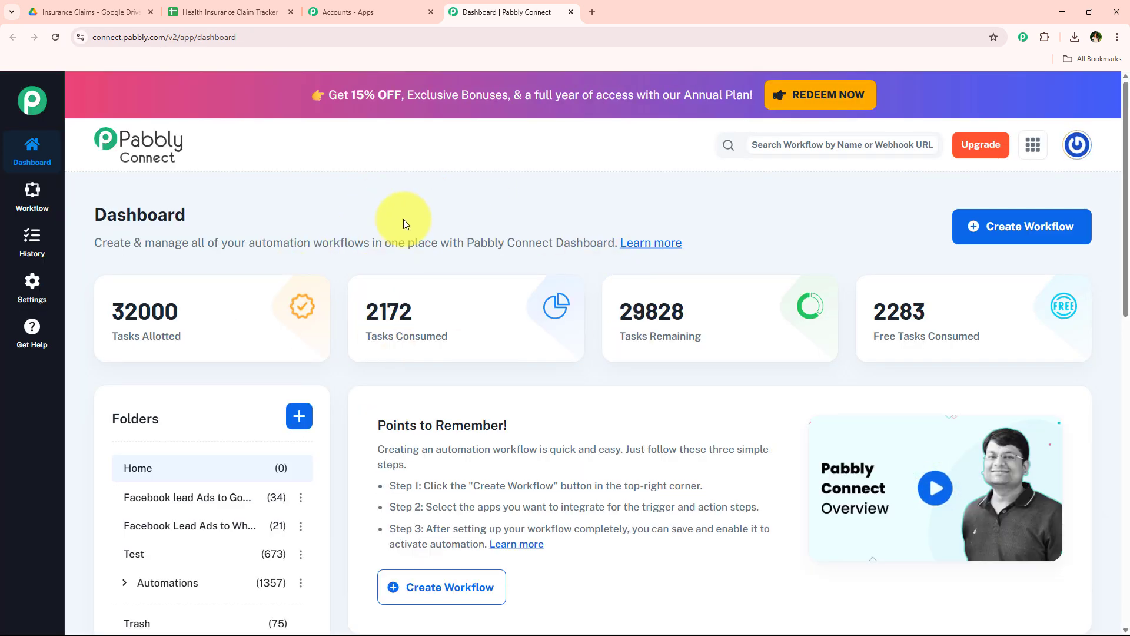
{"action": "left_click_drag", "start_coordinate": [91, 217], "coordinate": [208, 212]}
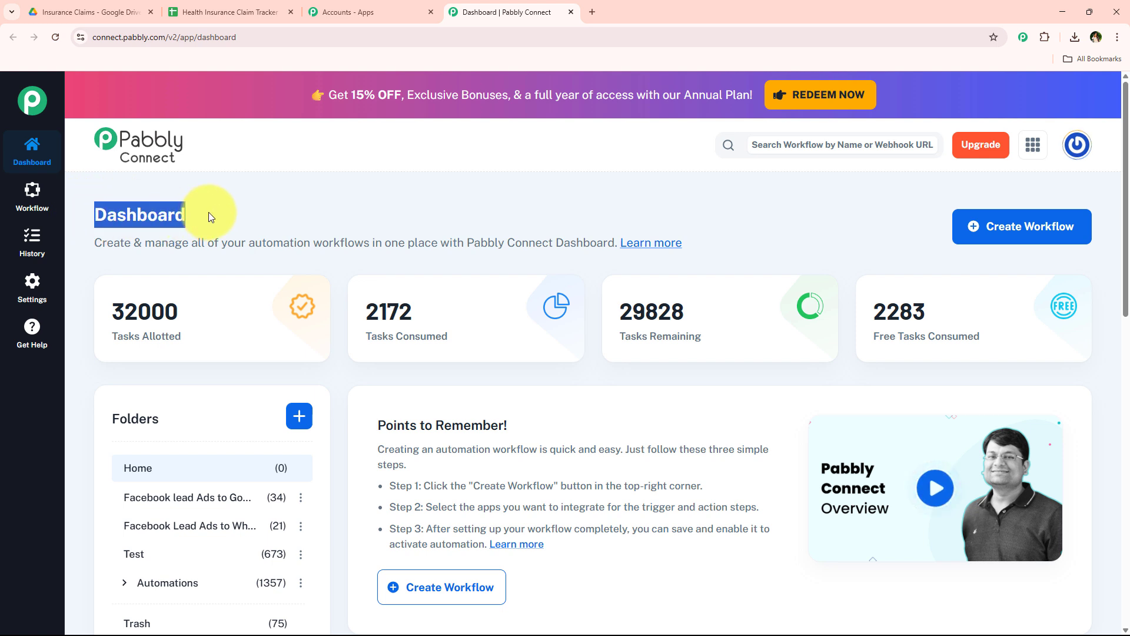
{"action": "left_click", "coordinate": [304, 191]}
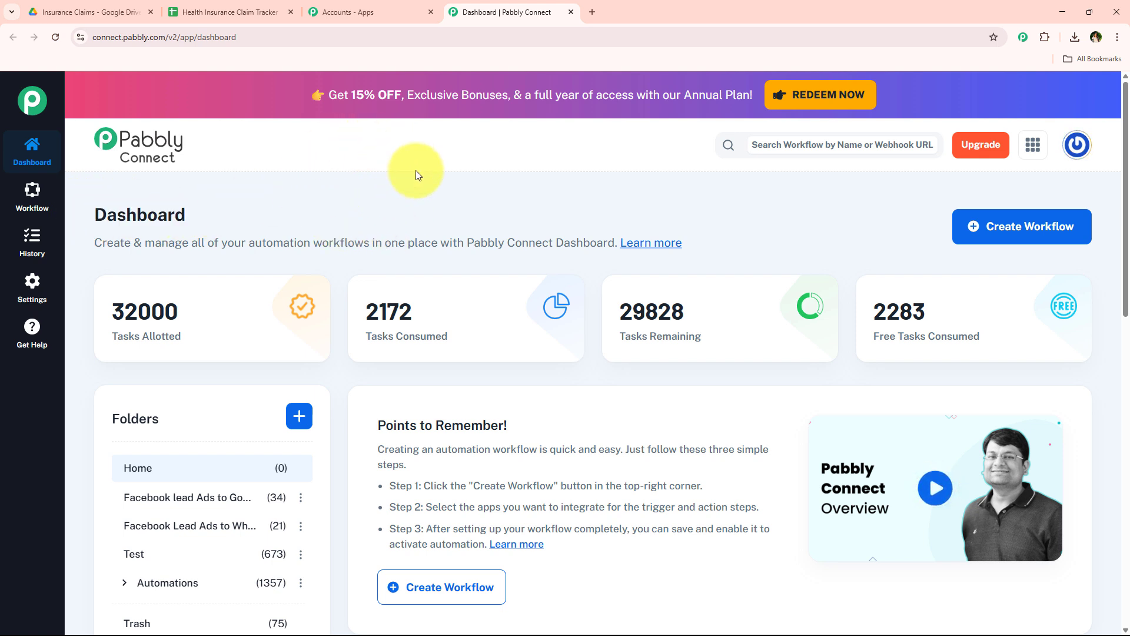
{"action": "left_click", "coordinate": [1070, 235]}
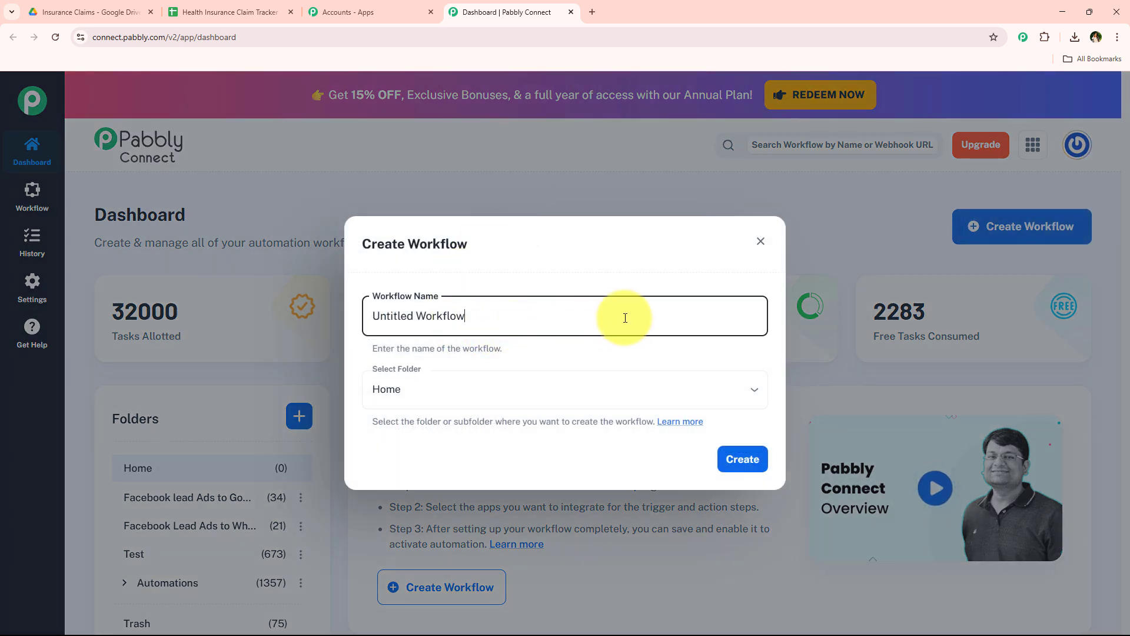
{"action": "left_click_drag", "start_coordinate": [624, 318], "coordinate": [353, 328]}
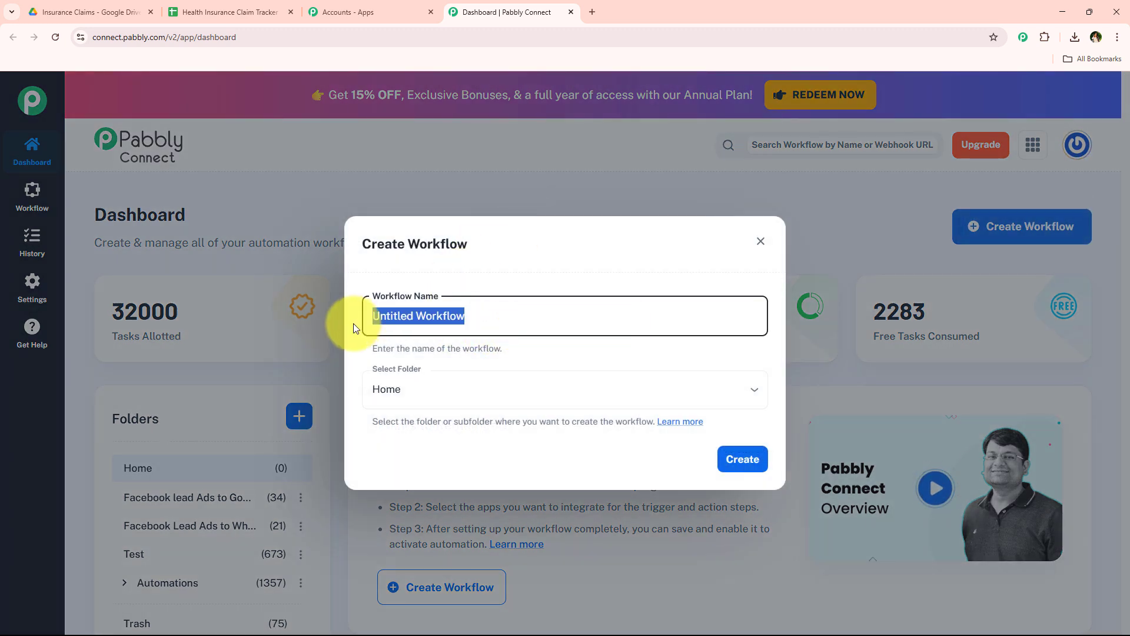
{"action": "left_click", "coordinate": [448, 396]}
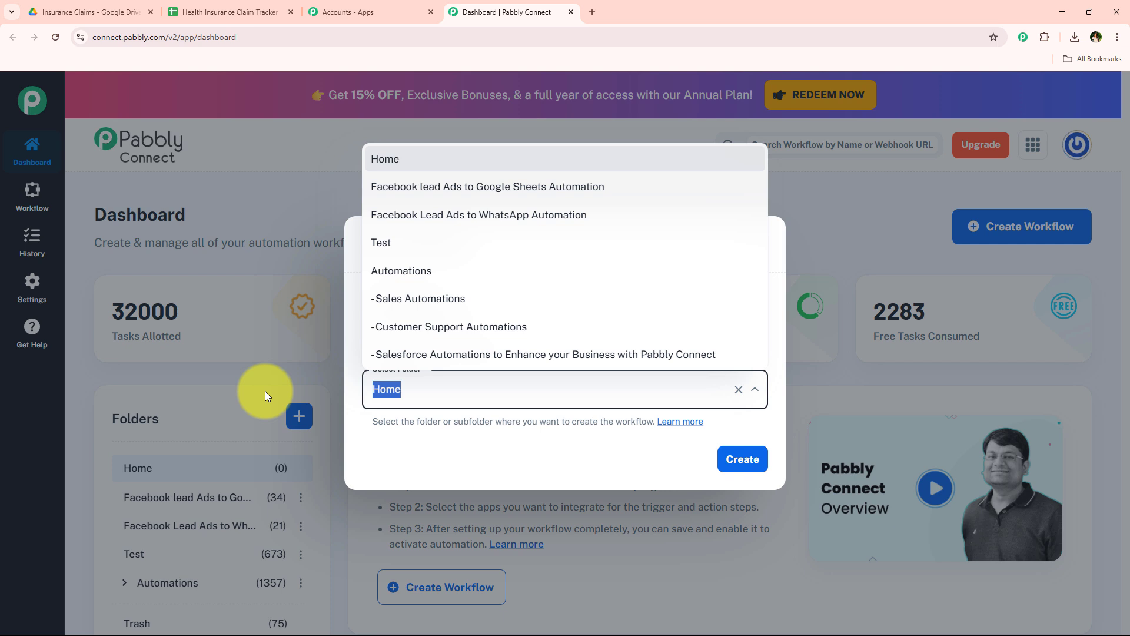
{"action": "left_click", "coordinate": [454, 458]}
{"action": "left_click", "coordinate": [434, 386]}
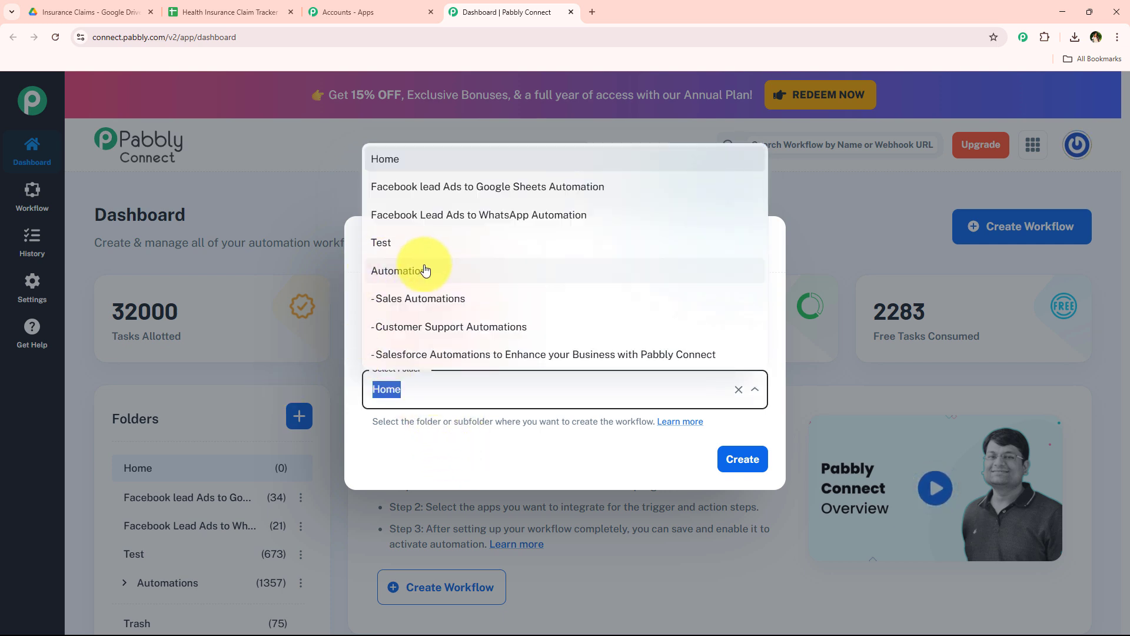
{"action": "left_click", "coordinate": [462, 270]}
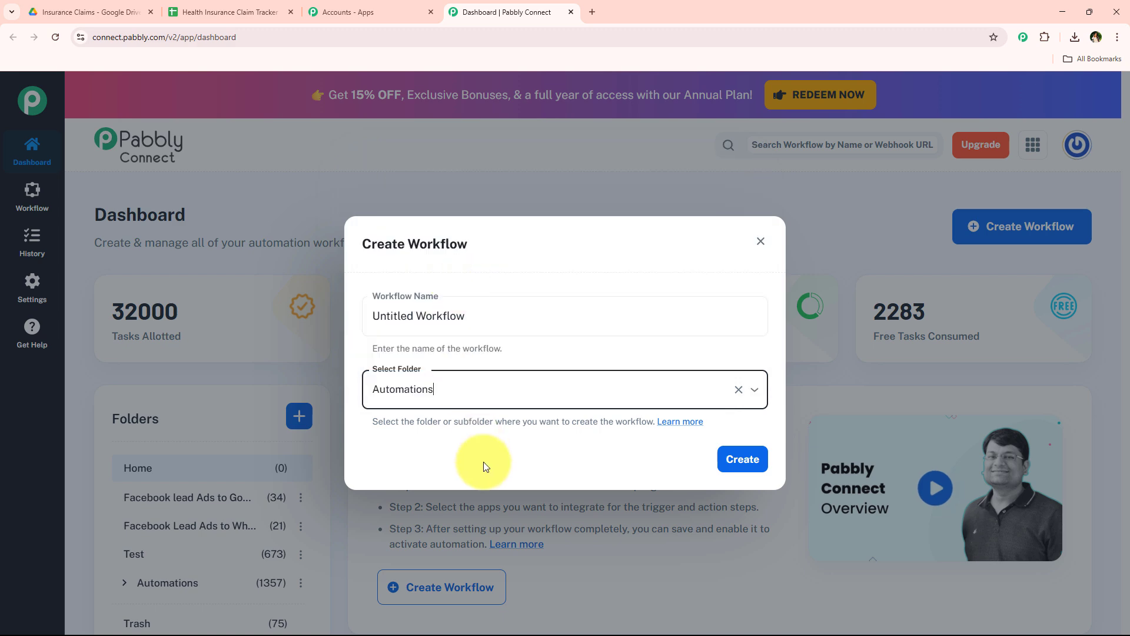
{"action": "left_click", "coordinate": [760, 240]}
{"action": "scroll", "coordinate": [422, 505], "scroll_direction": "down", "scroll_amount": 3}
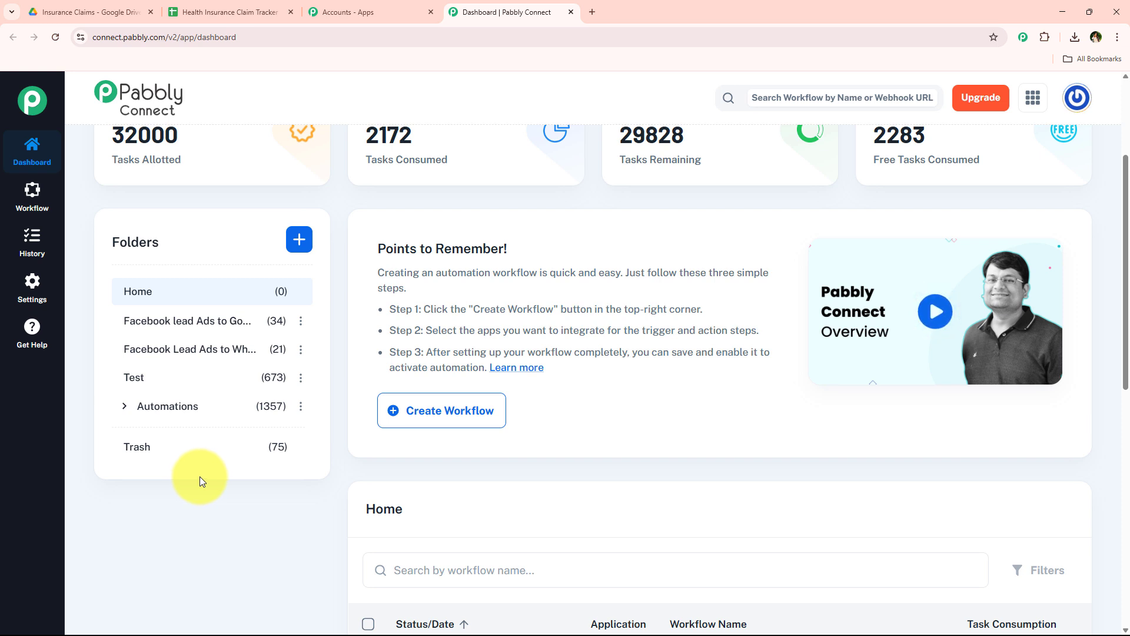
{"action": "scroll", "coordinate": [200, 476], "scroll_direction": "up", "scroll_amount": 1}
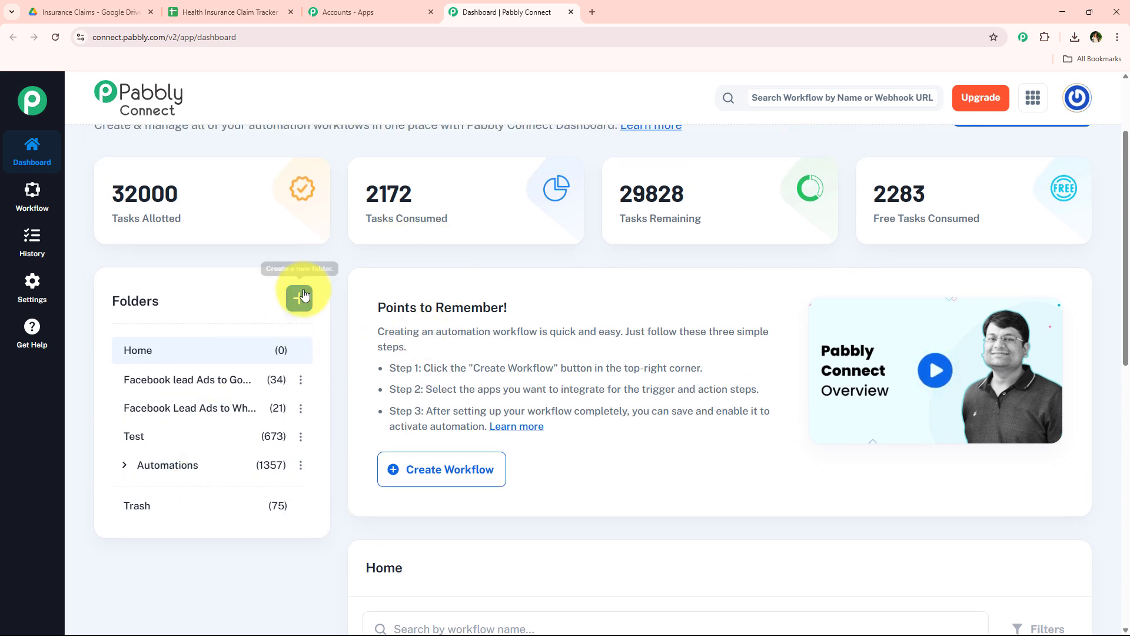
{"action": "left_click", "coordinate": [303, 295]}
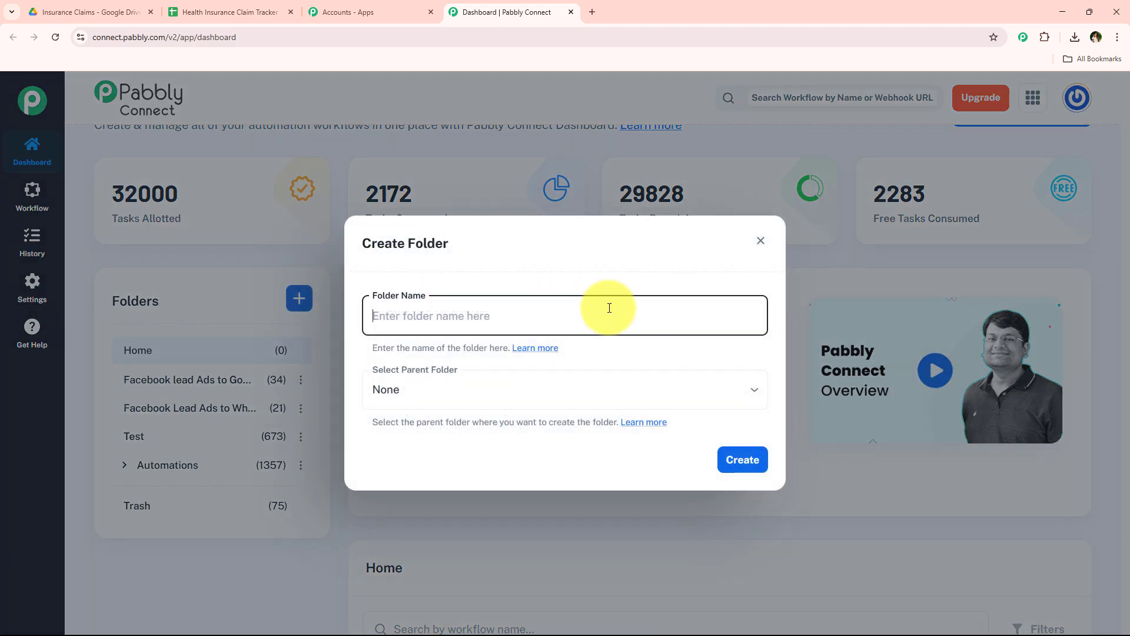
{"action": "left_click", "coordinate": [761, 240]}
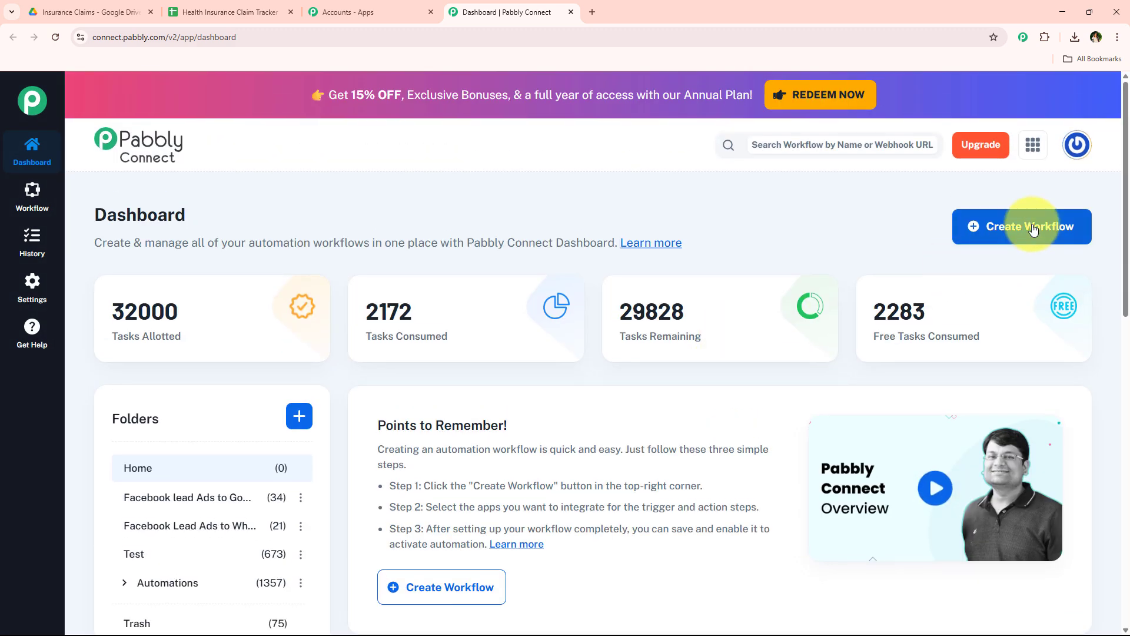
Create a workflow named "AI Agent for Faster Insurance Claim Approvals and Data Extraction" in the Automations folder
{"action": "left_click", "coordinate": [1033, 230]}
{"action": "left_click", "coordinate": [400, 389]}
{"action": "left_click", "coordinate": [406, 272]}
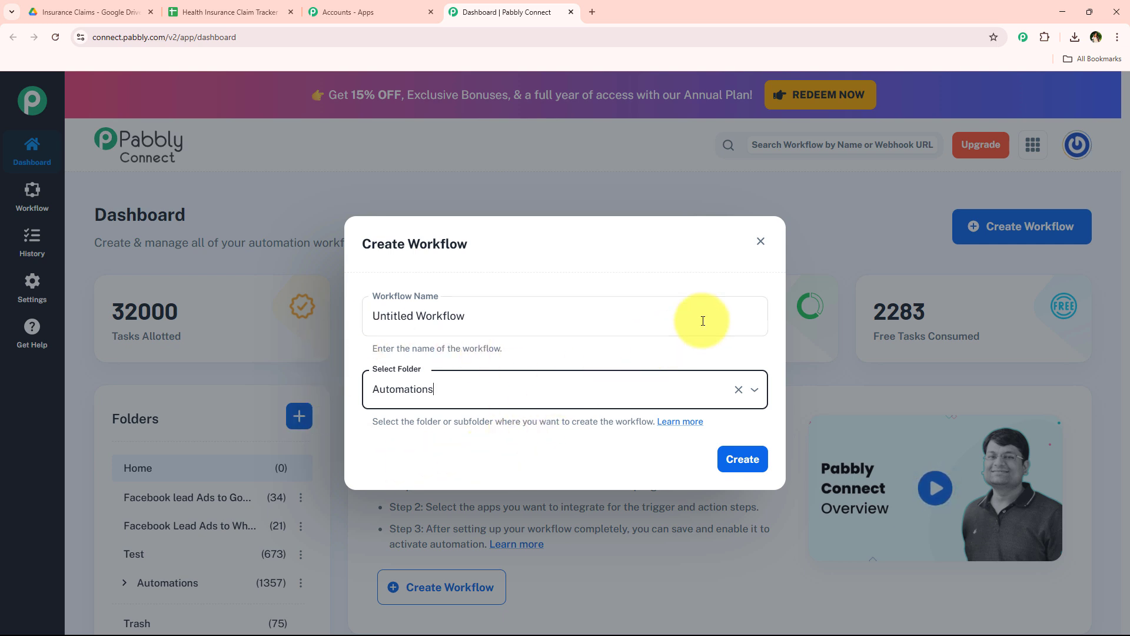
{"action": "left_click_drag", "start_coordinate": [703, 321], "coordinate": [348, 310]}
{"action": "key", "text": "BackSpace"}
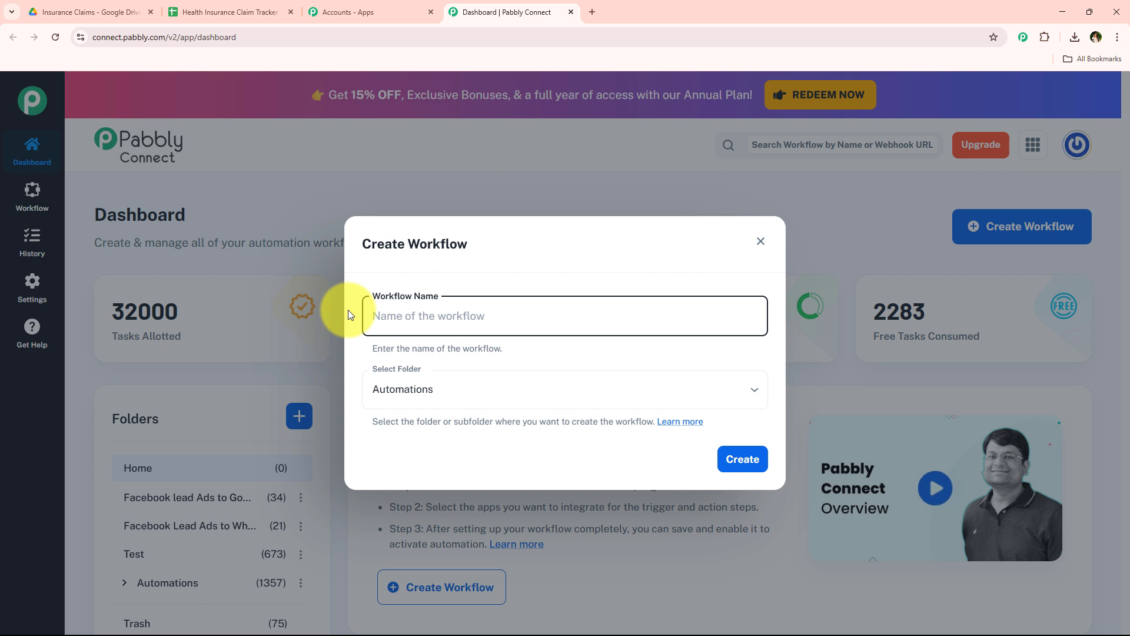
{"action": "type", "text": "AI Agent for Faster Insurance Claim Approvals and Data Extraction"}
{"action": "left_click_drag", "start_coordinate": [373, 316], "coordinate": [724, 317]}
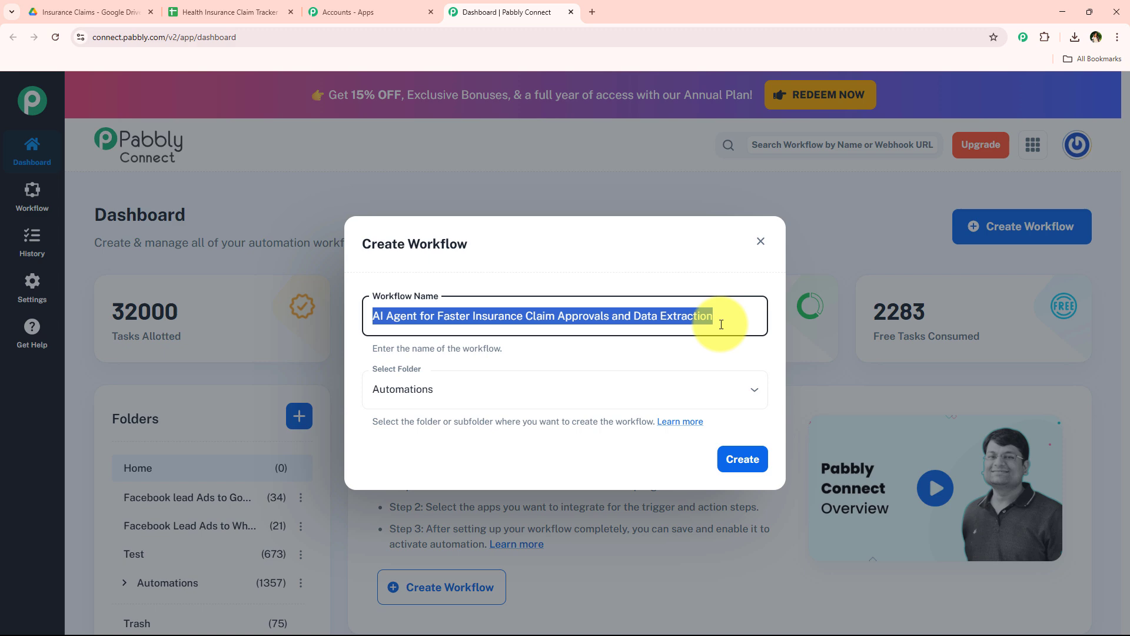
{"action": "left_click", "coordinate": [735, 455]}
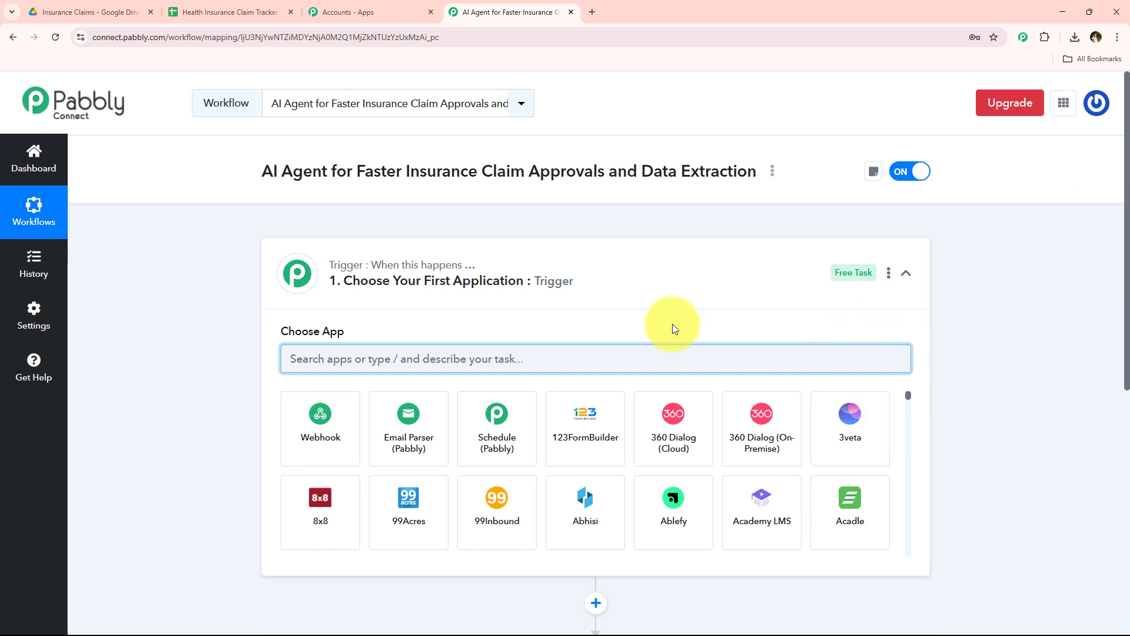
Set the workflow's trigger app to Google Drive with the trigger event New File in Specific Folder
{"action": "left_click", "coordinate": [562, 293]}
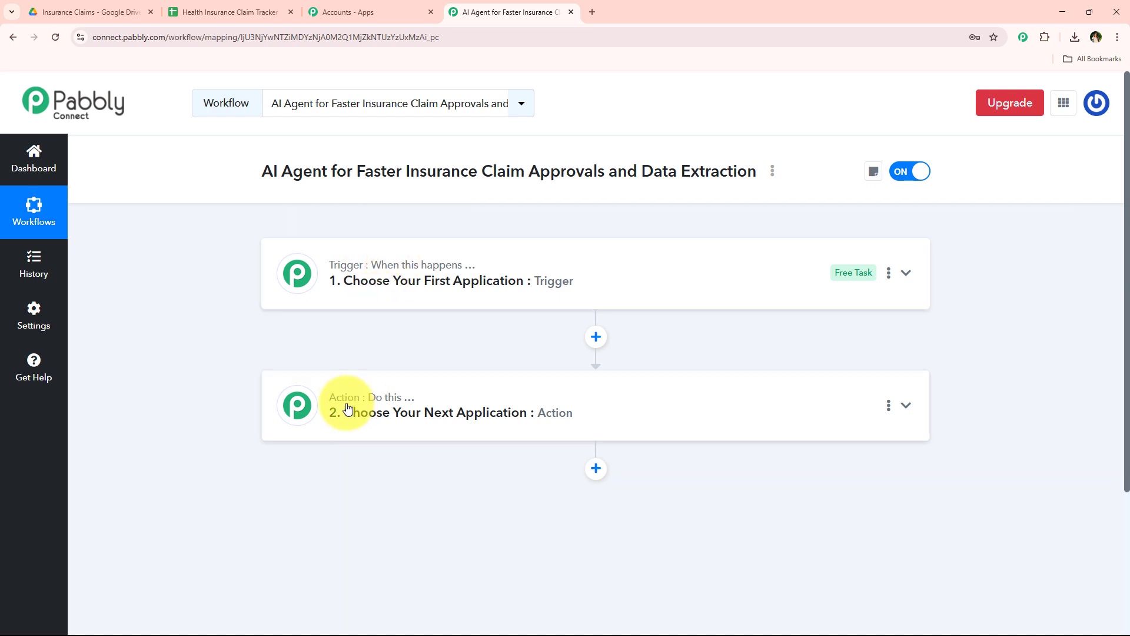
{"action": "mouse_move", "coordinate": [396, 397]}
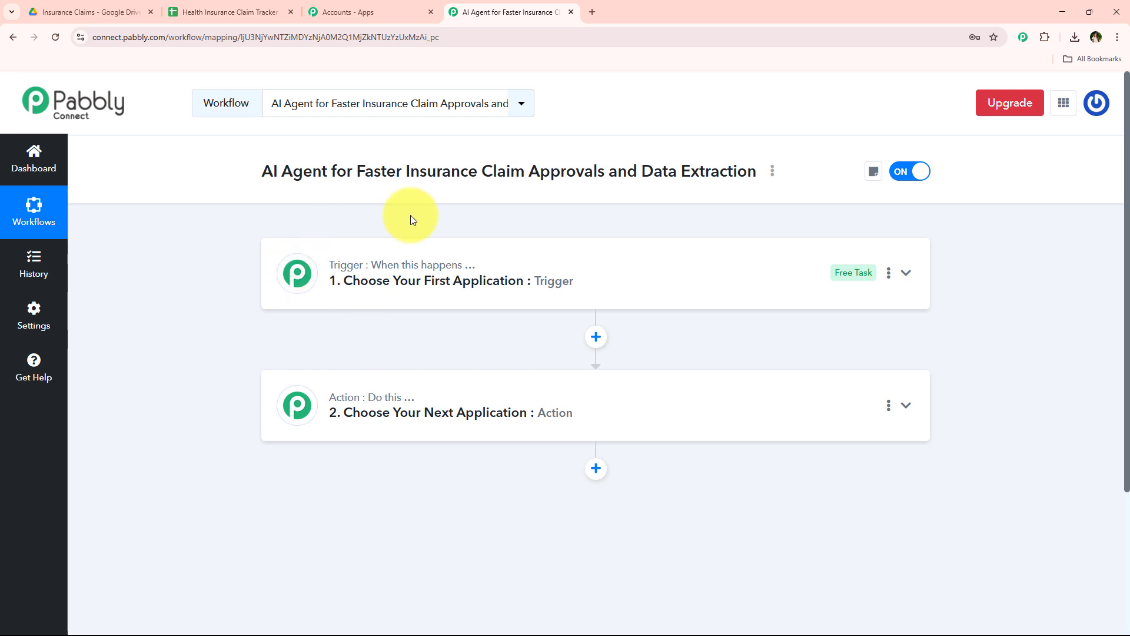
{"action": "left_click", "coordinate": [594, 264]}
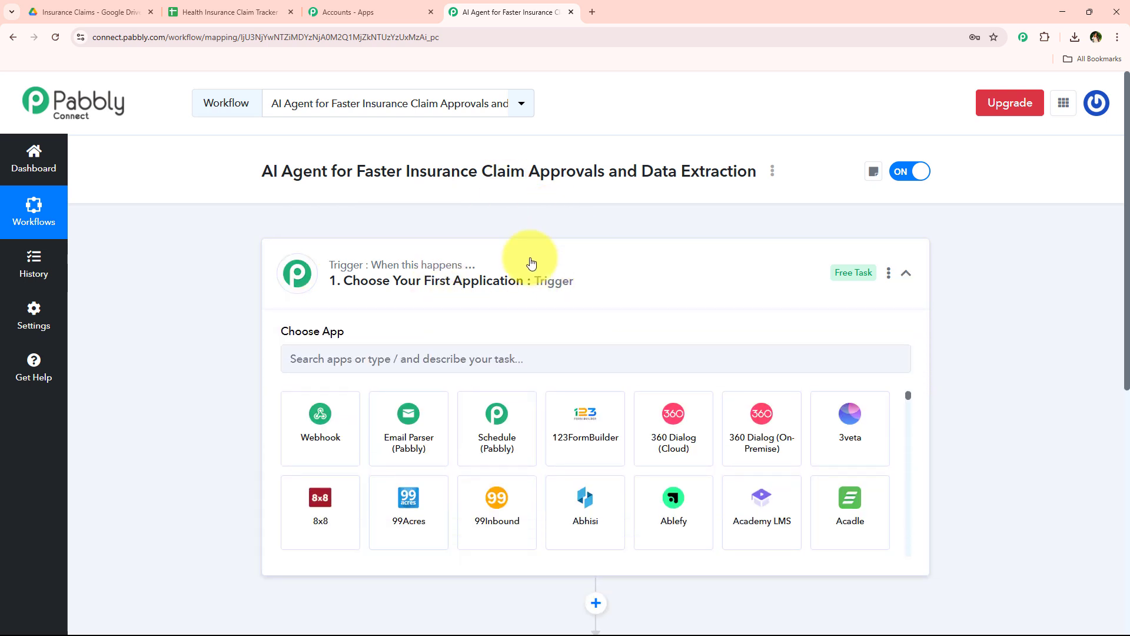
{"action": "left_click", "coordinate": [504, 358]}
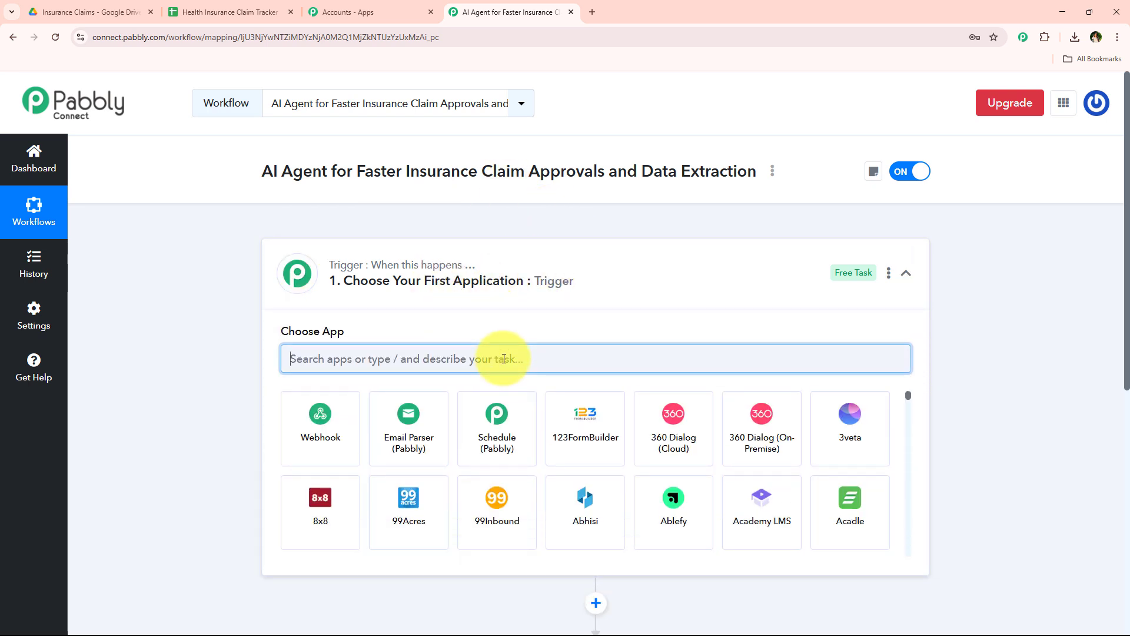
{"action": "type", "text": "Drive"}
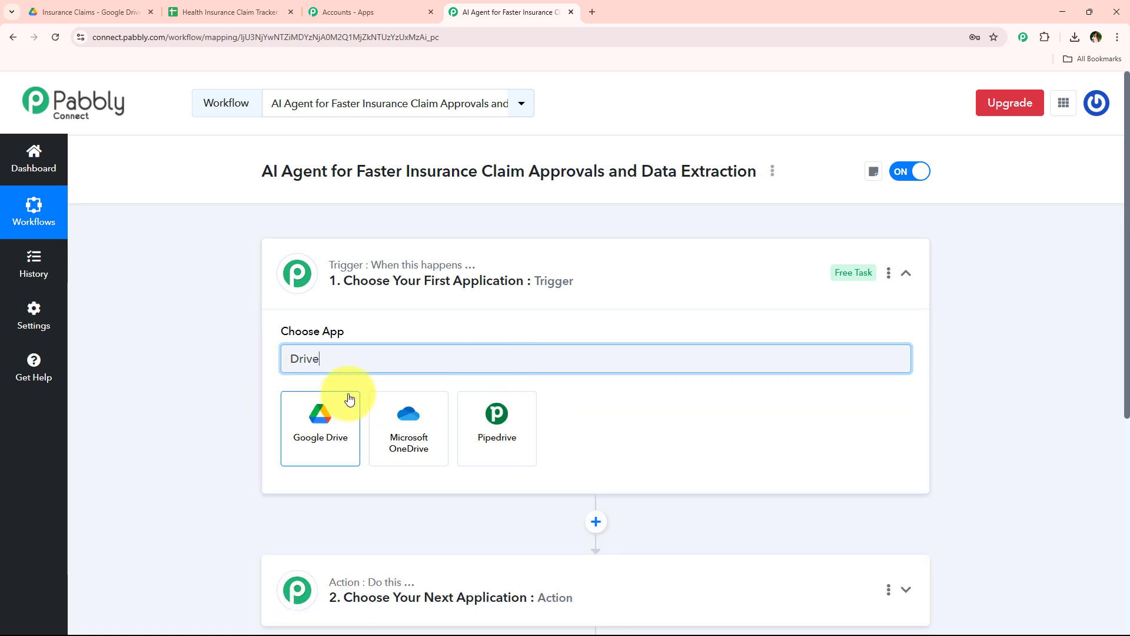
{"action": "left_click", "coordinate": [342, 419]}
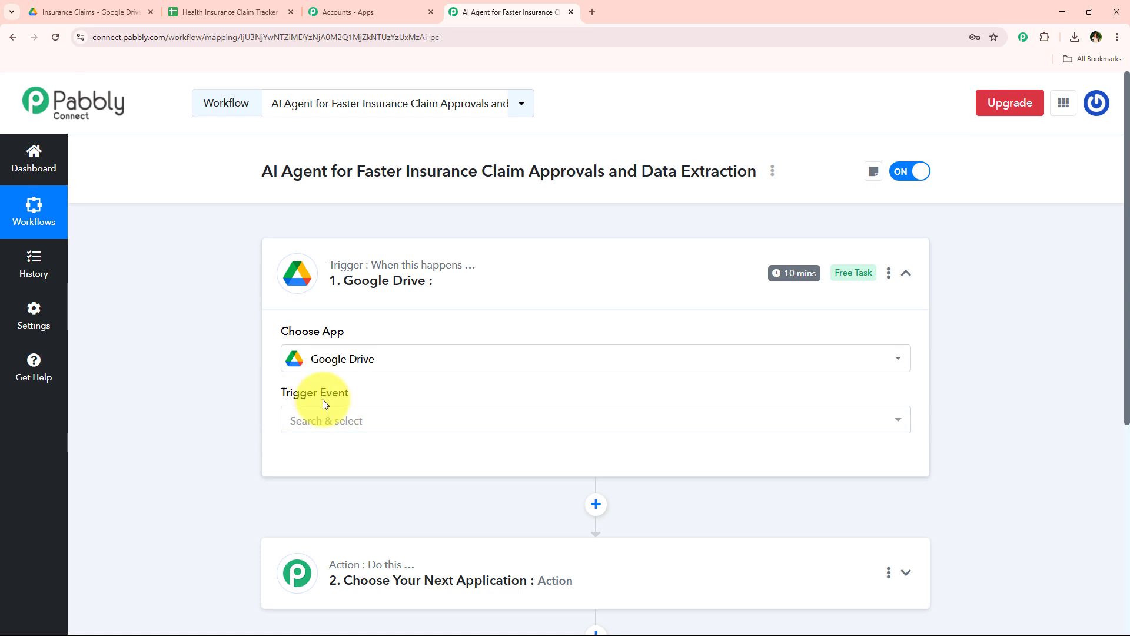
{"action": "left_click", "coordinate": [285, 419]}
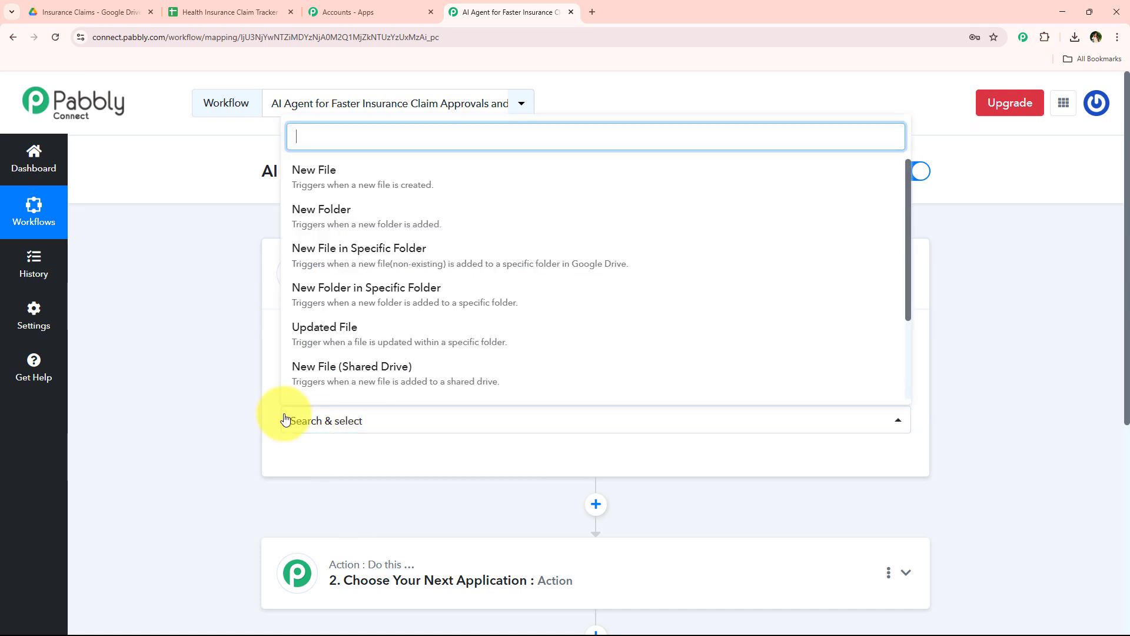
{"action": "left_click", "coordinate": [401, 260]}
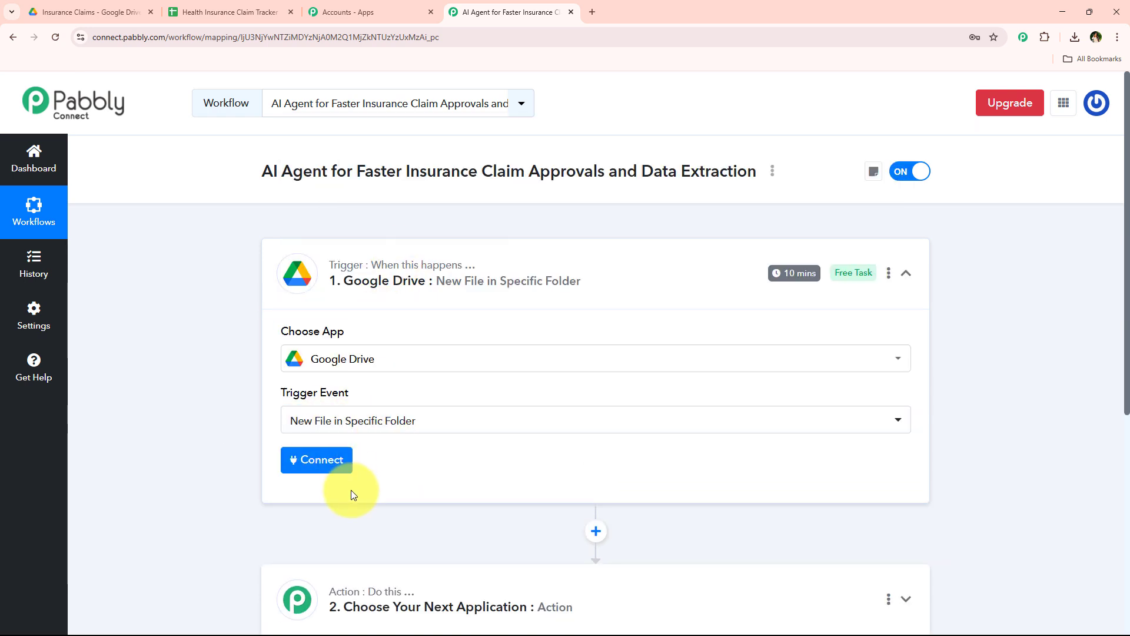
Open the Google Drive trigger's connection settings and choose to add a new connection
{"action": "left_click", "coordinate": [321, 459]}
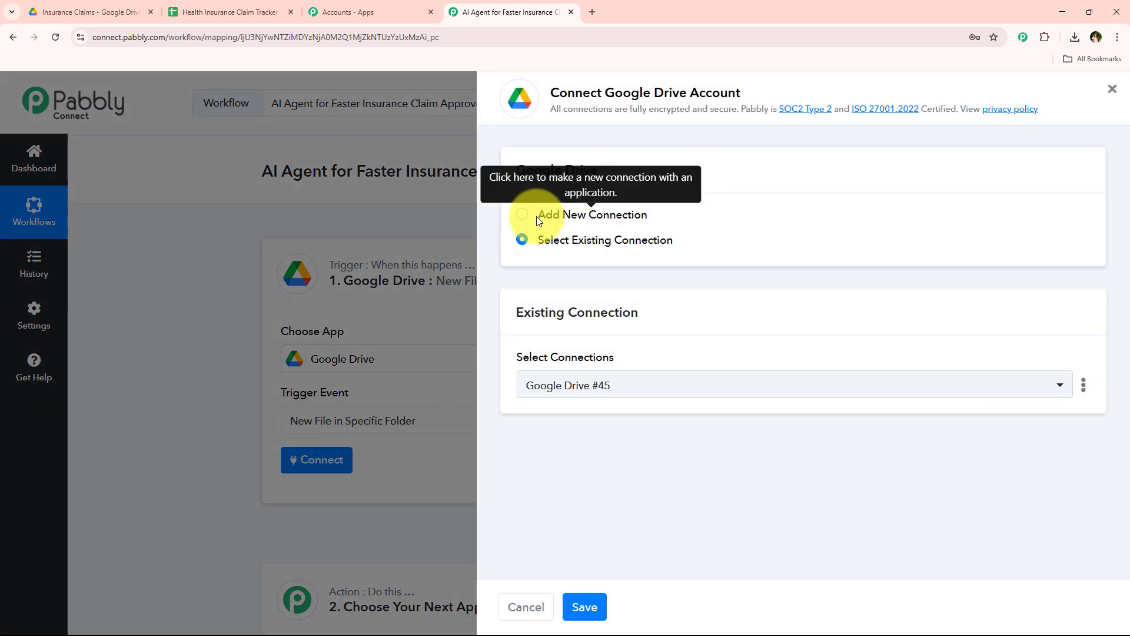
{"action": "left_click_drag", "start_coordinate": [537, 215], "coordinate": [542, 242]}
{"action": "left_click", "coordinate": [587, 262]}
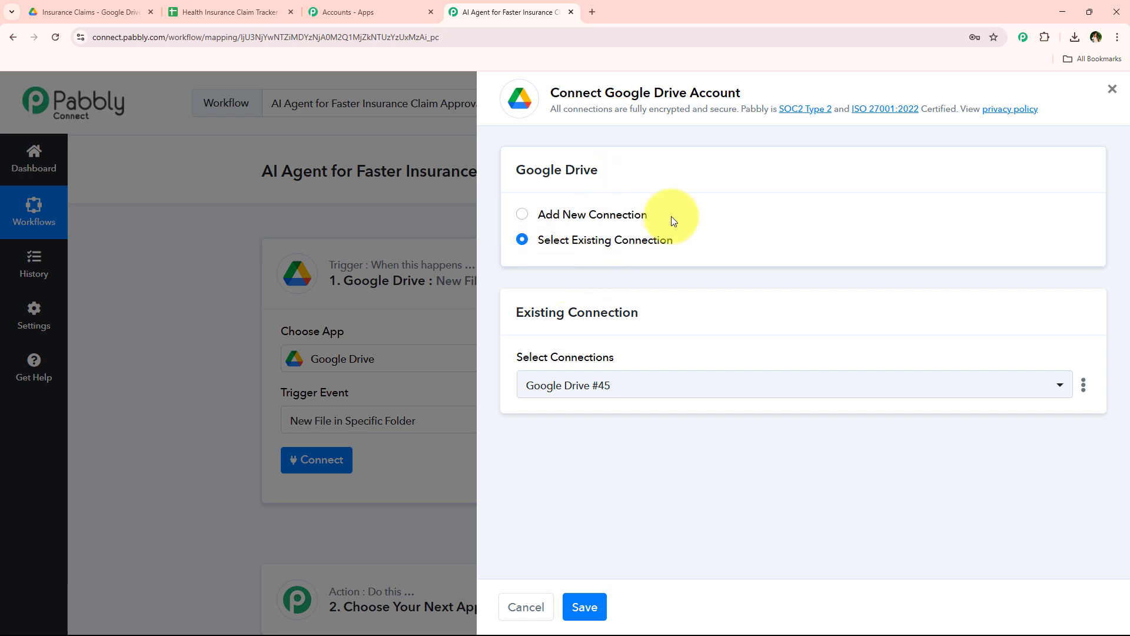
{"action": "left_click_drag", "start_coordinate": [604, 92], "coordinate": [736, 91]}
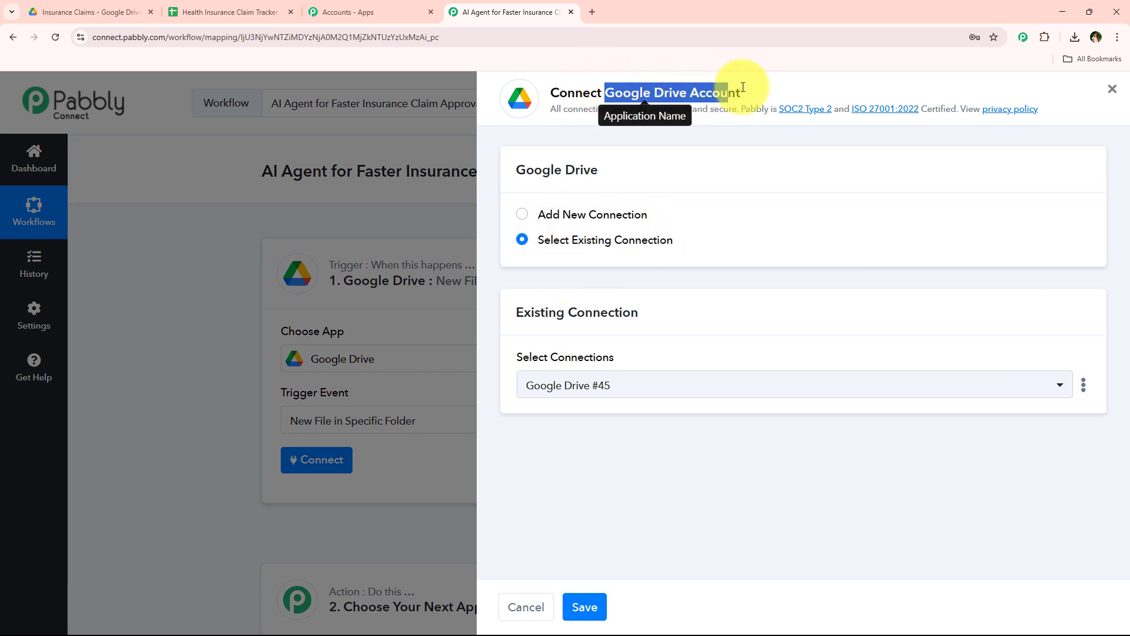
{"action": "left_click", "coordinate": [651, 275]}
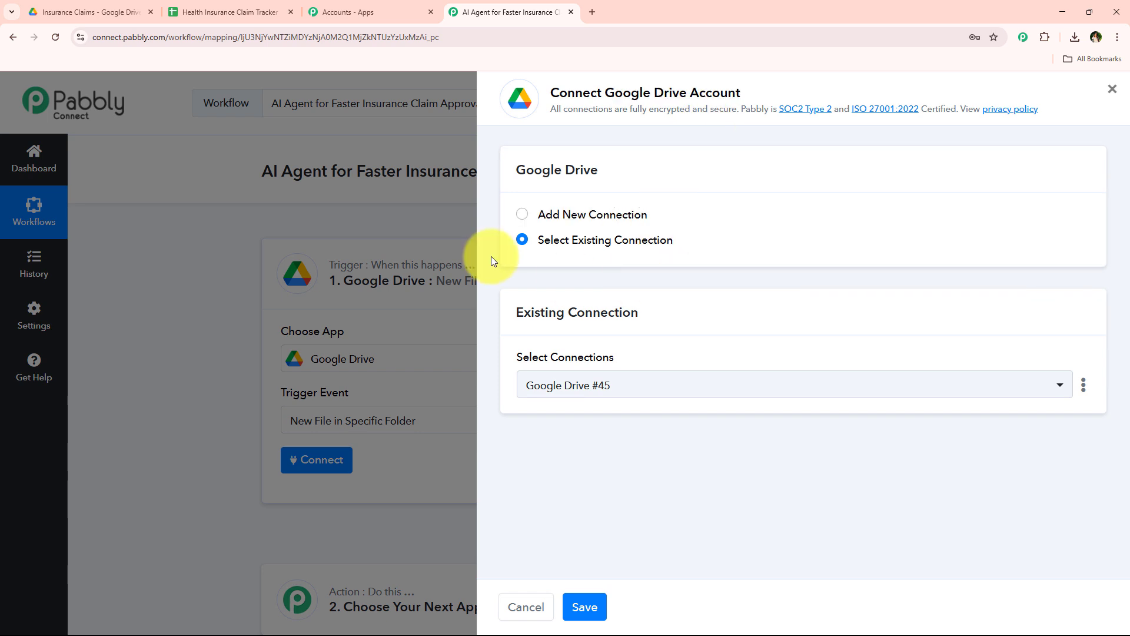
{"action": "left_click_drag", "start_coordinate": [535, 242], "coordinate": [680, 246]}
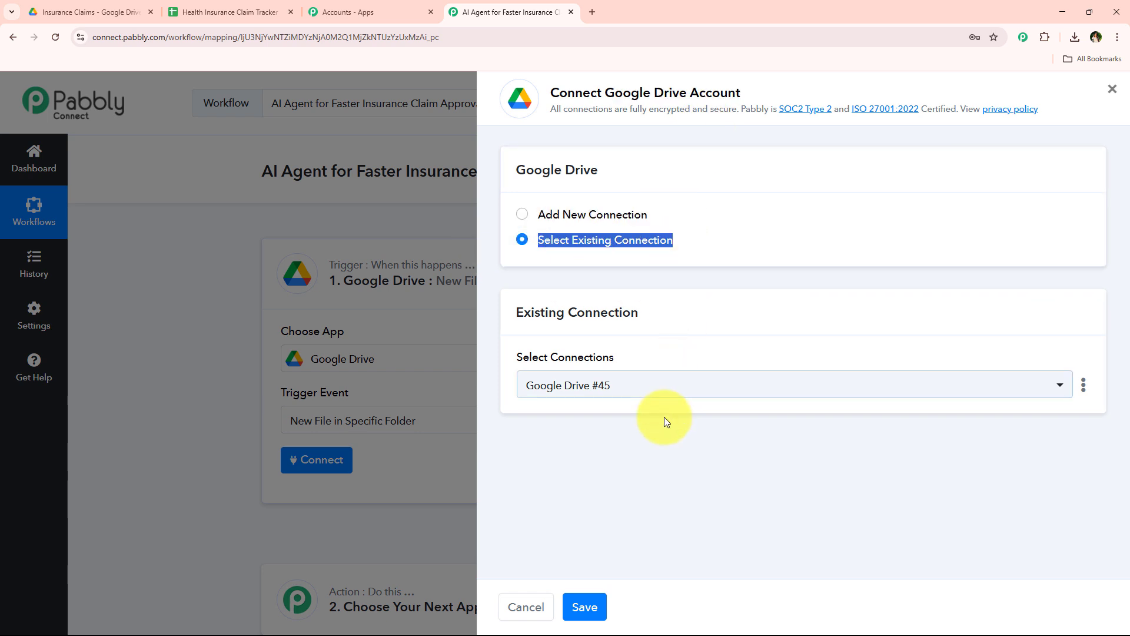
{"action": "left_click", "coordinate": [647, 253]}
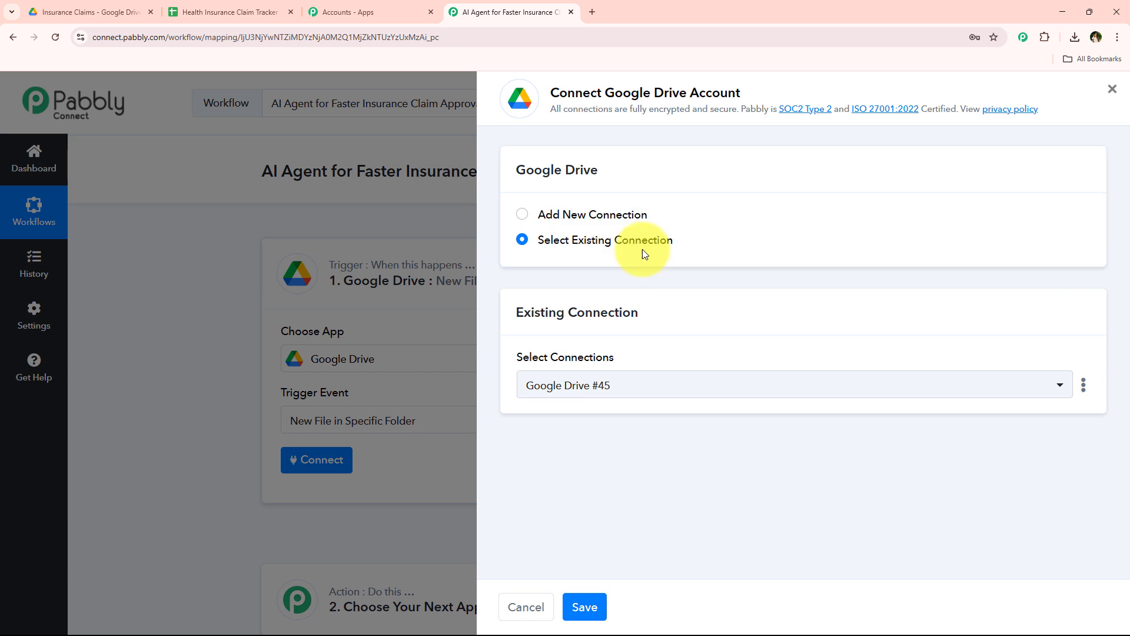
{"action": "left_click", "coordinate": [607, 212]}
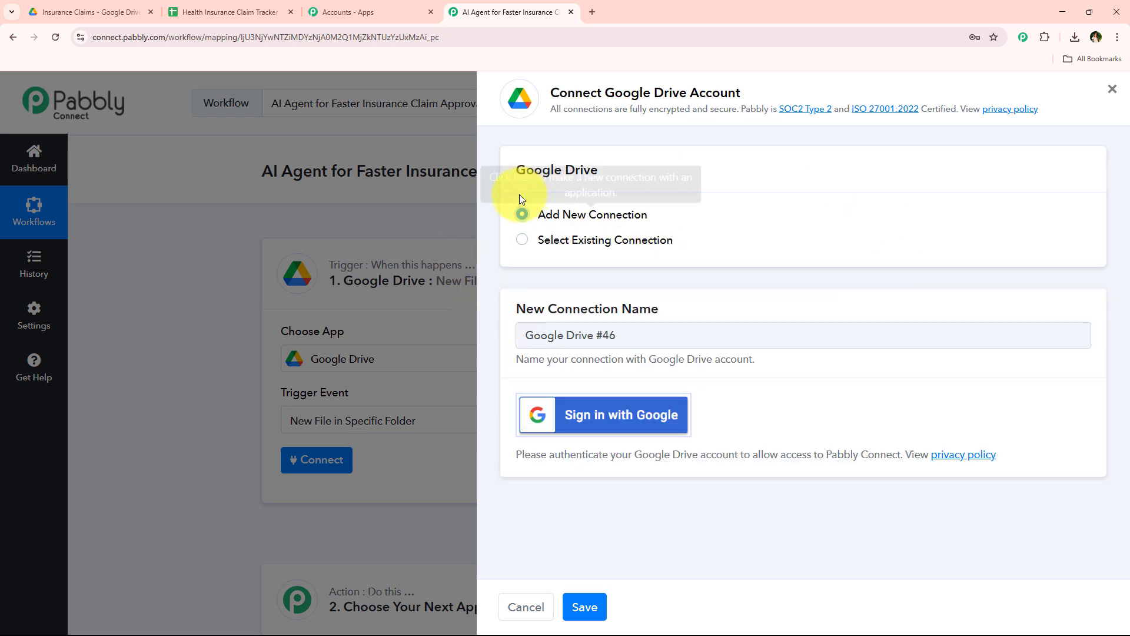
Authorize the new Google Drive connection by signing in with the Google account and allowing Pabbly Connect Drive access
{"action": "left_click", "coordinate": [570, 419]}
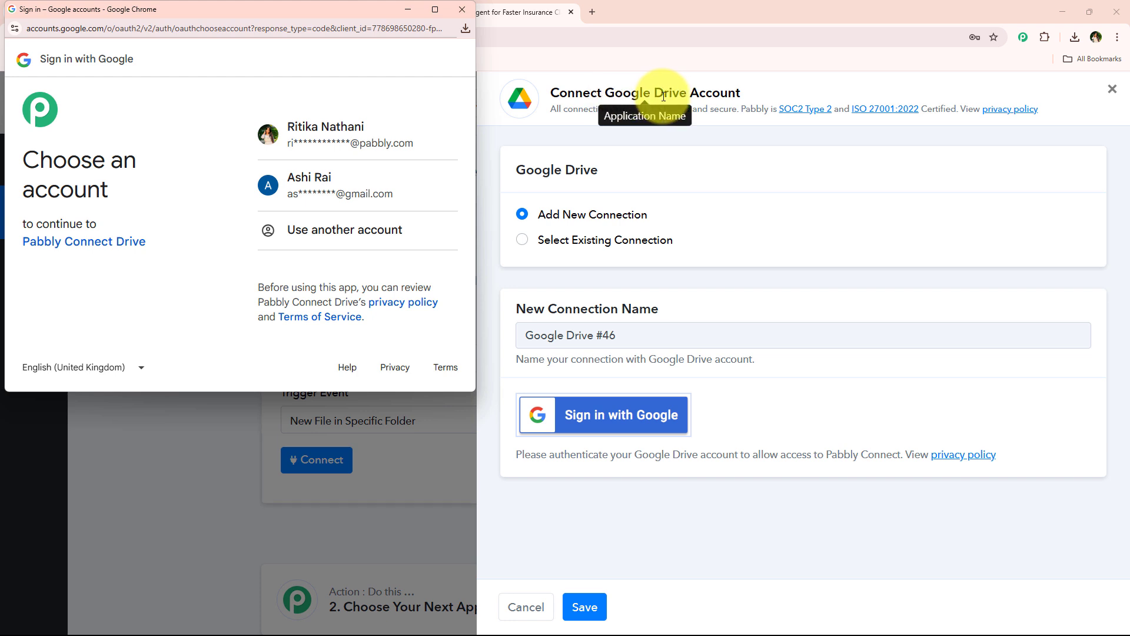
{"action": "left_click", "coordinate": [356, 147]}
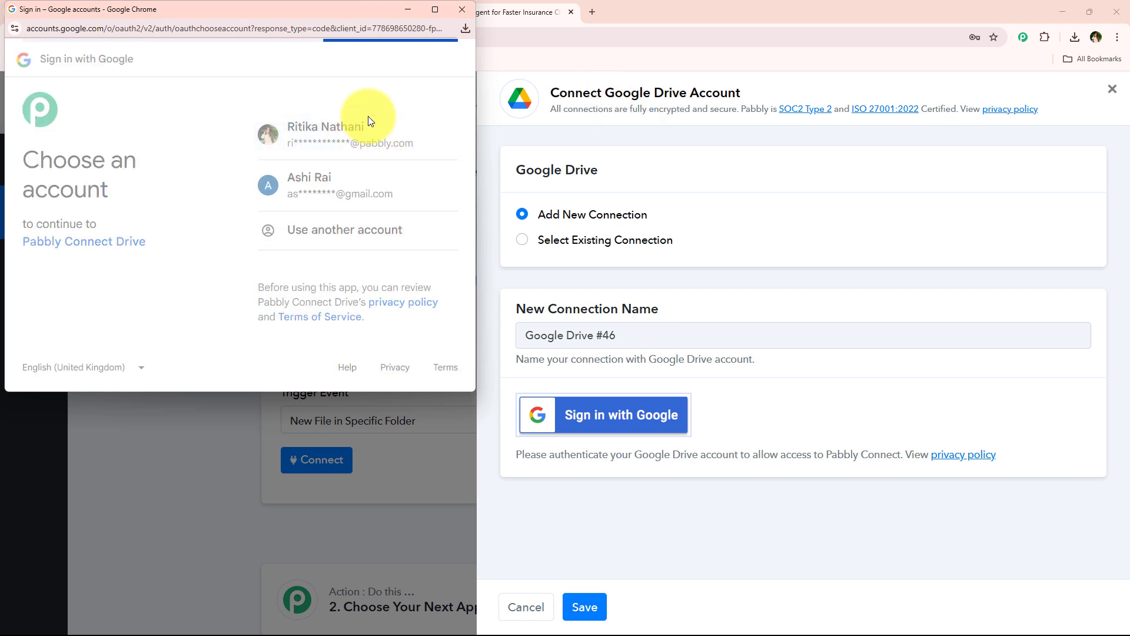
{"action": "left_click_drag", "start_coordinate": [285, 168], "coordinate": [284, 233]}
{"action": "scroll", "coordinate": [312, 262], "scroll_direction": "down", "scroll_amount": 4}
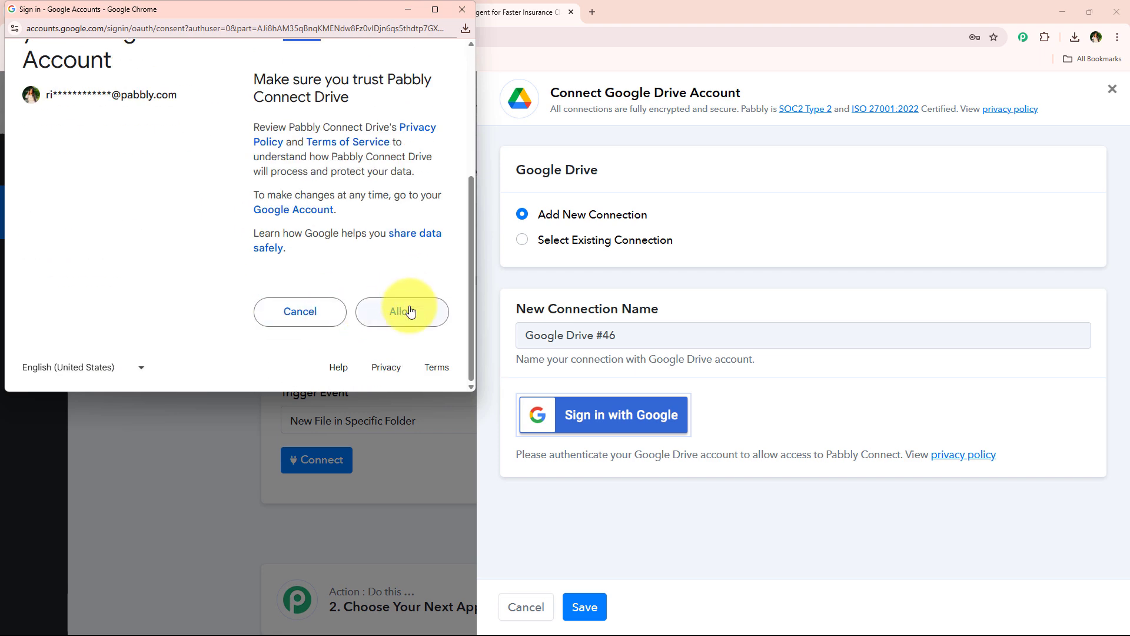
{"action": "left_click", "coordinate": [400, 317]}
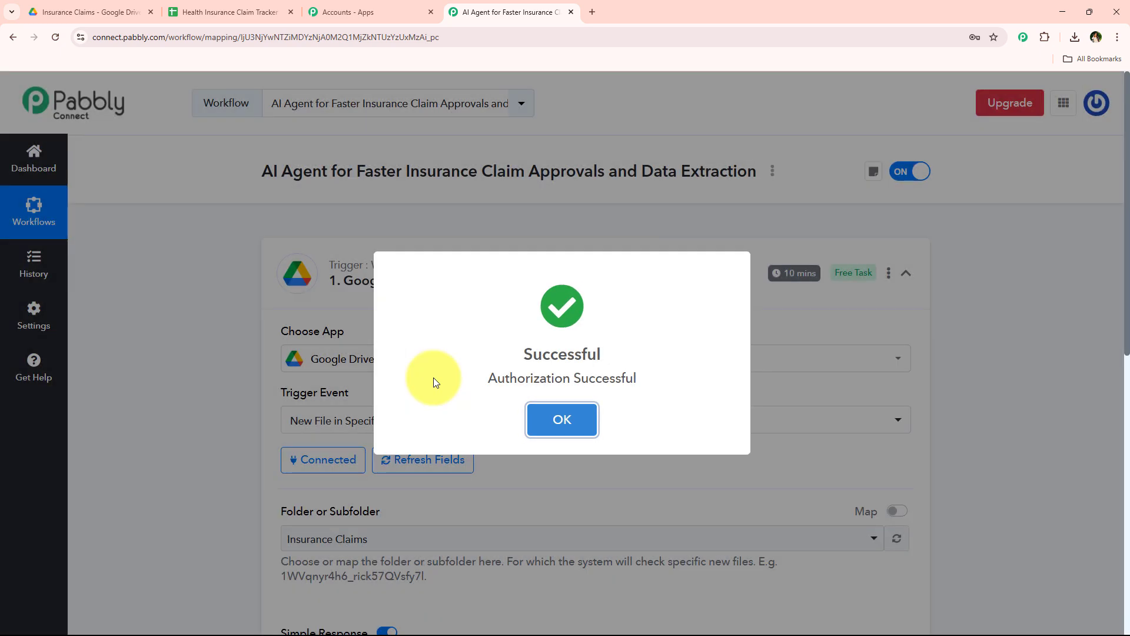
{"action": "left_click", "coordinate": [556, 427]}
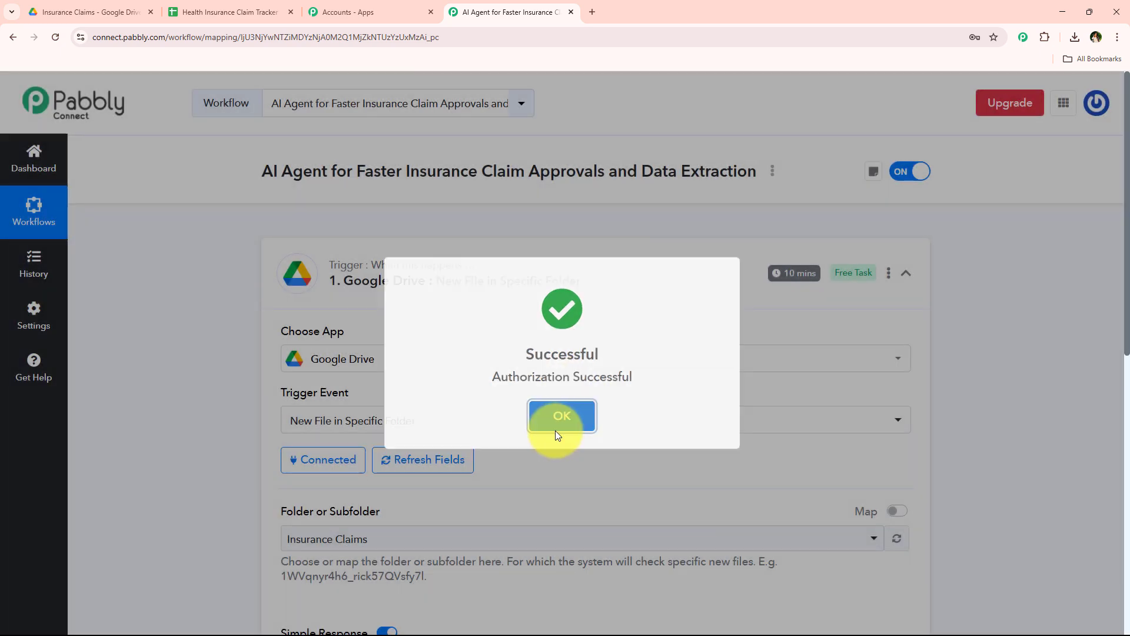
Switch to Google Drive and review the general access and link role in the Insurance Claims folder's sharing settings
{"action": "scroll", "coordinate": [236, 499], "scroll_direction": "down", "scroll_amount": 2}
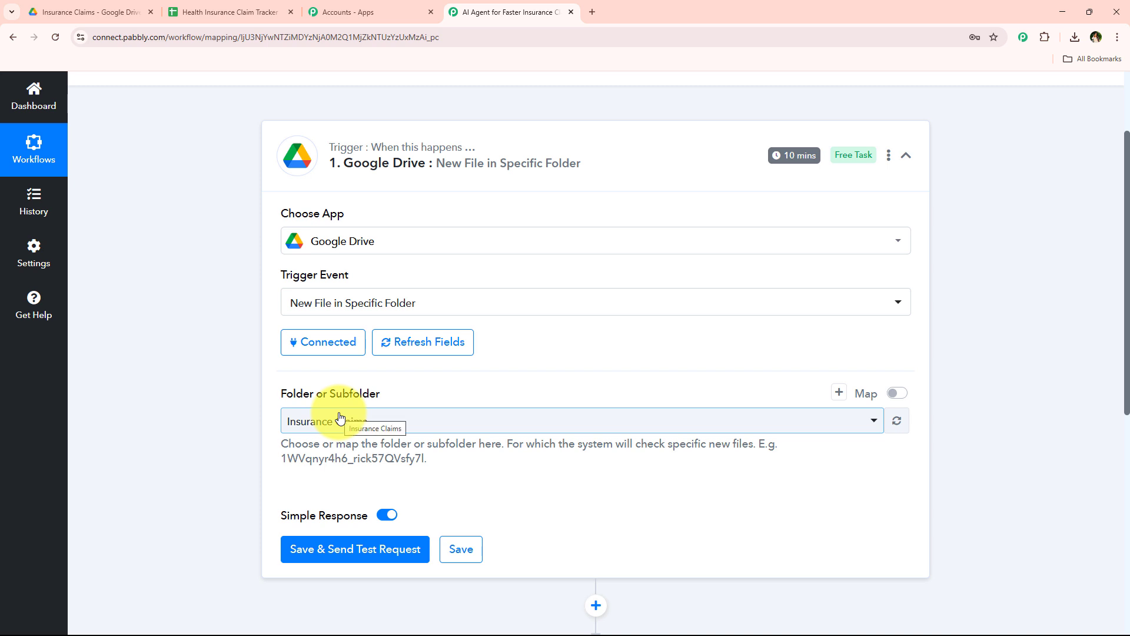
{"action": "scroll", "coordinate": [329, 424], "scroll_direction": "down", "scroll_amount": 1}
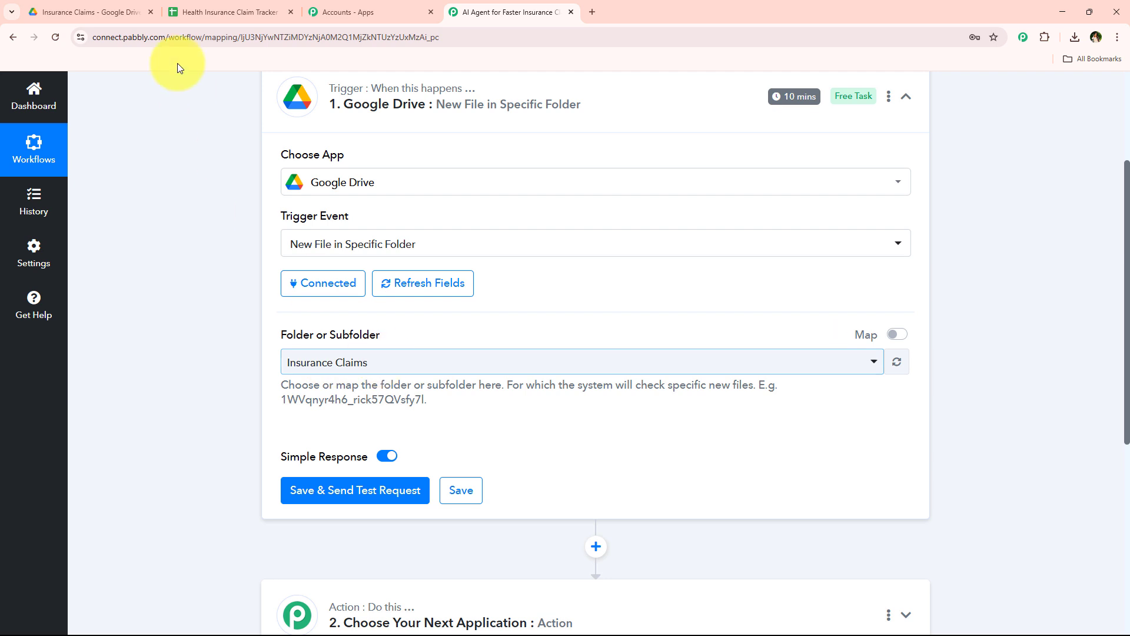
{"action": "left_click", "coordinate": [100, 8]}
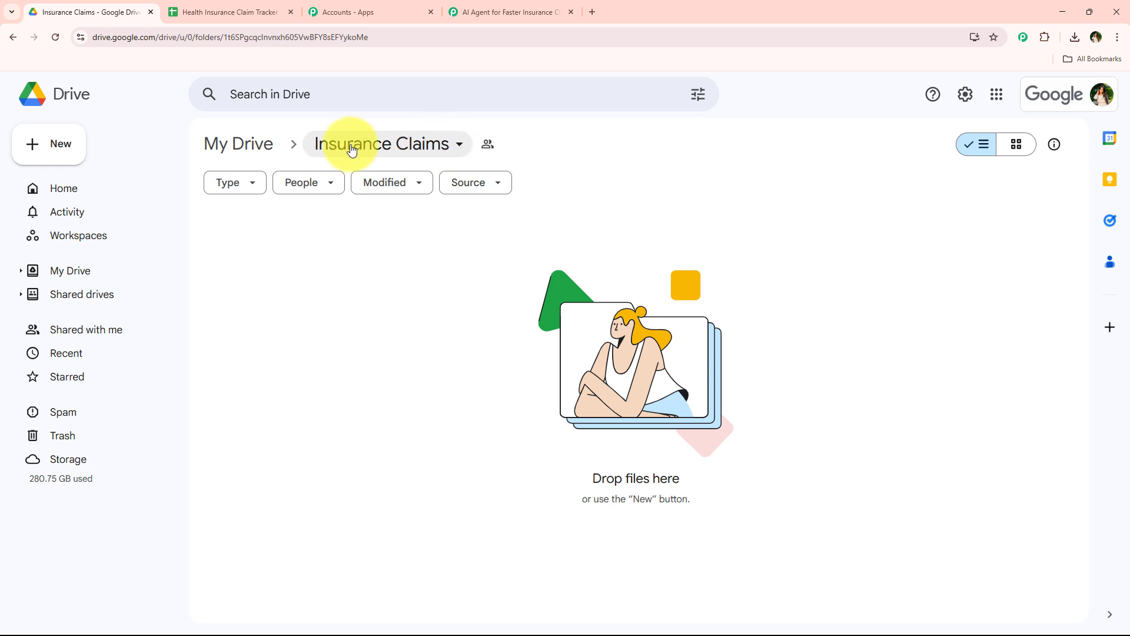
{"action": "left_click", "coordinate": [440, 152]}
{"action": "mouse_move", "coordinate": [424, 310]}
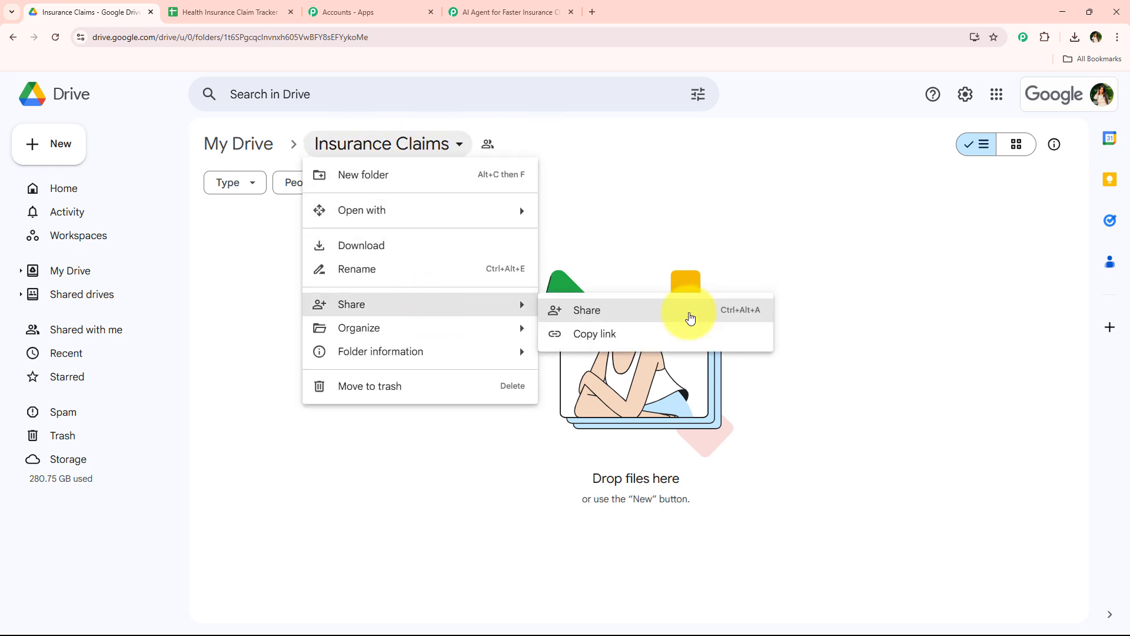
{"action": "left_click", "coordinate": [691, 318]}
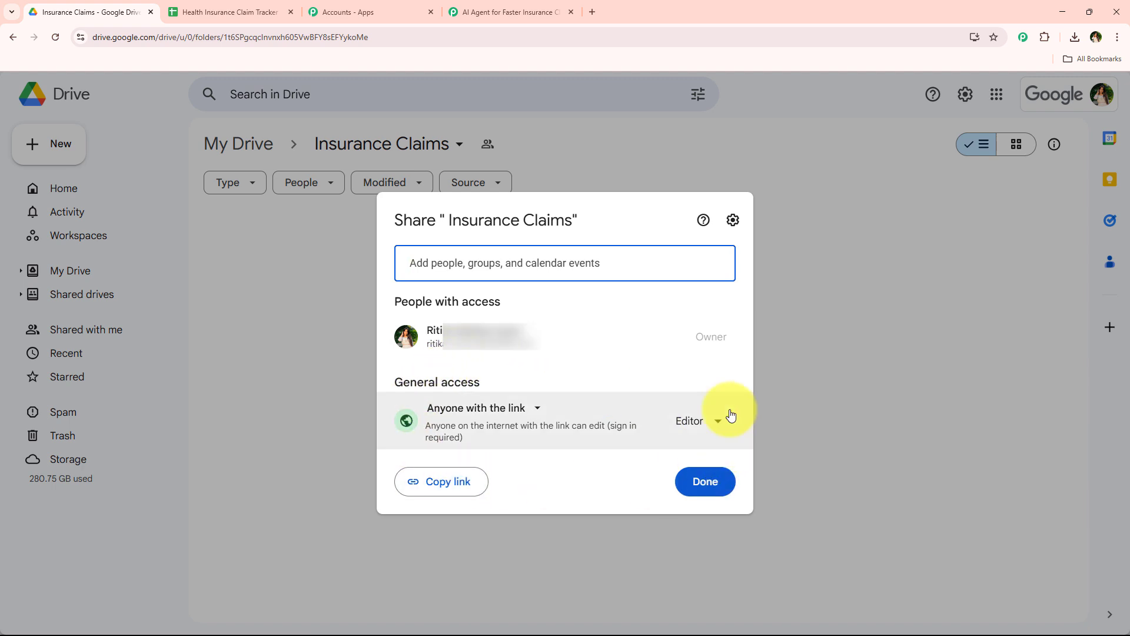
{"action": "left_click", "coordinate": [723, 490]}
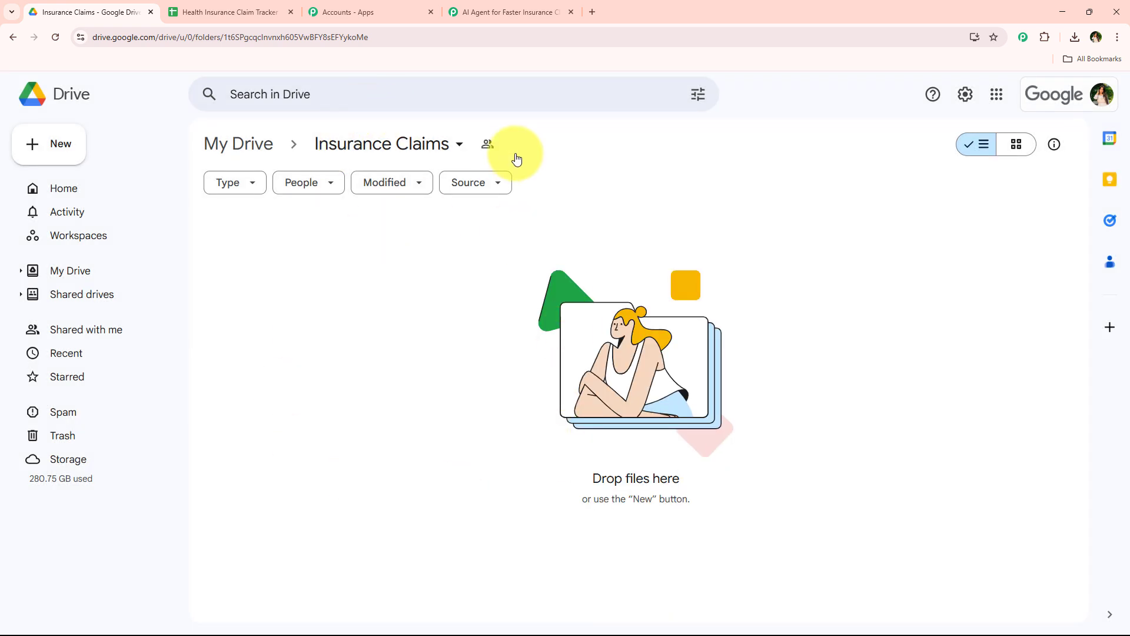
Return to the Pabbly Connect workflow and select Insurance Claims as the trigger's folder or subfolder
{"action": "left_click", "coordinate": [503, 12]}
{"action": "left_click", "coordinate": [366, 361]}
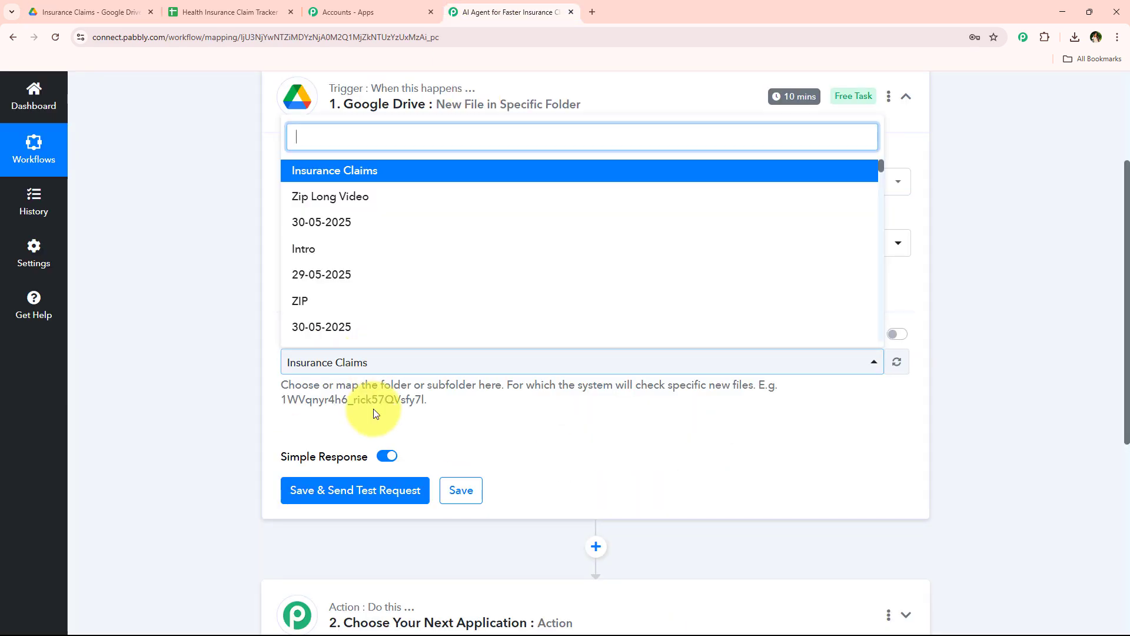
{"action": "left_click", "coordinate": [374, 177]}
{"action": "scroll", "coordinate": [384, 436], "scroll_direction": "down", "scroll_amount": 2}
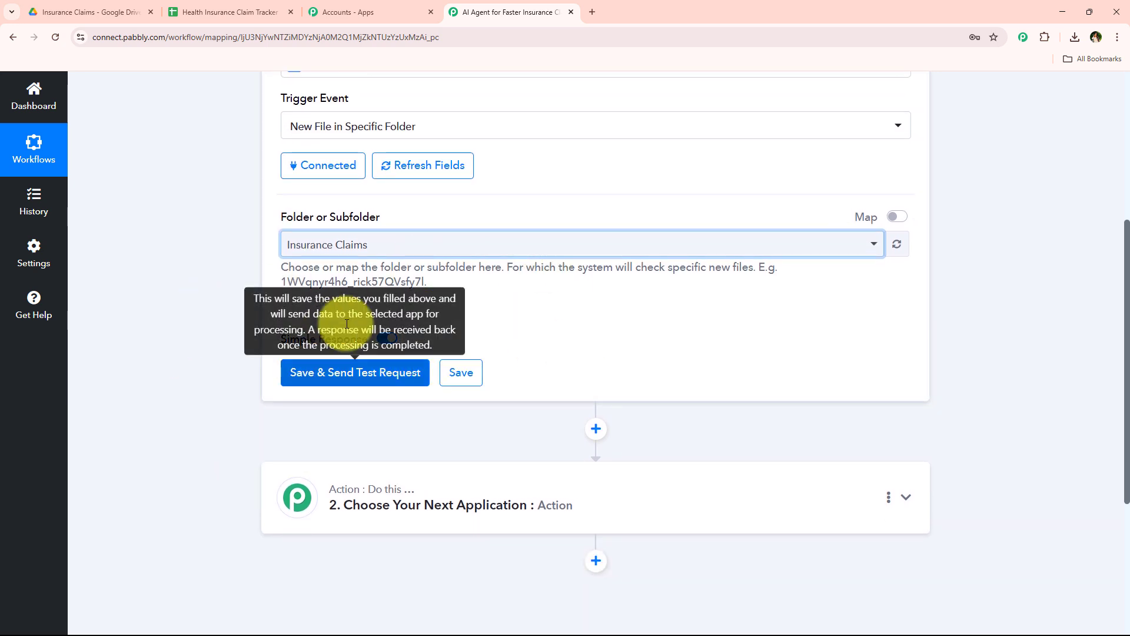
Examine how often the trigger checks for new data, along with its folder and Simple Response settings
{"action": "scroll", "coordinate": [424, 420], "scroll_direction": "up", "scroll_amount": 4}
{"action": "scroll", "coordinate": [345, 302], "scroll_direction": "up", "scroll_amount": 1}
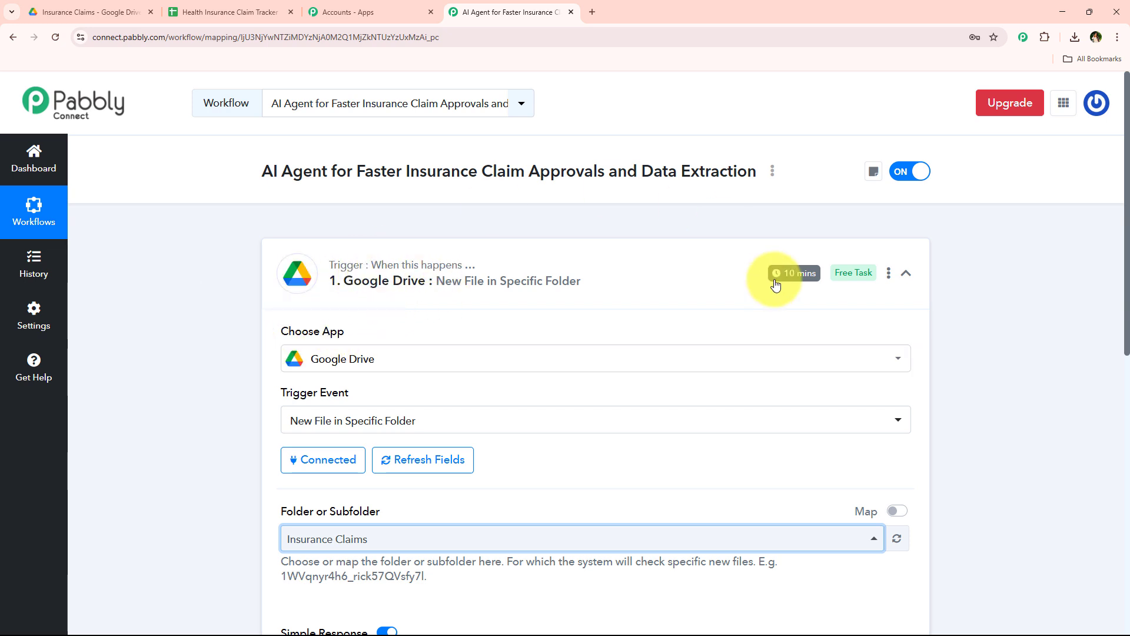
{"action": "mouse_move", "coordinate": [781, 280]}
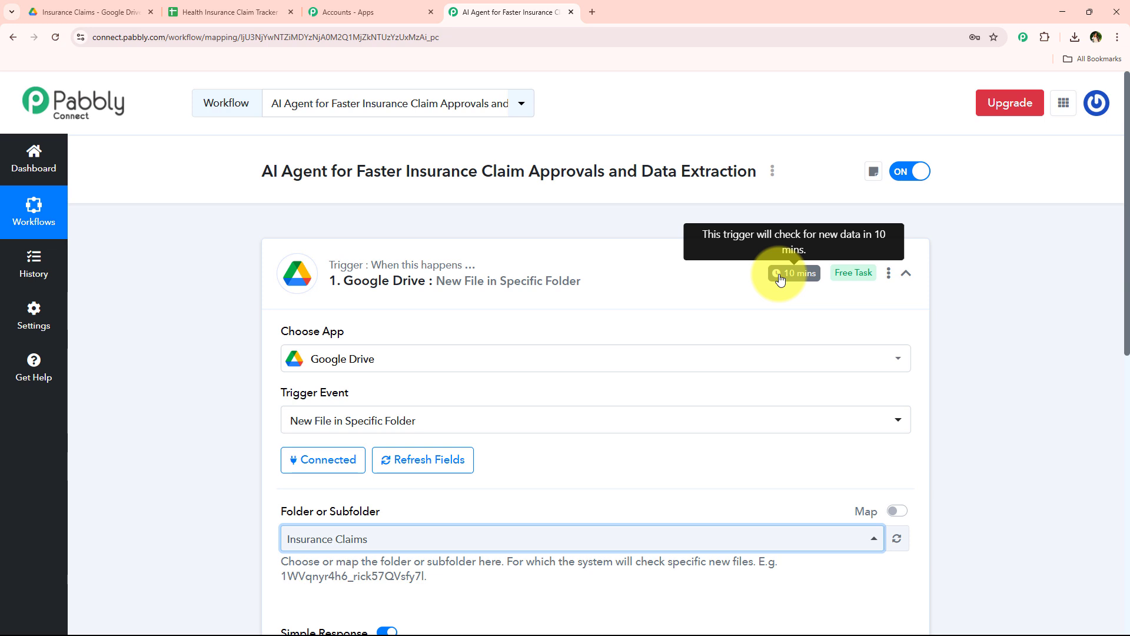
{"action": "scroll", "coordinate": [669, 293], "scroll_direction": "down", "scroll_amount": 7}
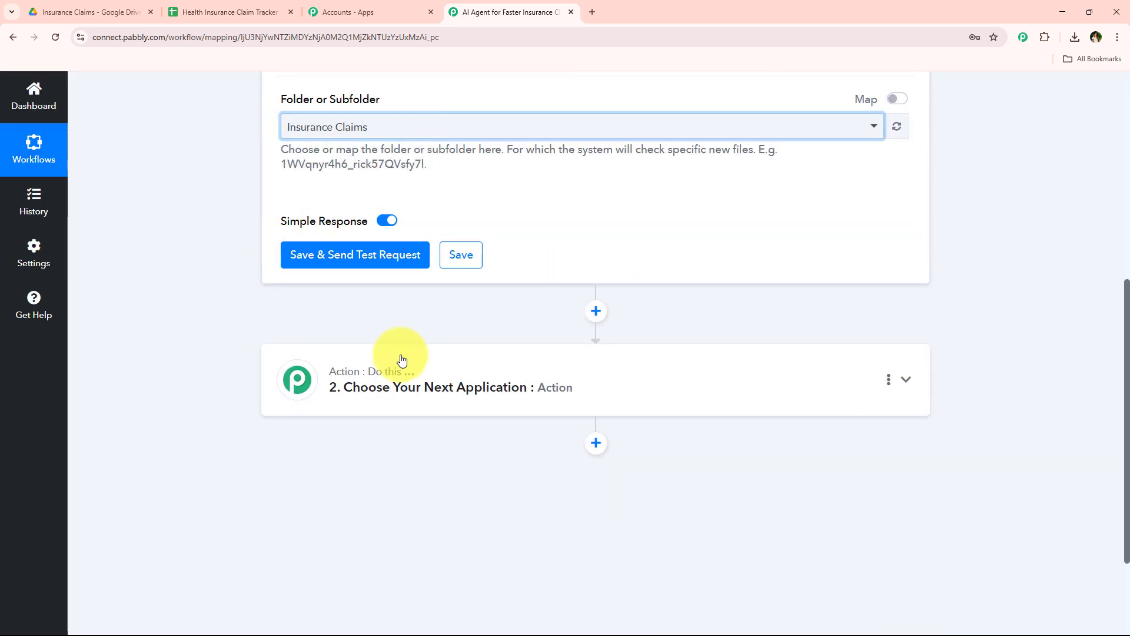
{"action": "scroll", "coordinate": [436, 318], "scroll_direction": "up", "scroll_amount": 1}
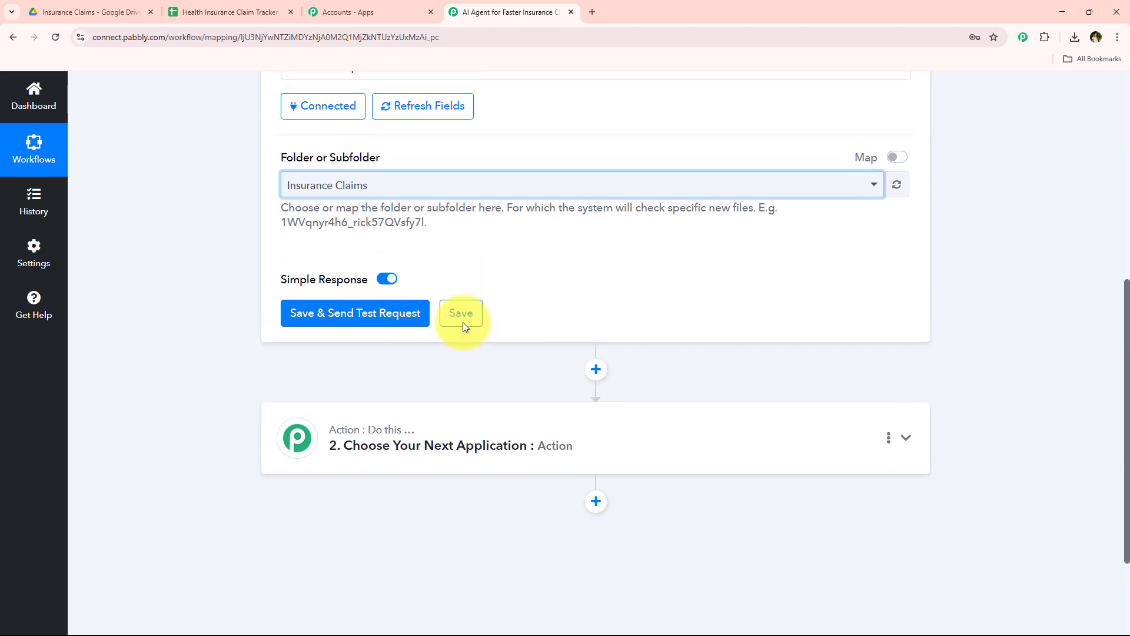
{"action": "scroll", "coordinate": [462, 322], "scroll_direction": "up", "scroll_amount": 3}
{"action": "scroll", "coordinate": [440, 378], "scroll_direction": "down", "scroll_amount": 2}
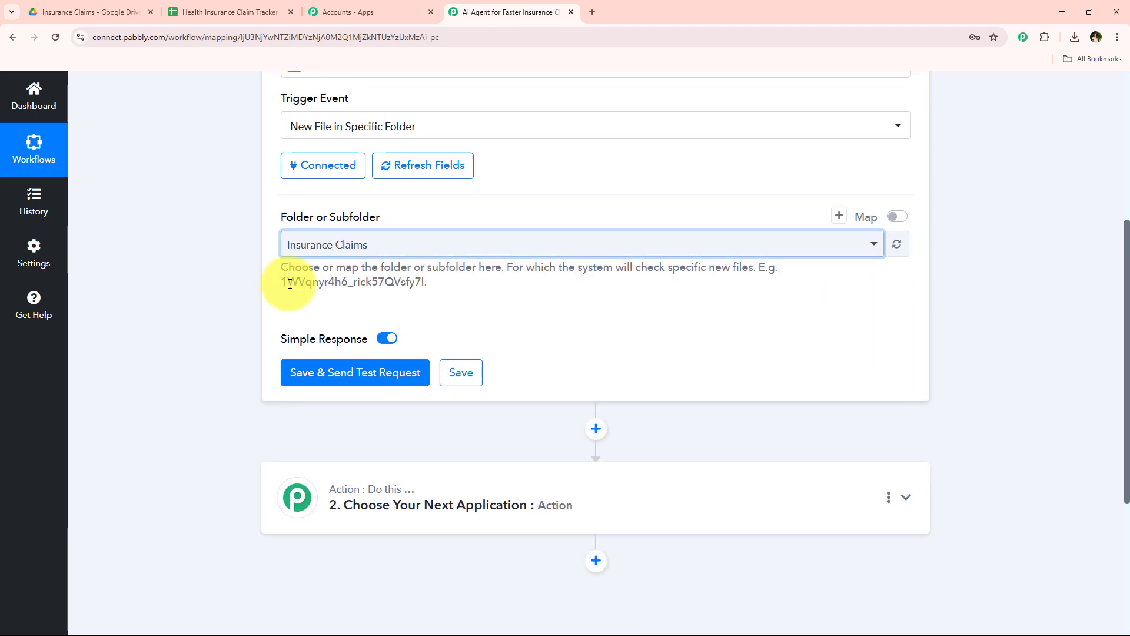
{"action": "scroll", "coordinate": [266, 378], "scroll_direction": "up", "scroll_amount": 3}
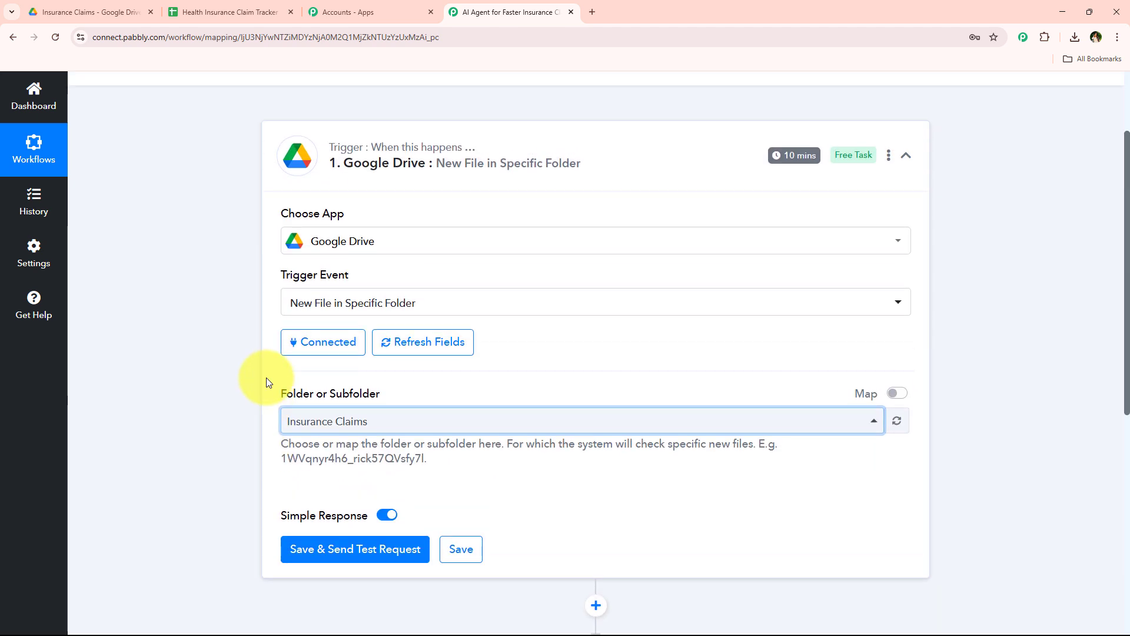
{"action": "scroll", "coordinate": [266, 377], "scroll_direction": "down", "scroll_amount": 4}
{"action": "mouse_move", "coordinate": [335, 281]}
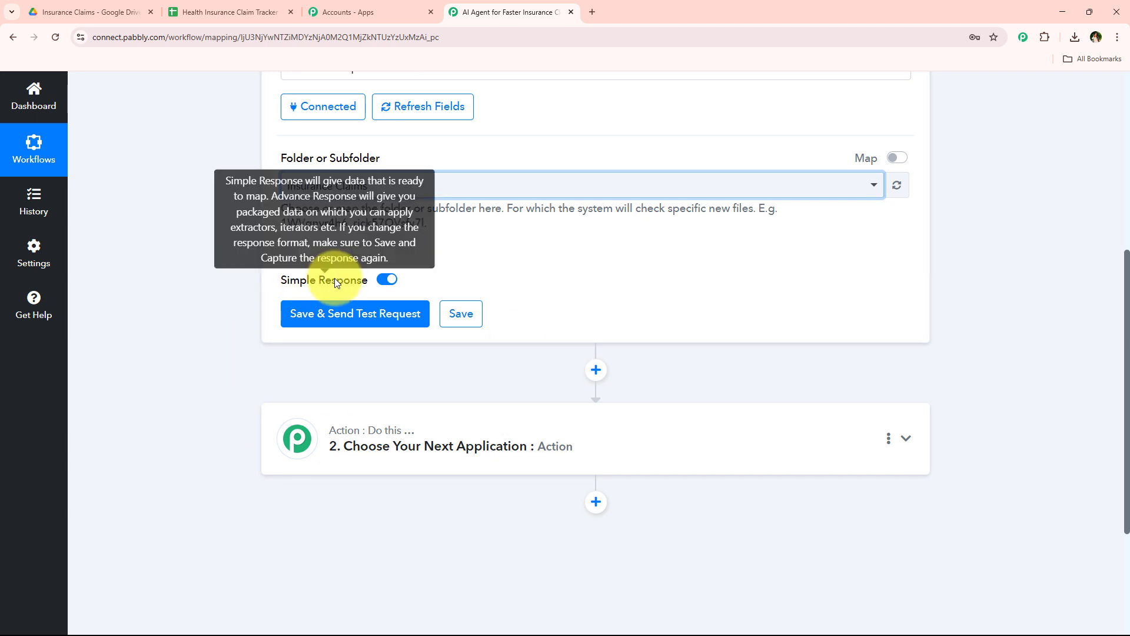
Switch to Google Drive and upload the Insurance Claim PDF from Downloads into the Insurance Claims folder
{"action": "left_click", "coordinate": [117, 9]}
{"action": "left_click", "coordinate": [533, 4]}
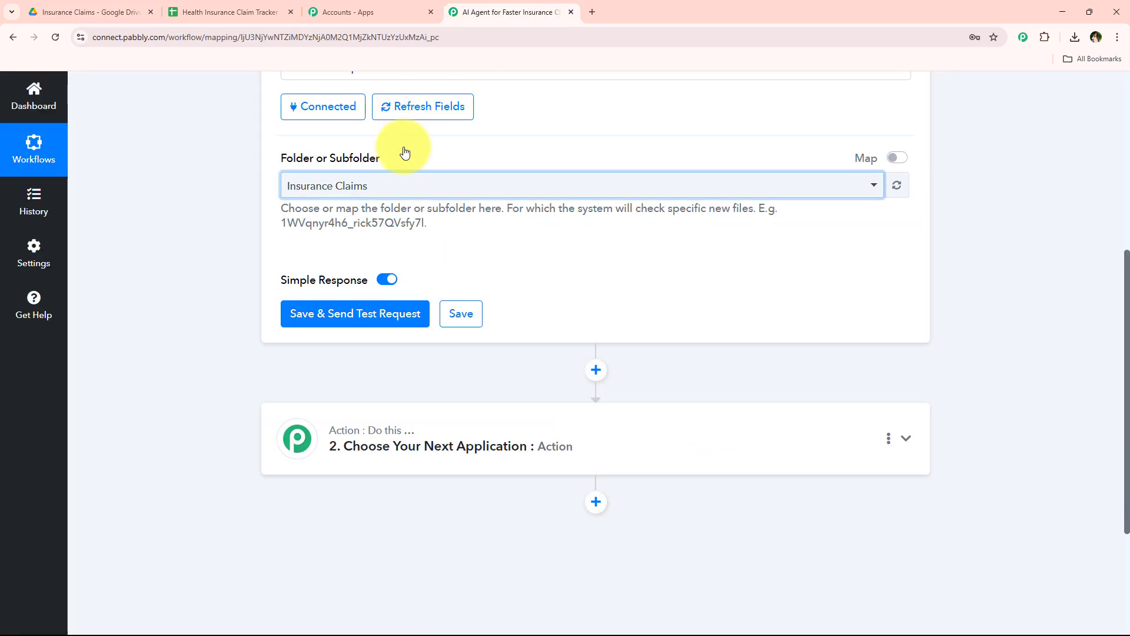
{"action": "left_click", "coordinate": [92, 4]}
{"action": "right_click", "coordinate": [354, 265]}
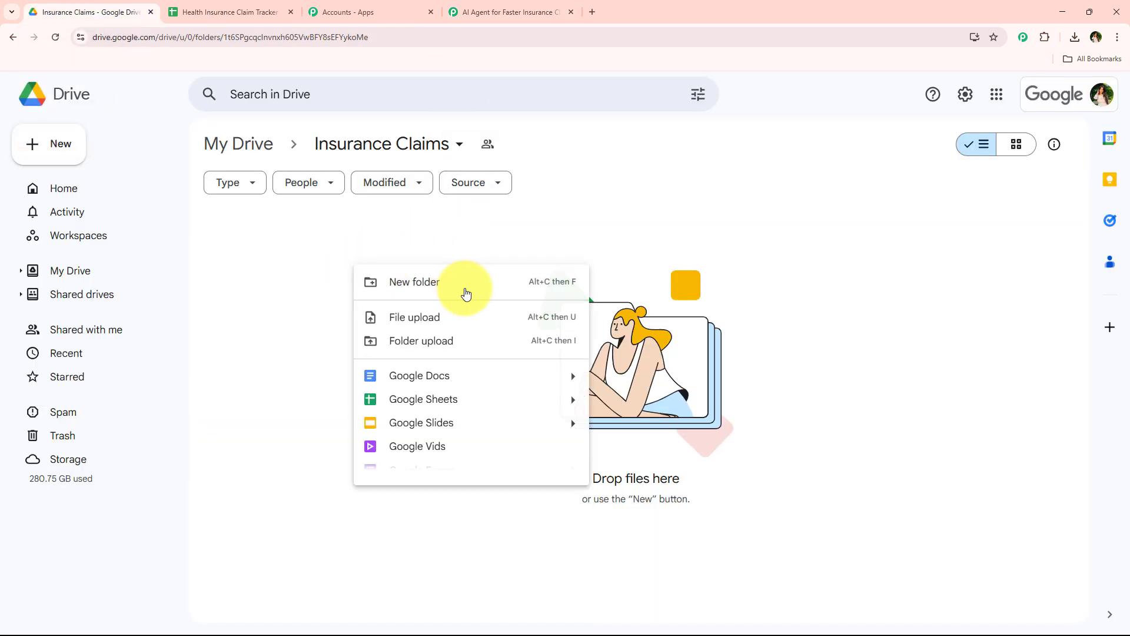
{"action": "left_click", "coordinate": [457, 318]}
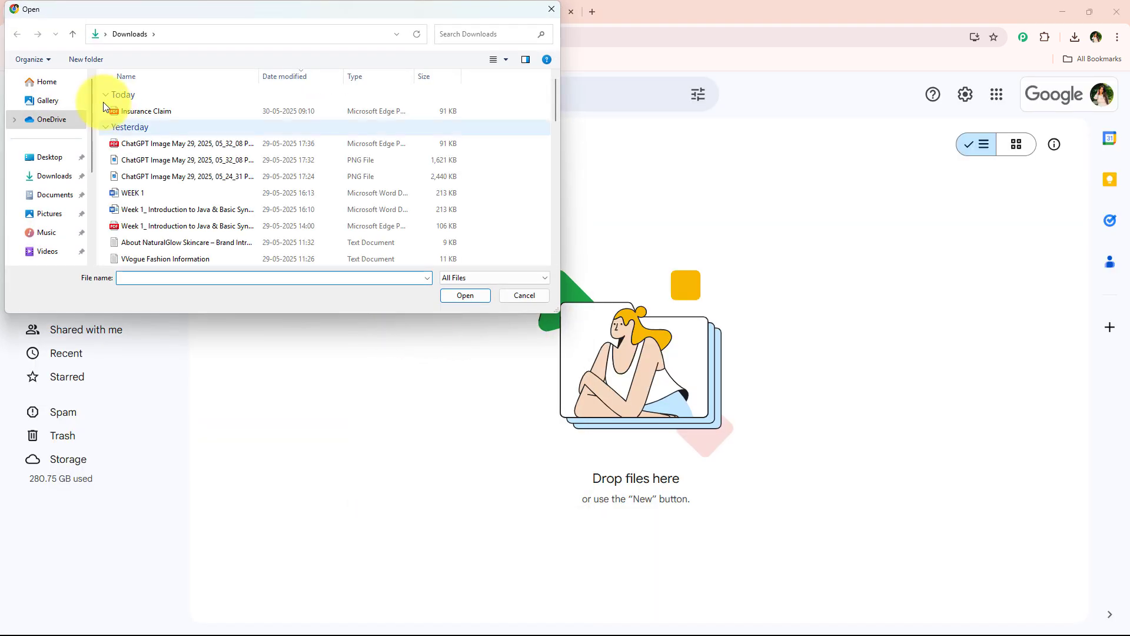
{"action": "left_click", "coordinate": [245, 115]}
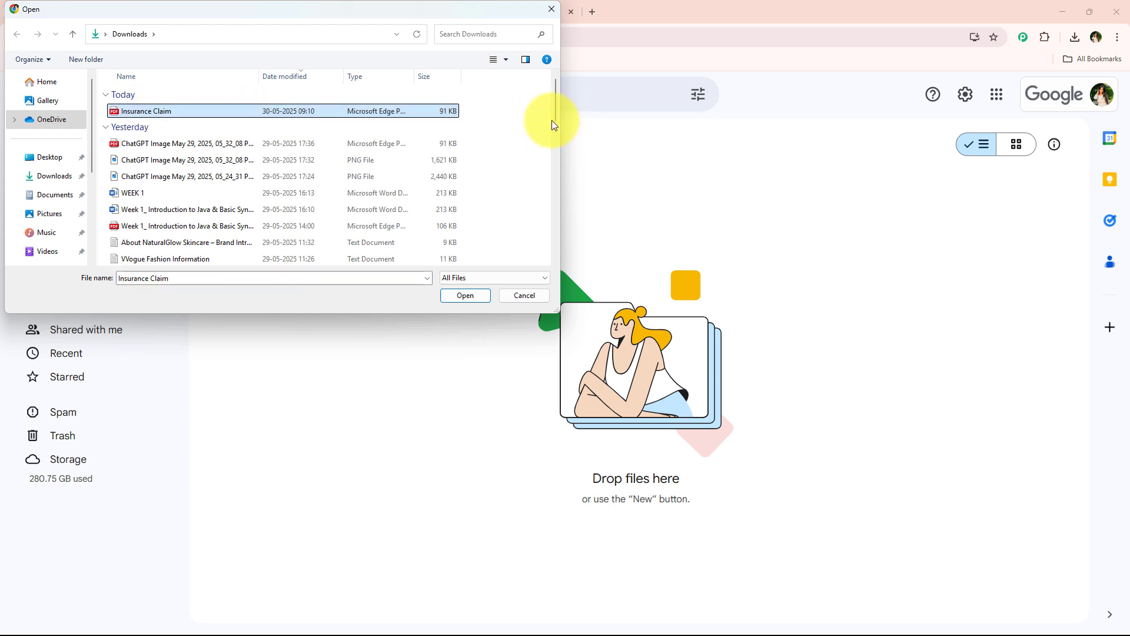
{"action": "left_click", "coordinate": [469, 293]}
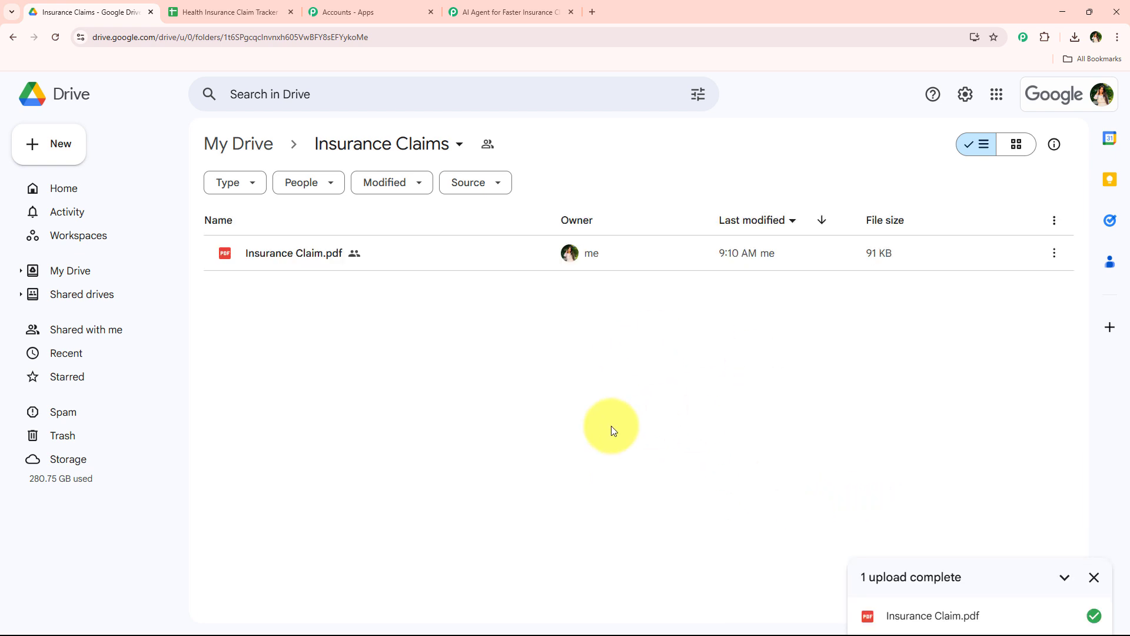
Preview Insurance Claim.pdf to read through its claimant, policy, hospital, diagnosis and claim amount details, and close the preview
{"action": "double_click", "coordinate": [439, 252]}
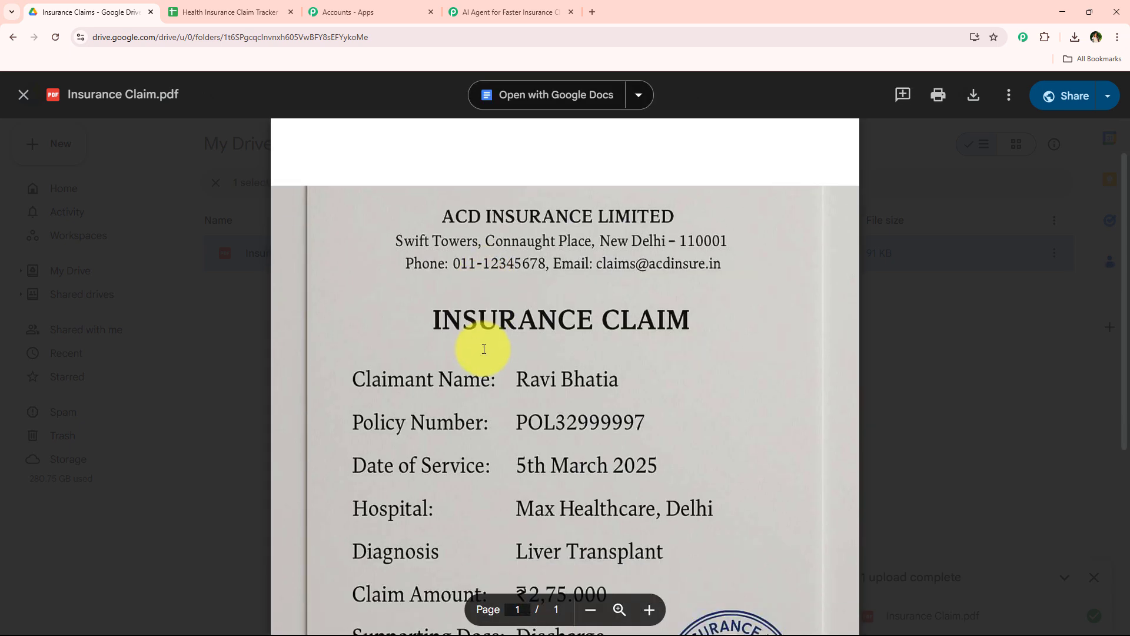
{"action": "scroll", "coordinate": [480, 350], "scroll_direction": "down", "scroll_amount": 5}
{"action": "scroll", "coordinate": [373, 378], "scroll_direction": "up", "scroll_amount": 5}
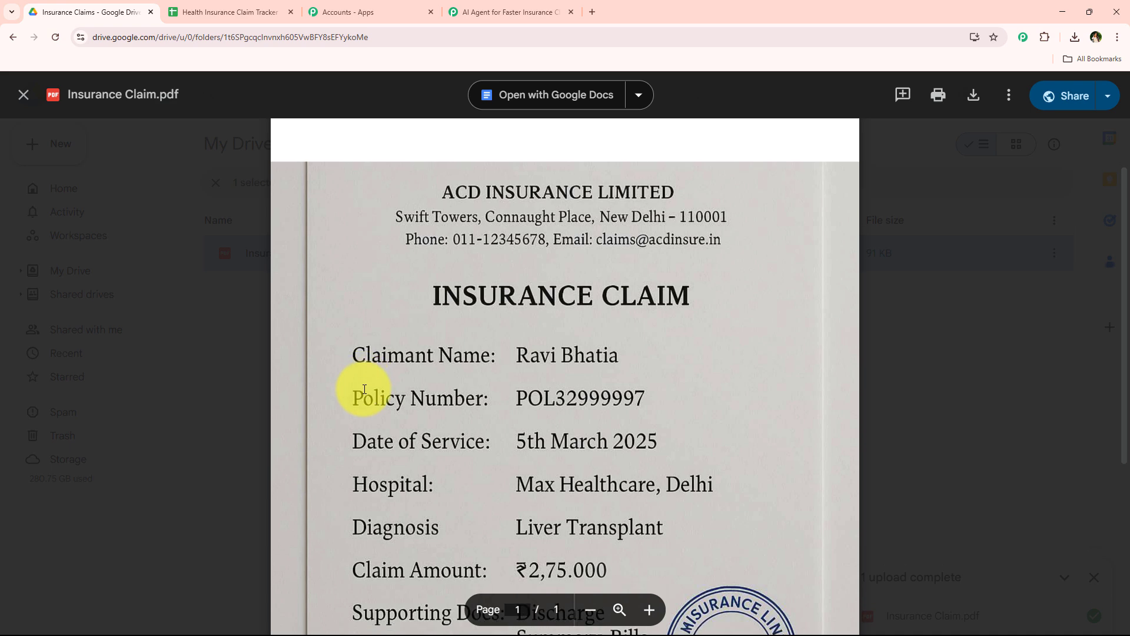
{"action": "scroll", "coordinate": [364, 389], "scroll_direction": "down", "scroll_amount": 2}
{"action": "scroll", "coordinate": [508, 372], "scroll_direction": "down", "scroll_amount": 3}
{"action": "left_click", "coordinate": [955, 294]}
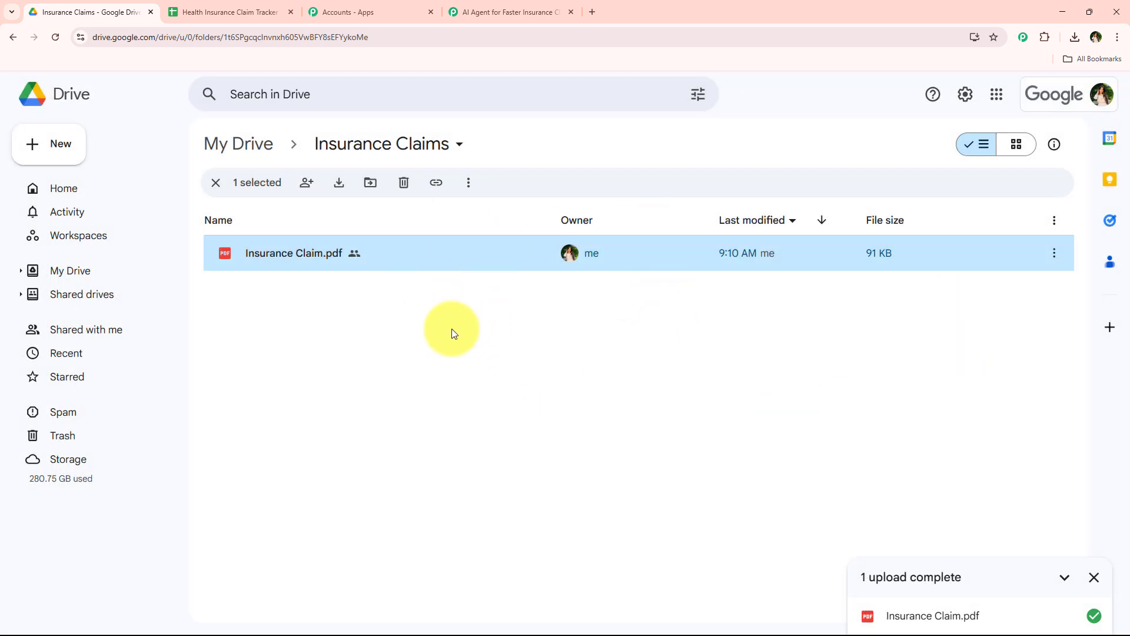
Switch to the Pabbly Connect workflow, then save the Google Drive trigger and send its test request
{"action": "left_click", "coordinate": [479, 12]}
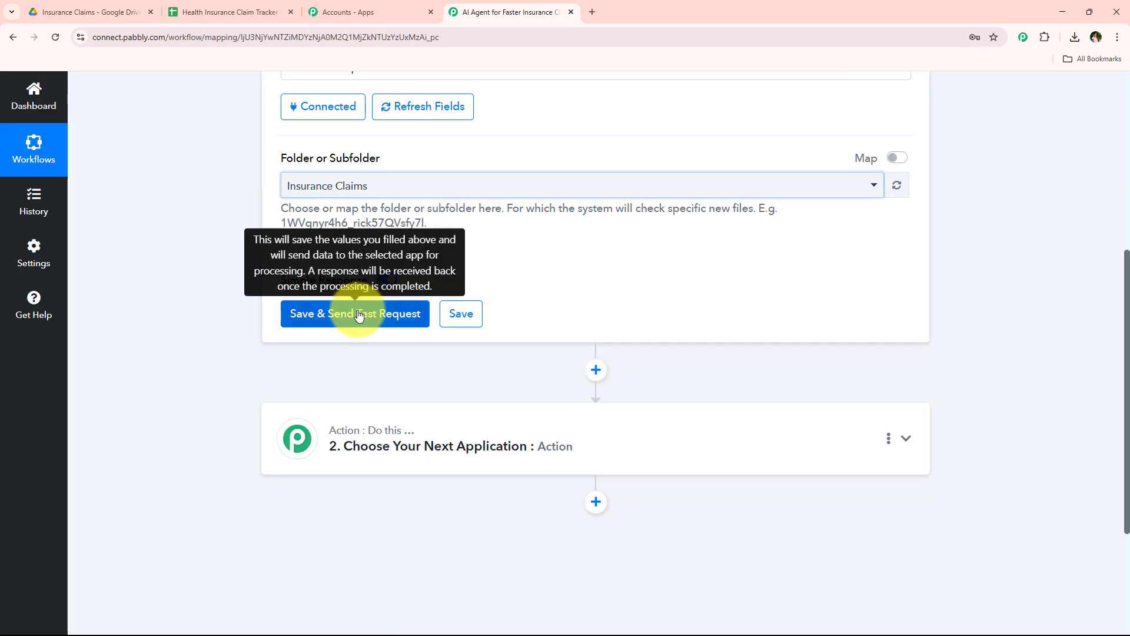
{"action": "left_click", "coordinate": [294, 323]}
{"action": "scroll", "coordinate": [248, 338], "scroll_direction": "down", "scroll_amount": 1}
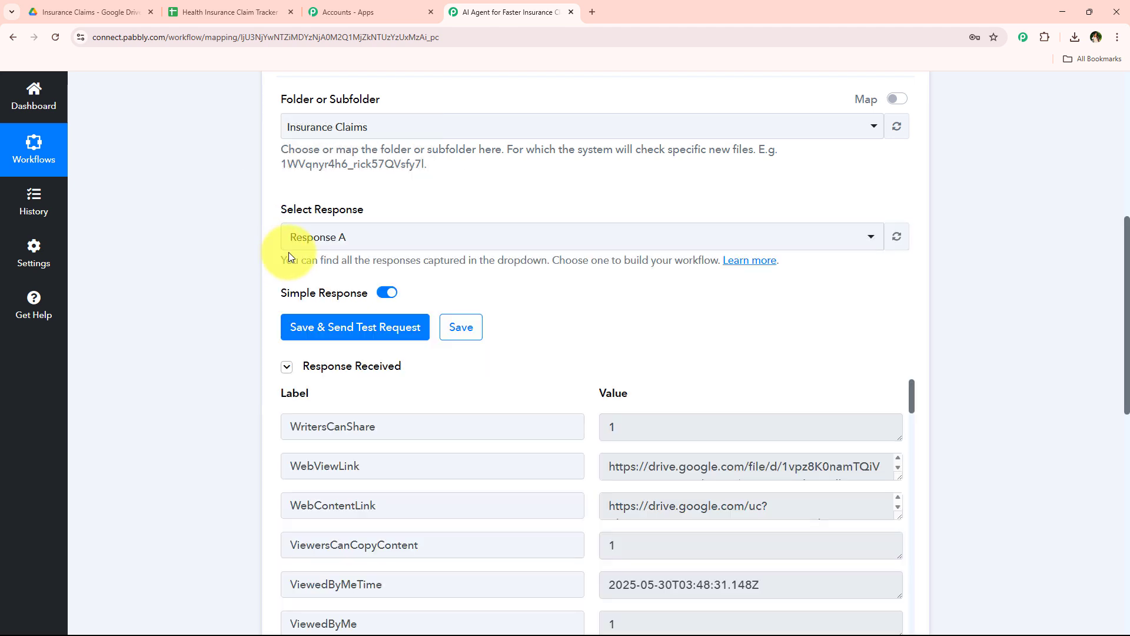
Examine the file details in the trigger's received response, including the original filename, and collapse the Google Drive trigger
{"action": "scroll", "coordinate": [668, 252], "scroll_direction": "down", "scroll_amount": 4}
{"action": "scroll", "coordinate": [649, 266], "scroll_direction": "down", "scroll_amount": 15}
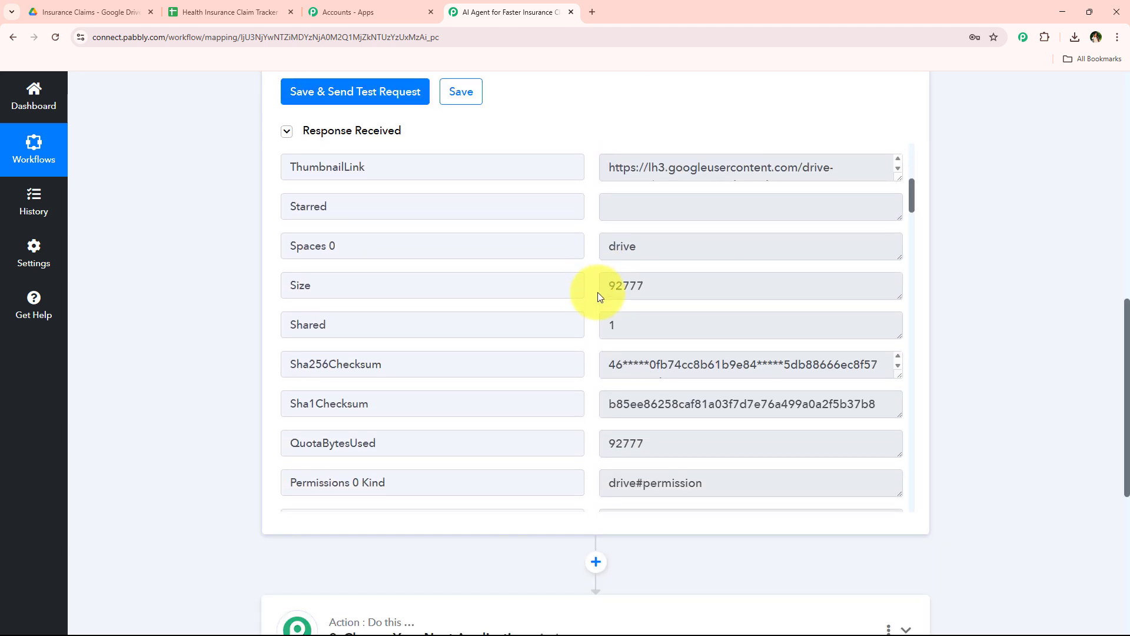
{"action": "scroll", "coordinate": [598, 284], "scroll_direction": "down", "scroll_amount": 10}
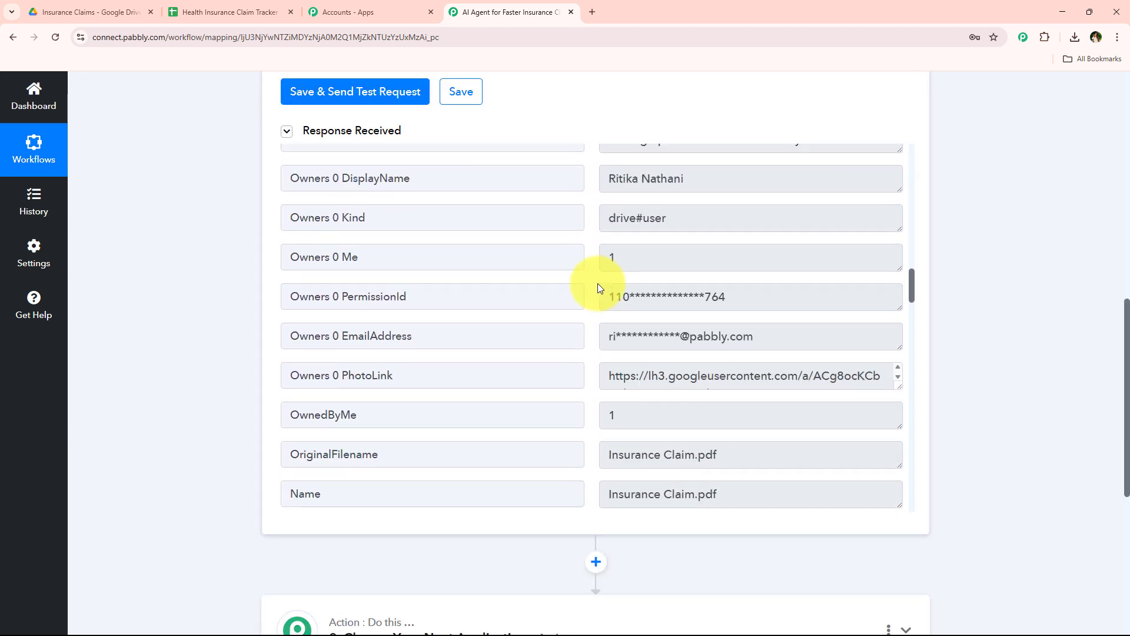
{"action": "left_click_drag", "start_coordinate": [789, 268], "coordinate": [457, 224]}
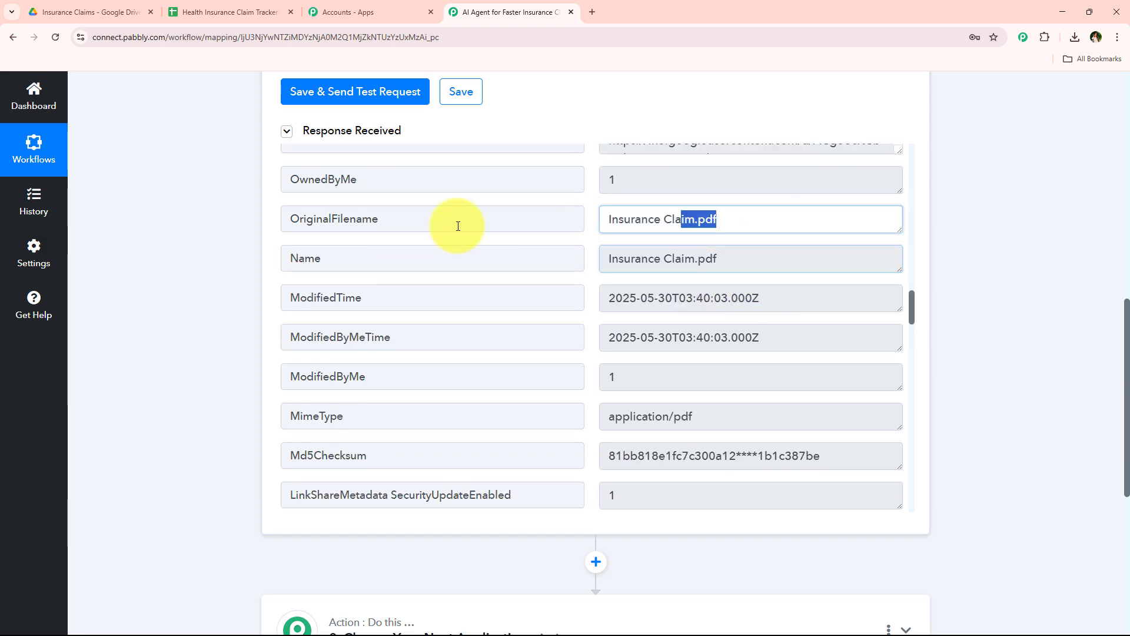
{"action": "scroll", "coordinate": [594, 309], "scroll_direction": "down", "scroll_amount": 3}
{"action": "scroll", "coordinate": [595, 309], "scroll_direction": "down", "scroll_amount": 4}
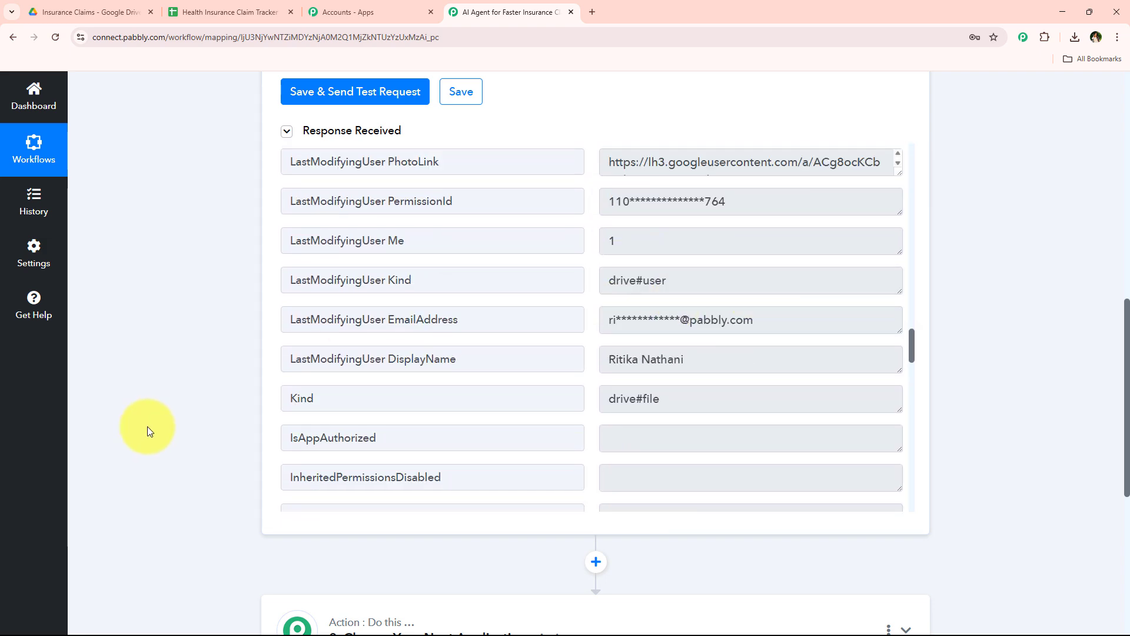
{"action": "scroll", "coordinate": [252, 357], "scroll_direction": "up", "scroll_amount": 1}
{"action": "scroll", "coordinate": [252, 357], "scroll_direction": "up", "scroll_amount": 10}
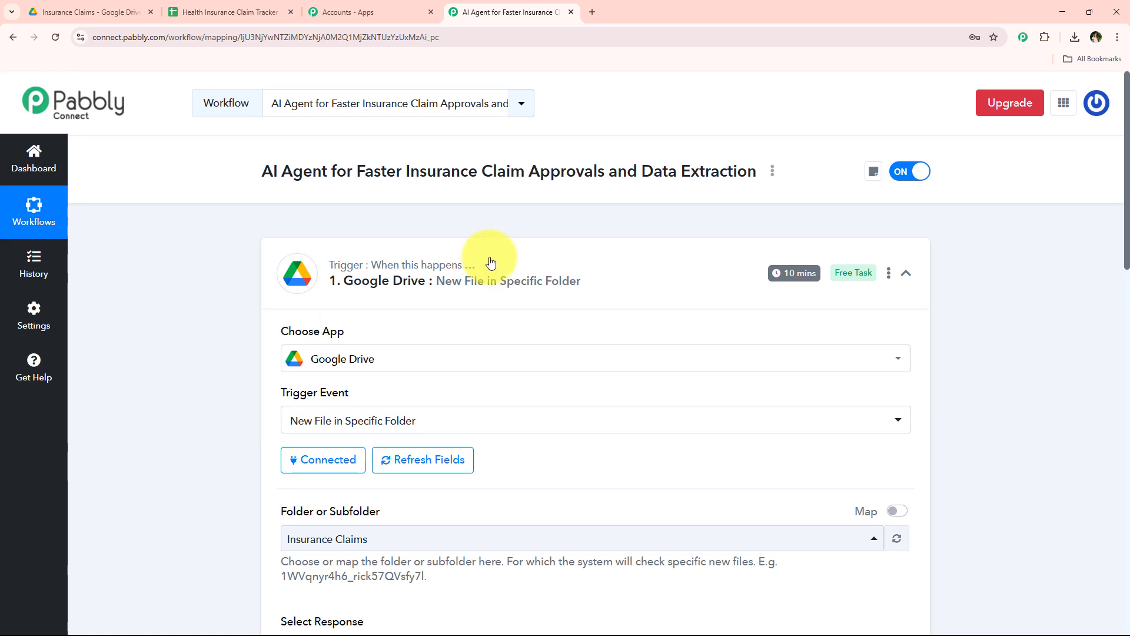
{"action": "left_click", "coordinate": [533, 292]}
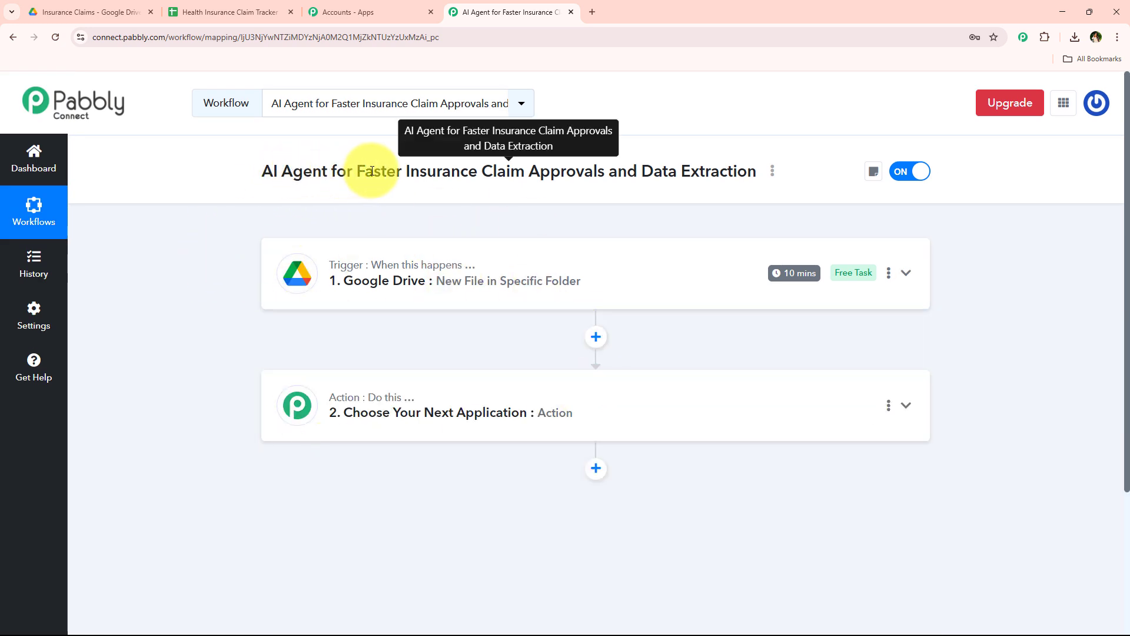
Expand the workflow's action step and choose OpenAI (ChatGPT, DALL-E, Whisper) as its app
{"action": "left_click_drag", "start_coordinate": [406, 170], "coordinate": [601, 170]}
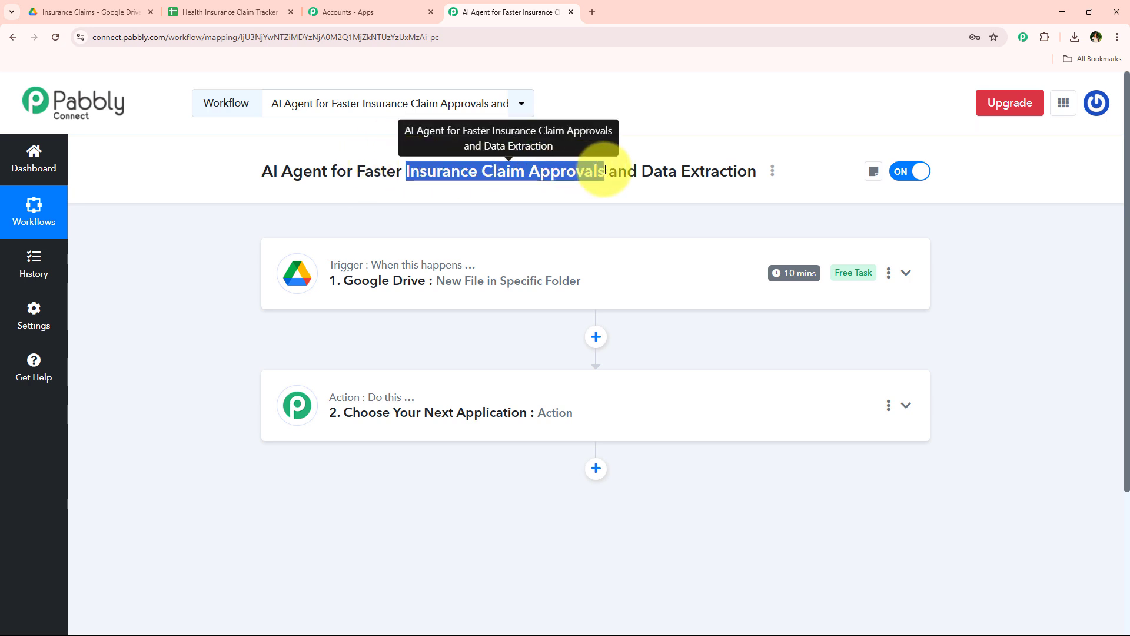
{"action": "left_click", "coordinate": [377, 398]}
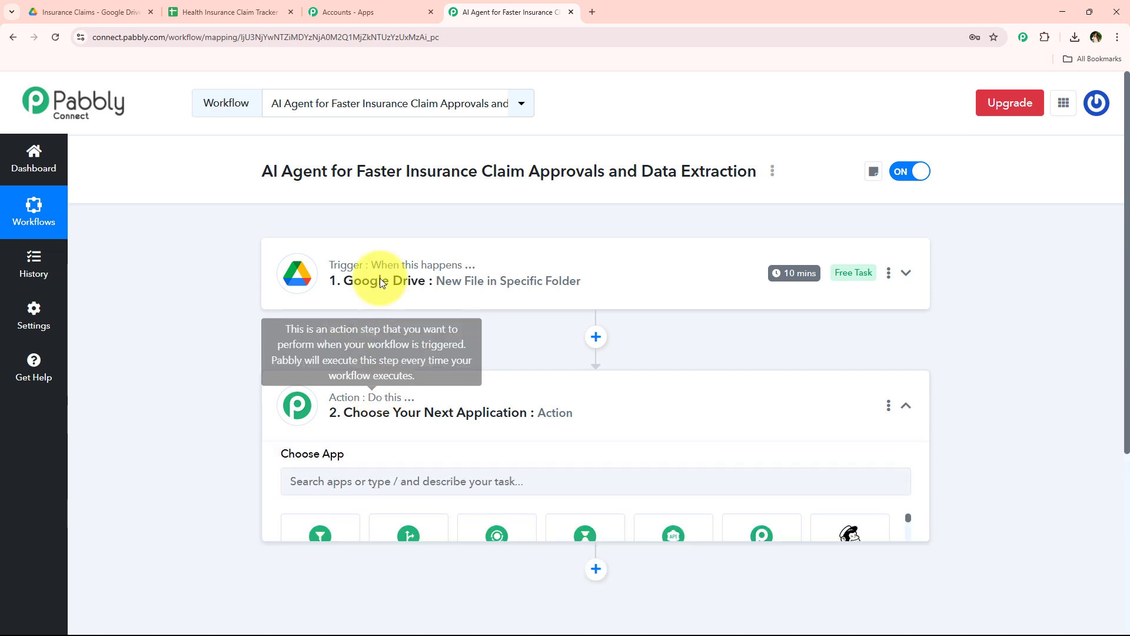
{"action": "scroll", "coordinate": [424, 222], "scroll_direction": "down", "scroll_amount": 3}
{"action": "left_click", "coordinate": [427, 312]}
{"action": "type", "text": "O"}
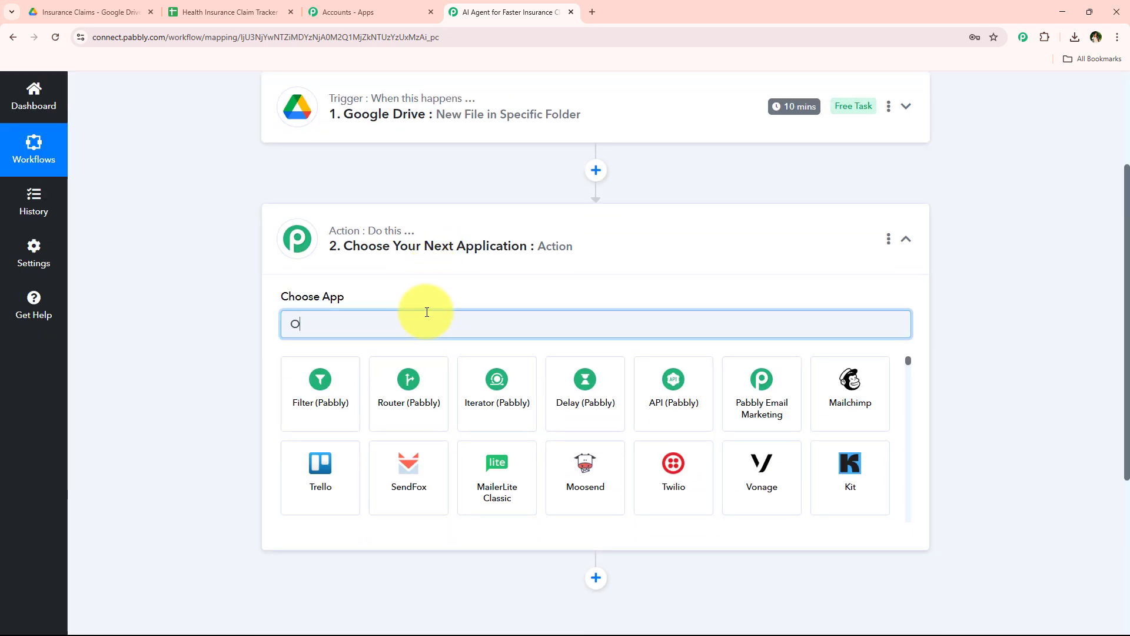
{"action": "type", "text": "pen"}
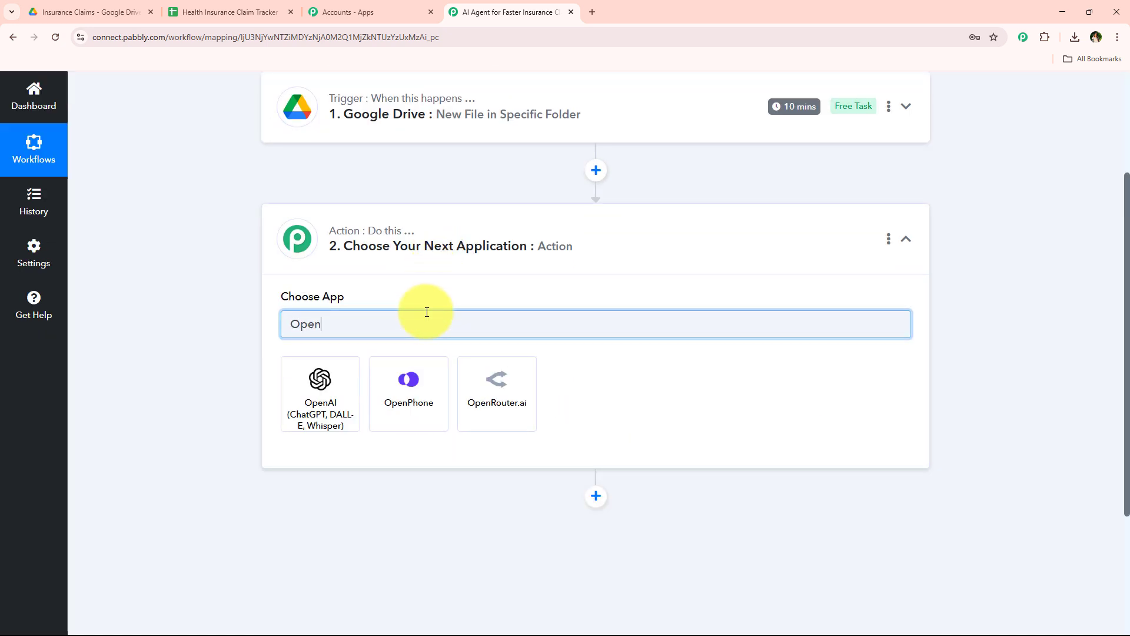
{"action": "type", "text": "AI"}
{"action": "left_click", "coordinate": [318, 377]}
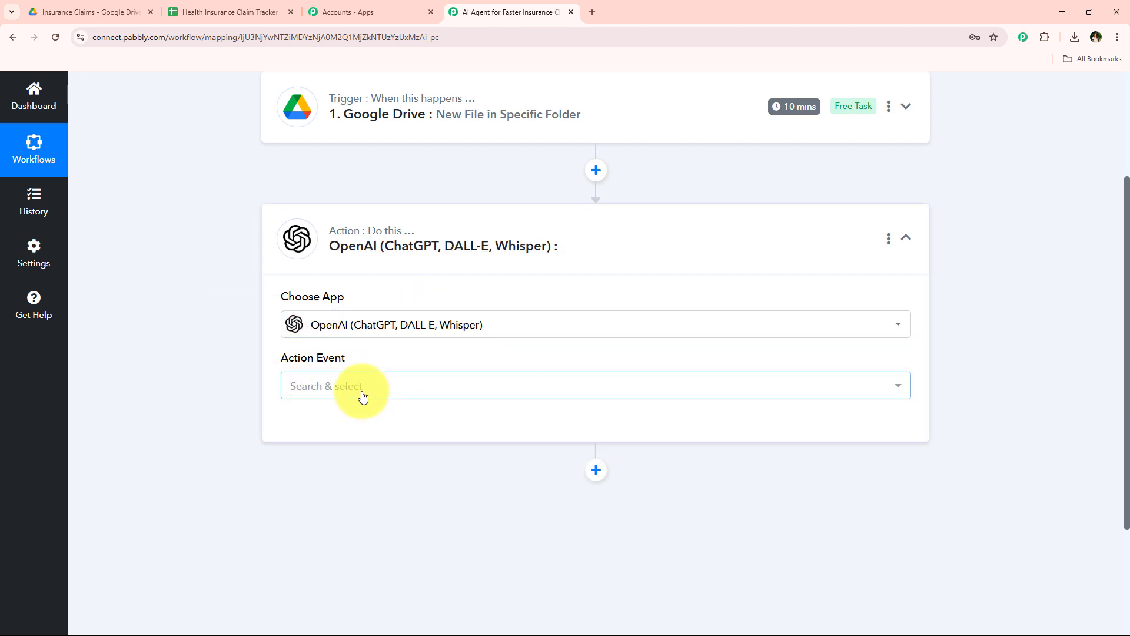
Set the OpenAI action event to Extract Content from PDF/Image
{"action": "left_click", "coordinate": [361, 390]}
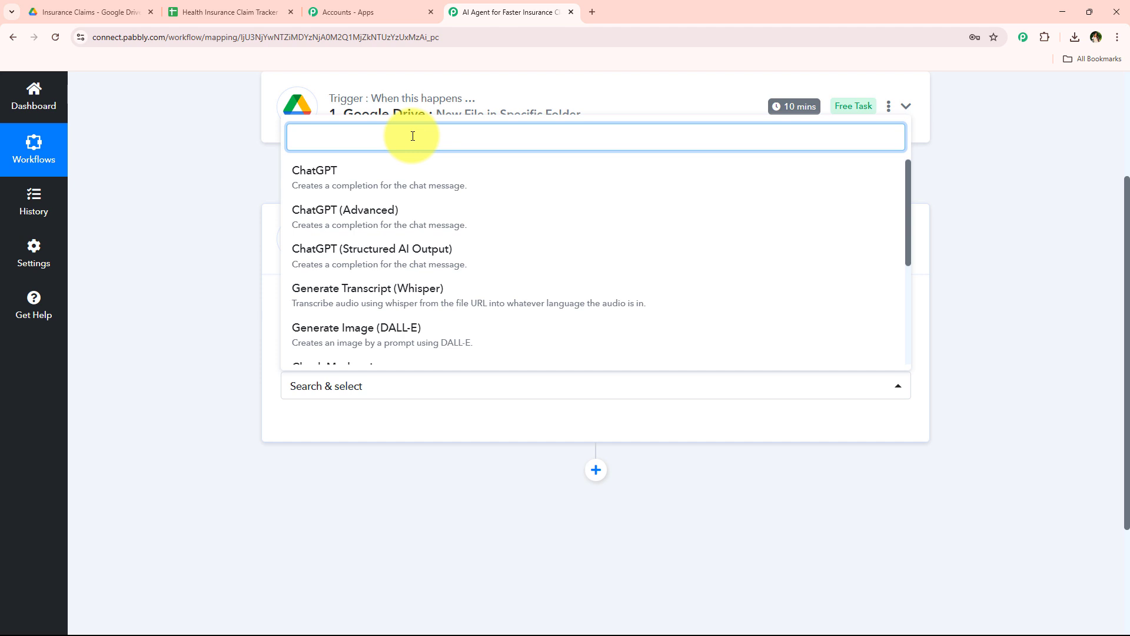
{"action": "type", "text": "ext"}
{"action": "left_click", "coordinate": [391, 300]}
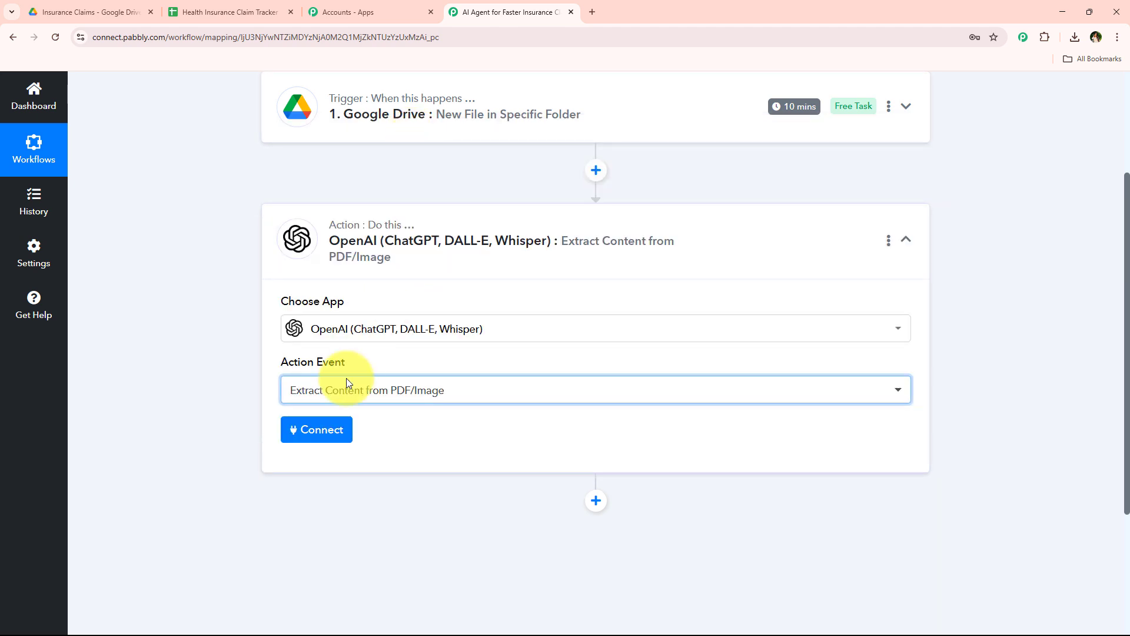
Start connecting an OpenAI account, compare the new and existing connection options, and choose Add New Connection
{"action": "left_click", "coordinate": [328, 438]}
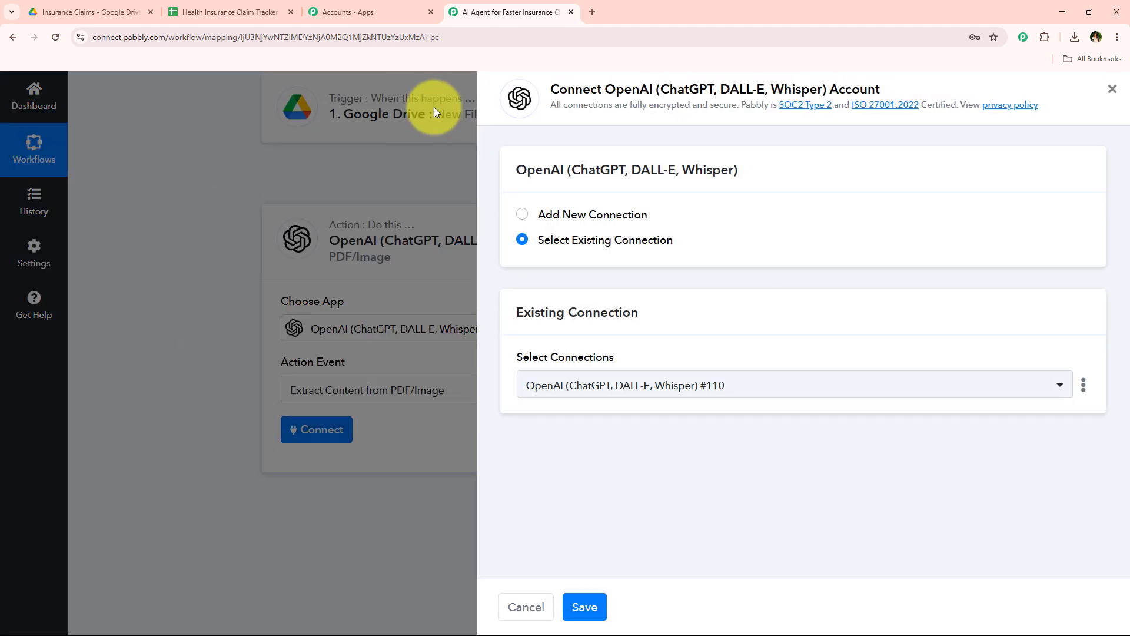
{"action": "left_click", "coordinate": [546, 218]}
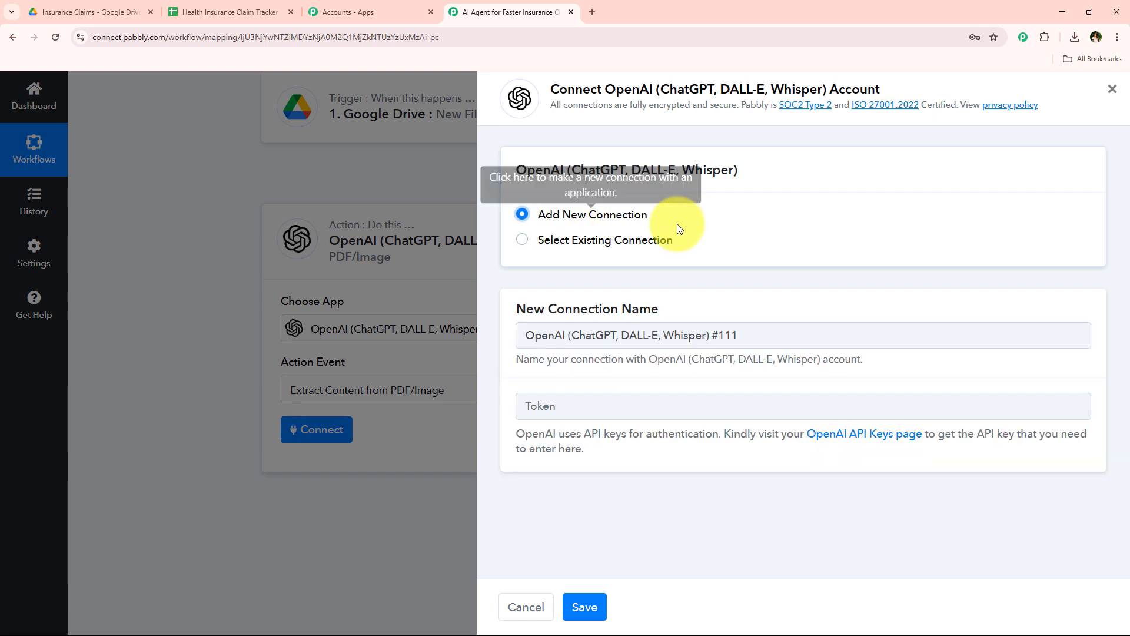
{"action": "left_click", "coordinate": [542, 241]}
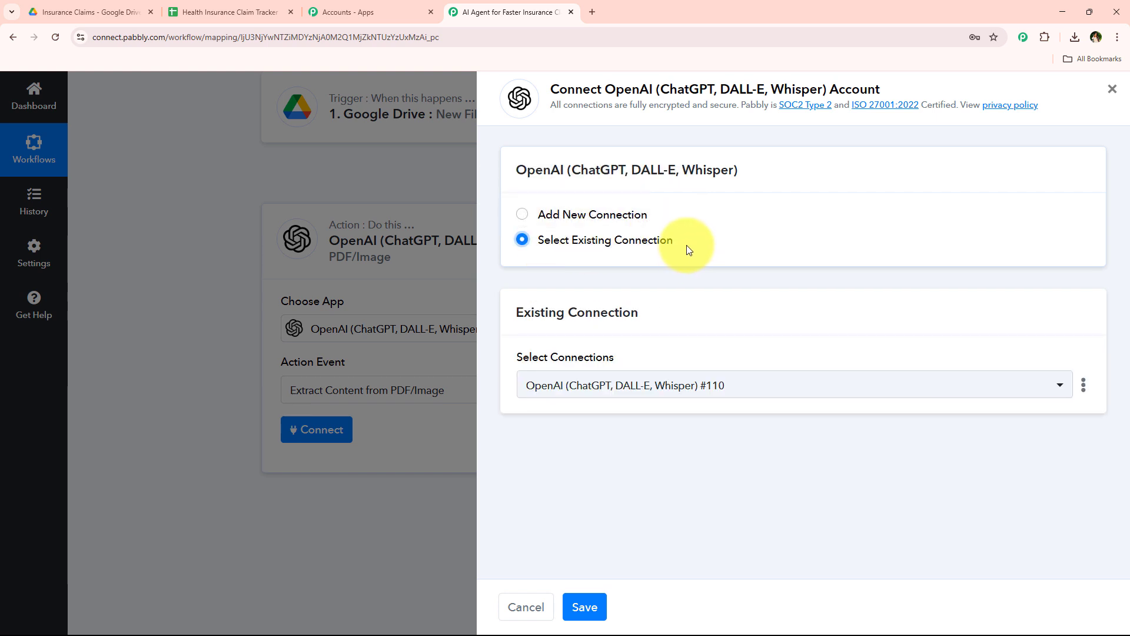
{"action": "left_click_drag", "start_coordinate": [604, 88], "coordinate": [707, 88]}
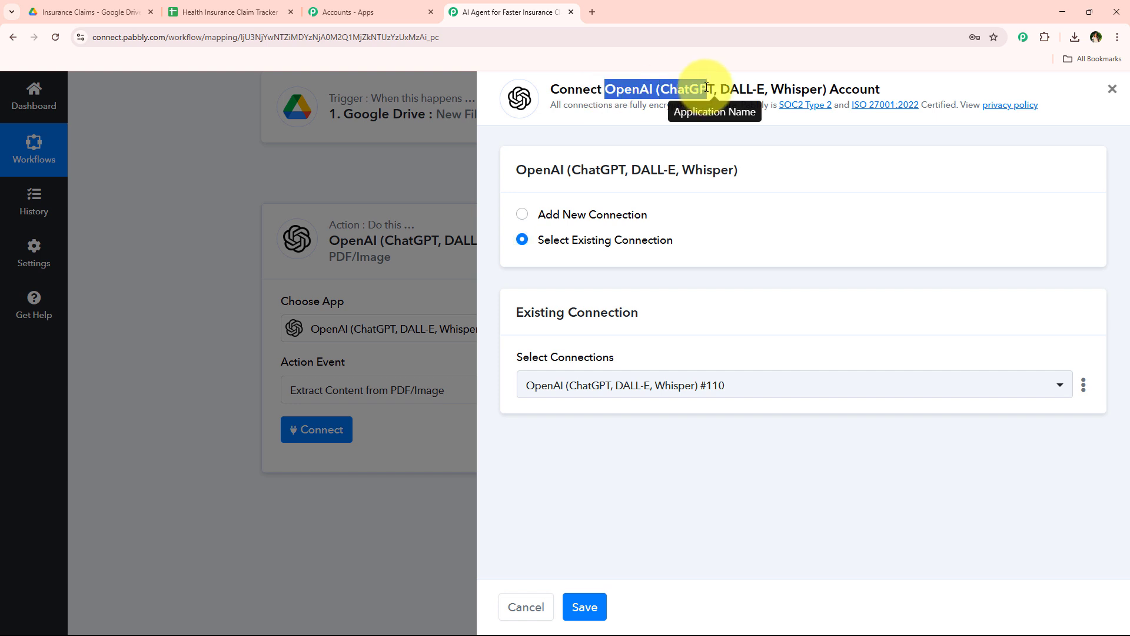
{"action": "left_click", "coordinate": [658, 127]}
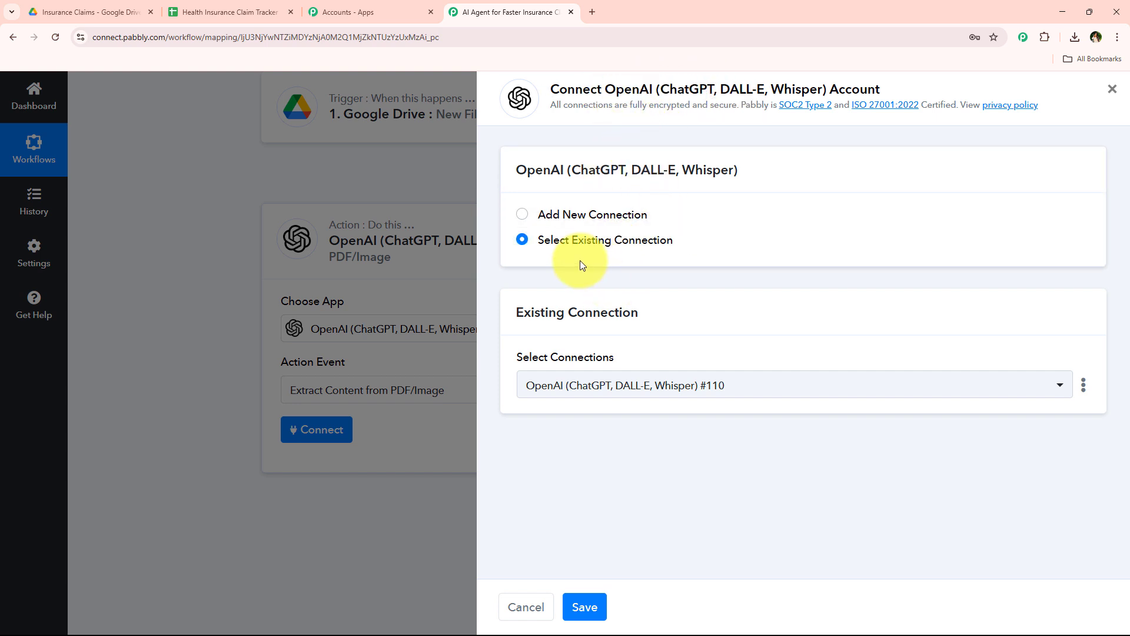
{"action": "left_click_drag", "start_coordinate": [535, 245], "coordinate": [661, 252]}
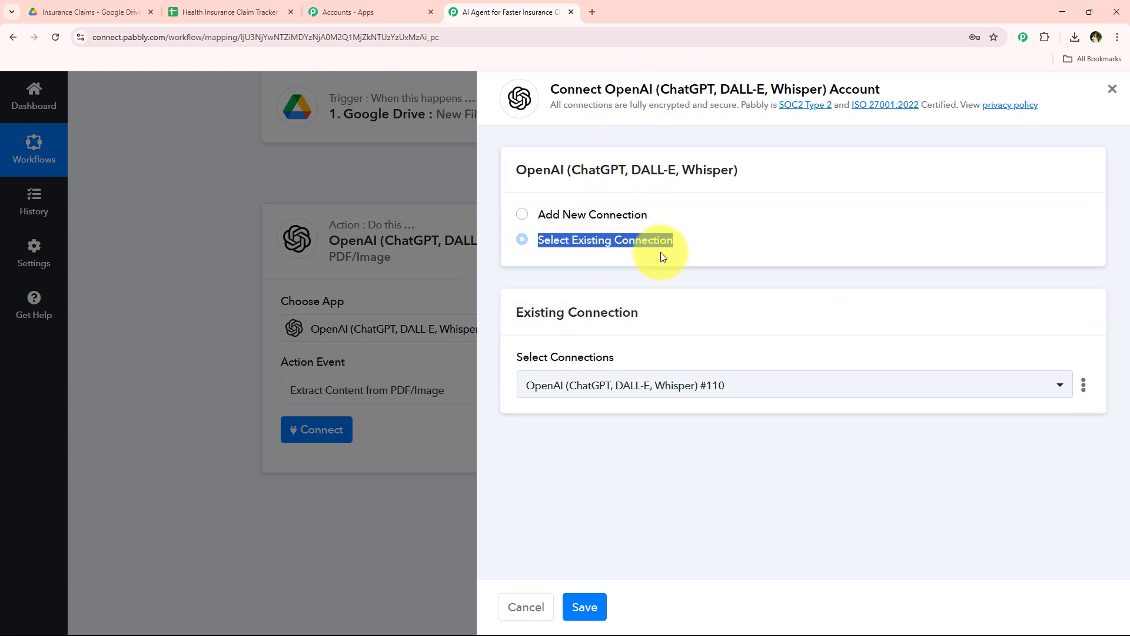
{"action": "left_click", "coordinate": [660, 255]}
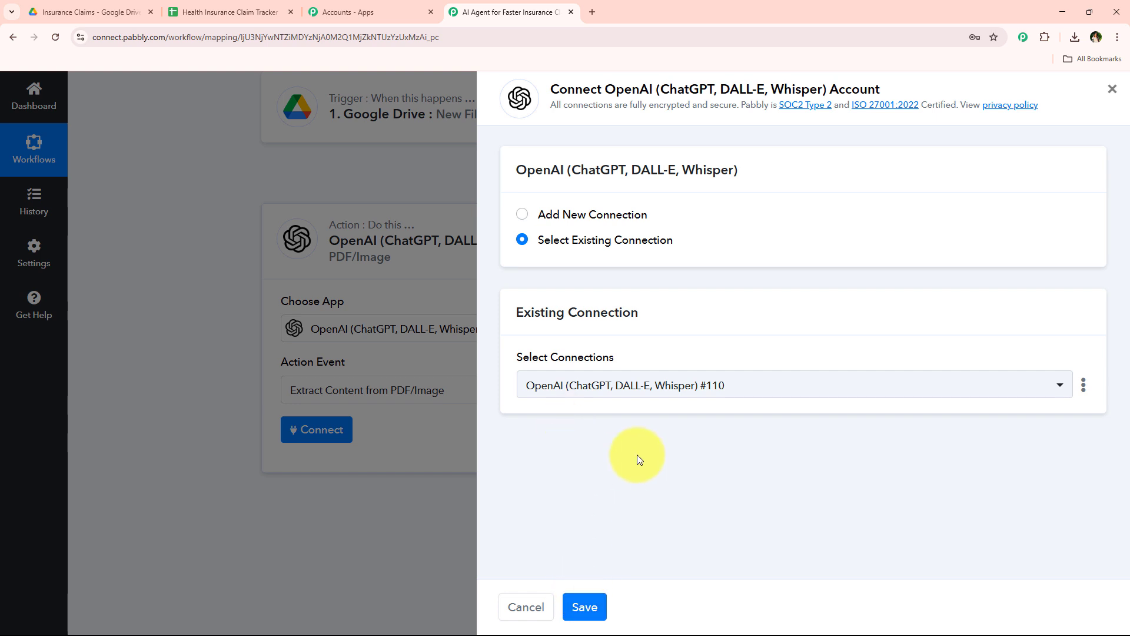
{"action": "left_click", "coordinate": [589, 215]}
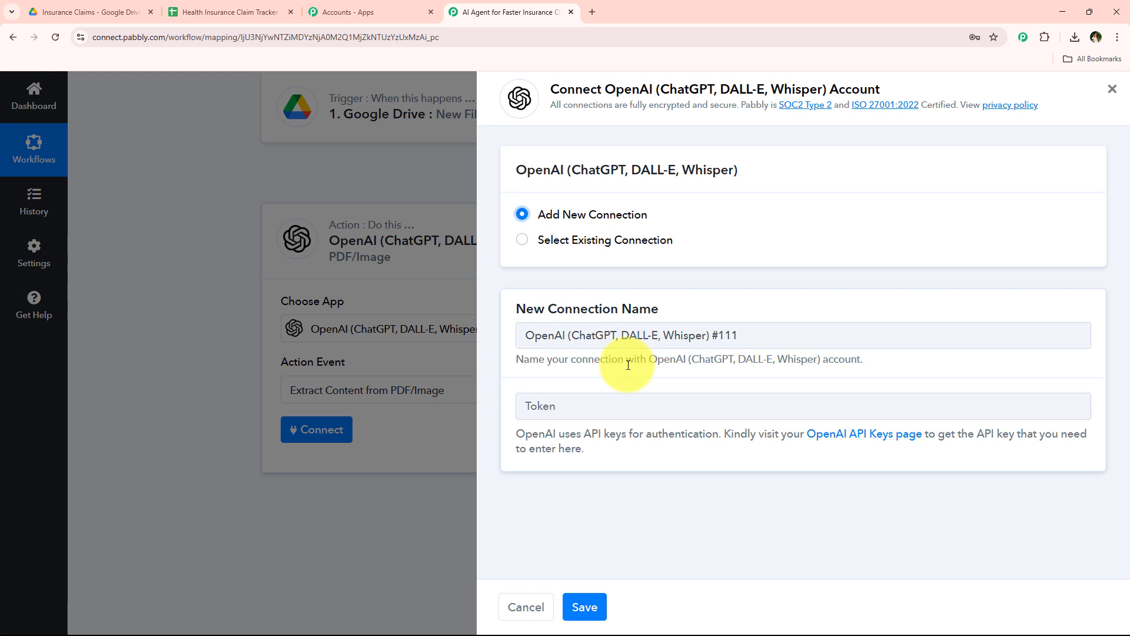
Read the token field's API key instructions and open the linked OpenAI API Keys page
{"action": "triple_click", "coordinate": [587, 447]}
{"action": "left_click", "coordinate": [749, 461]}
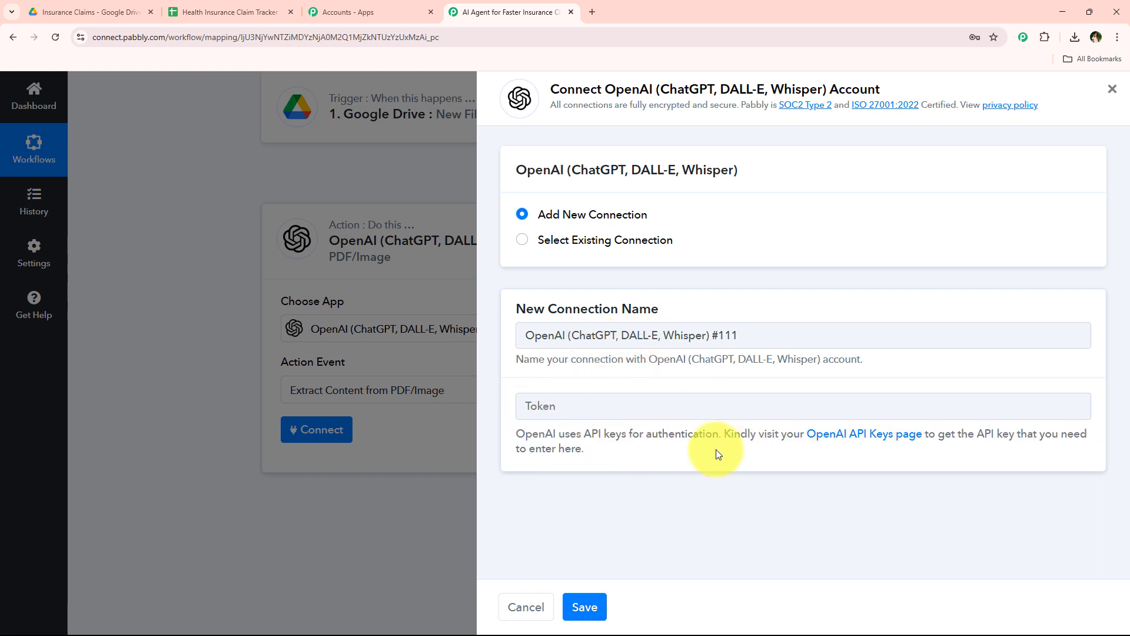
{"action": "left_click_drag", "start_coordinate": [725, 434], "coordinate": [1086, 435]}
{"action": "left_click_drag", "start_coordinate": [524, 452], "coordinate": [565, 451]}
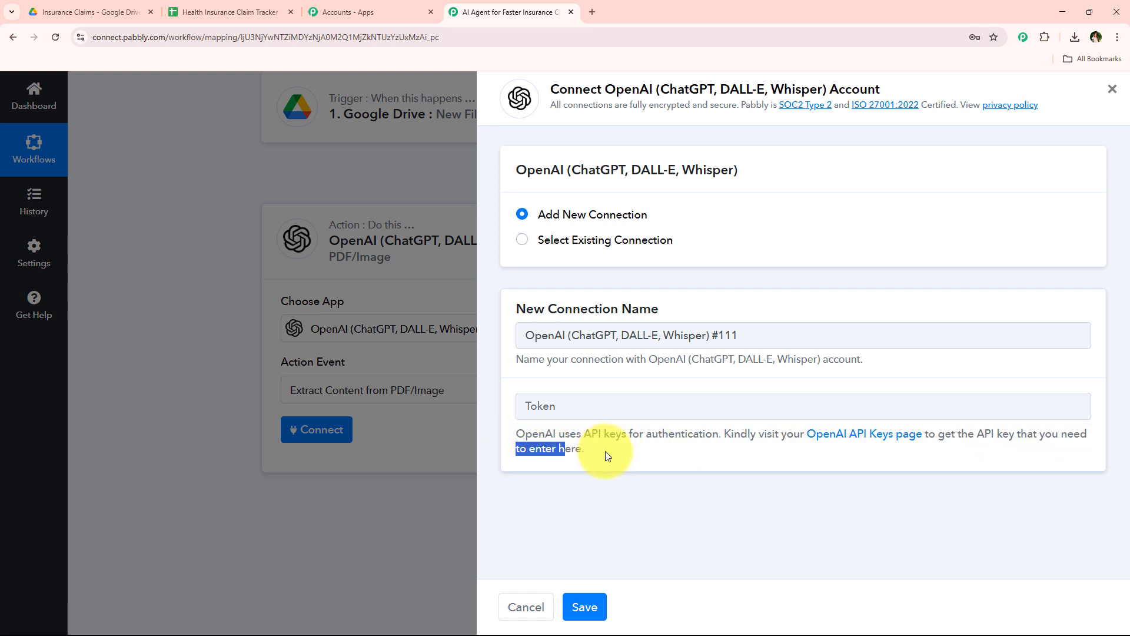
{"action": "left_click", "coordinate": [833, 434]}
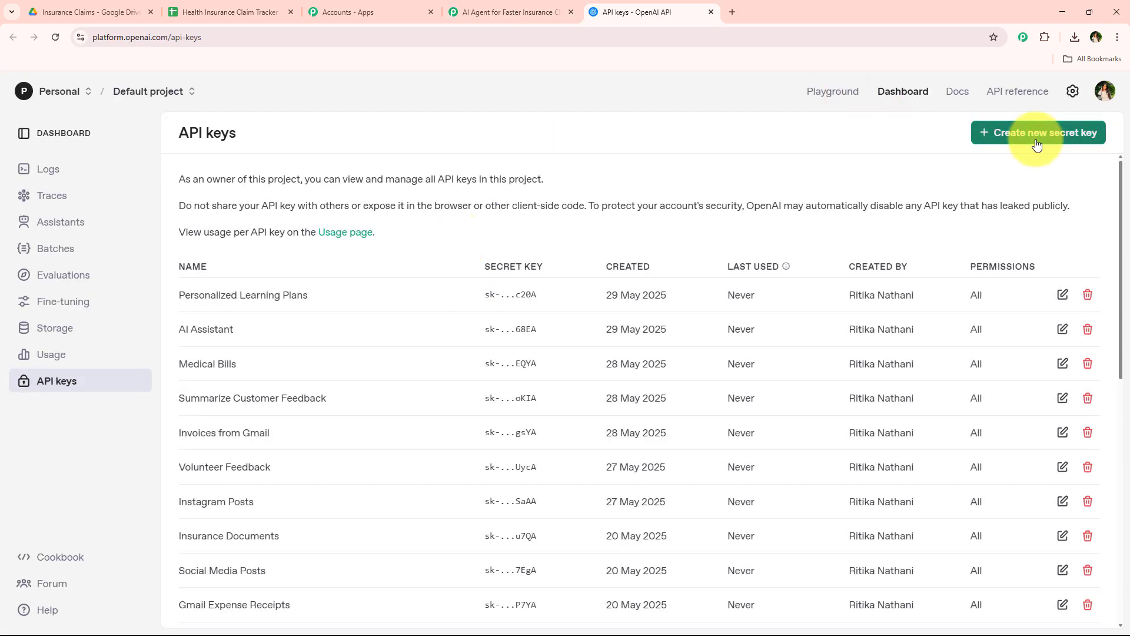
Create a secret key named Insurance Claim Approvals in the Default project, copy the generated key, and close the key dialog
{"action": "left_click", "coordinate": [1037, 144]}
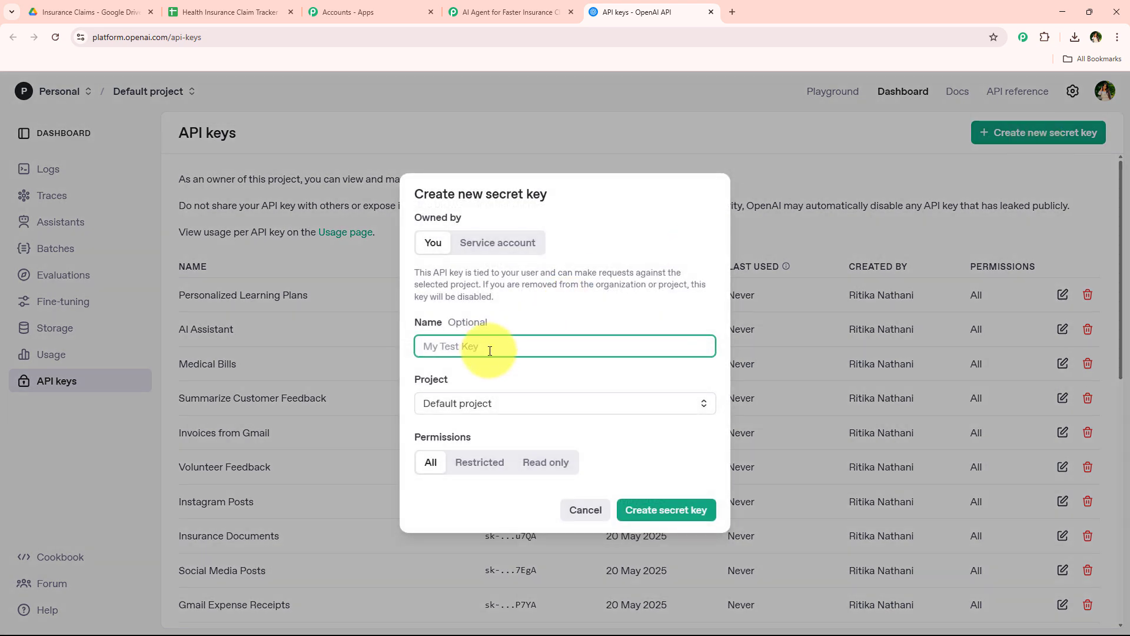
{"action": "type", "text": "Insurance Claim Approvals"}
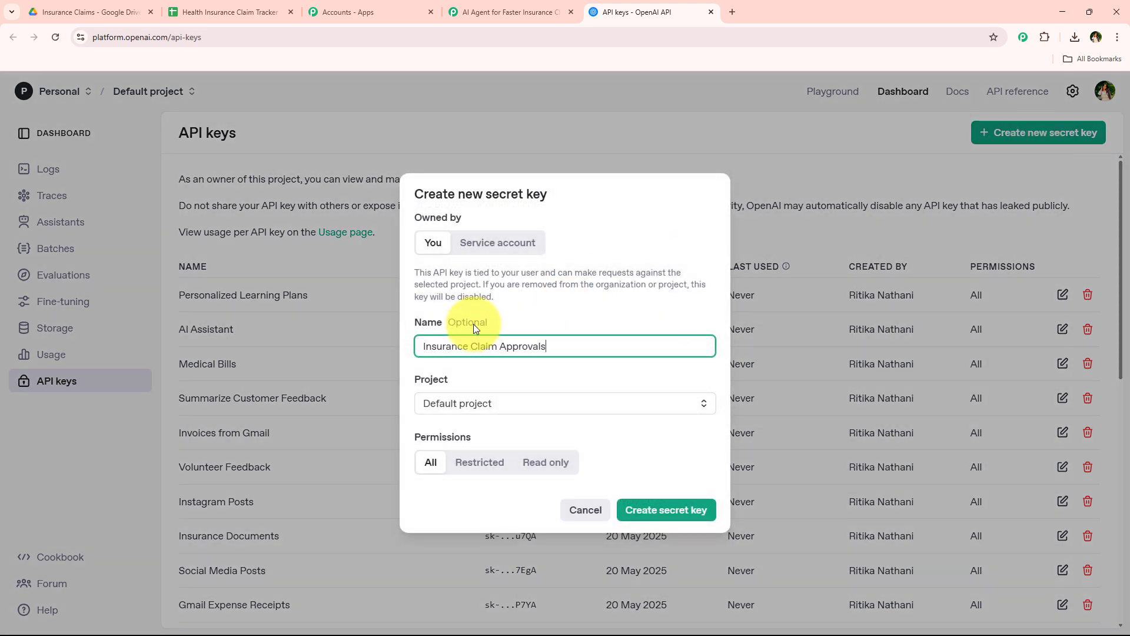
{"action": "left_click", "coordinate": [471, 402]}
{"action": "left_click", "coordinate": [650, 508]}
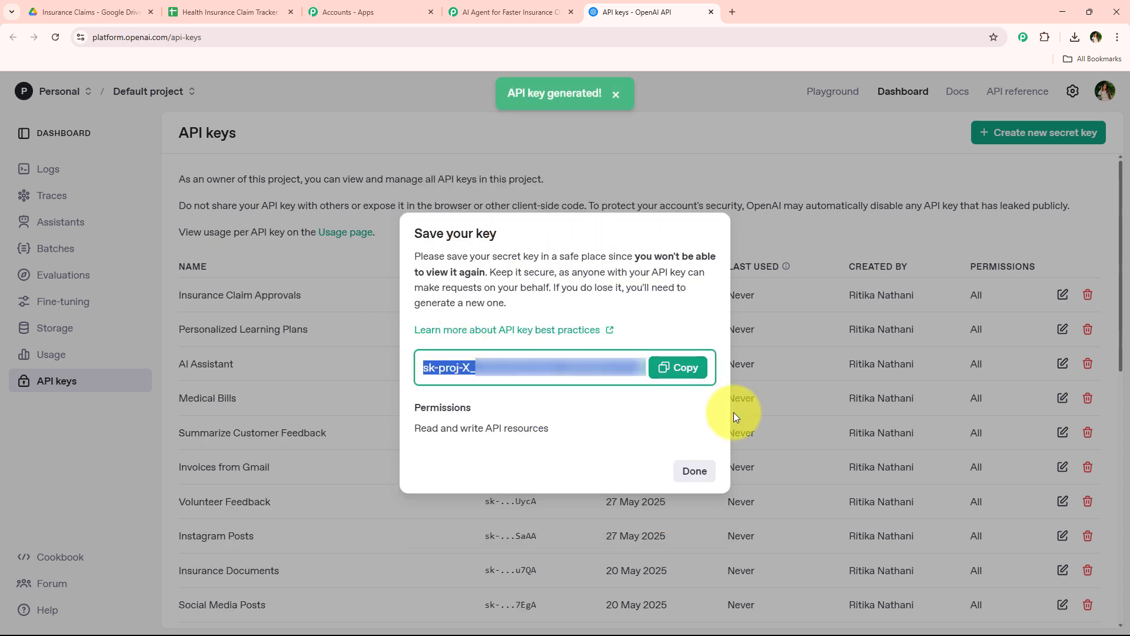
{"action": "left_click", "coordinate": [678, 382]}
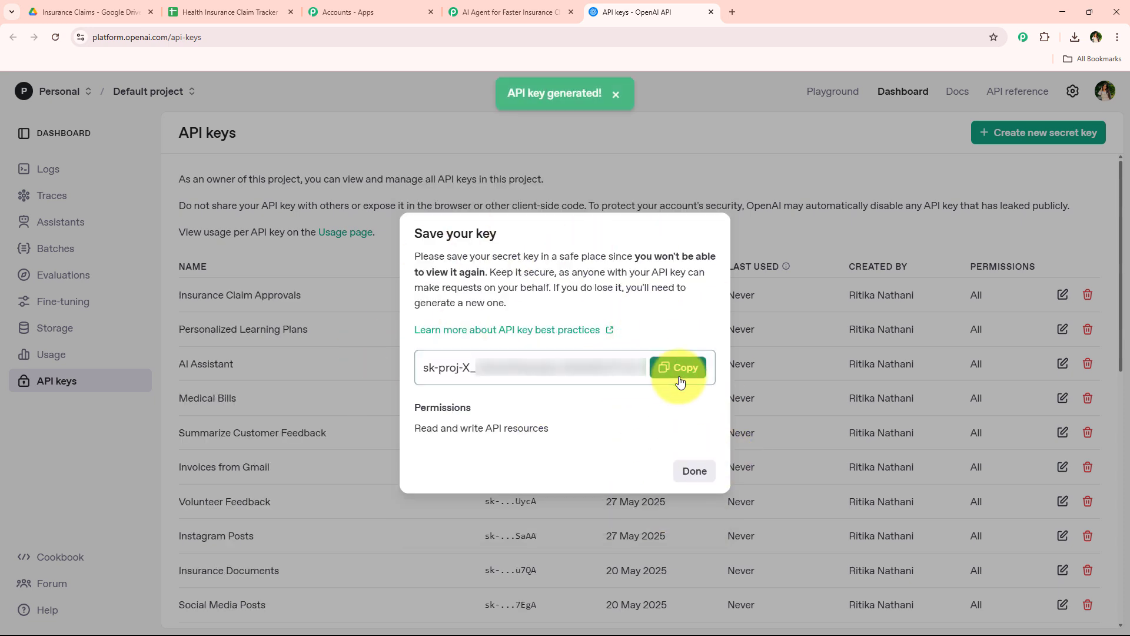
{"action": "left_click", "coordinate": [693, 471]}
Return to the Pabbly Connect workflow, paste the OpenAI API key as the new connection's token, and save the connection
{"action": "left_click", "coordinate": [518, 12]}
{"action": "left_click", "coordinate": [573, 402]}
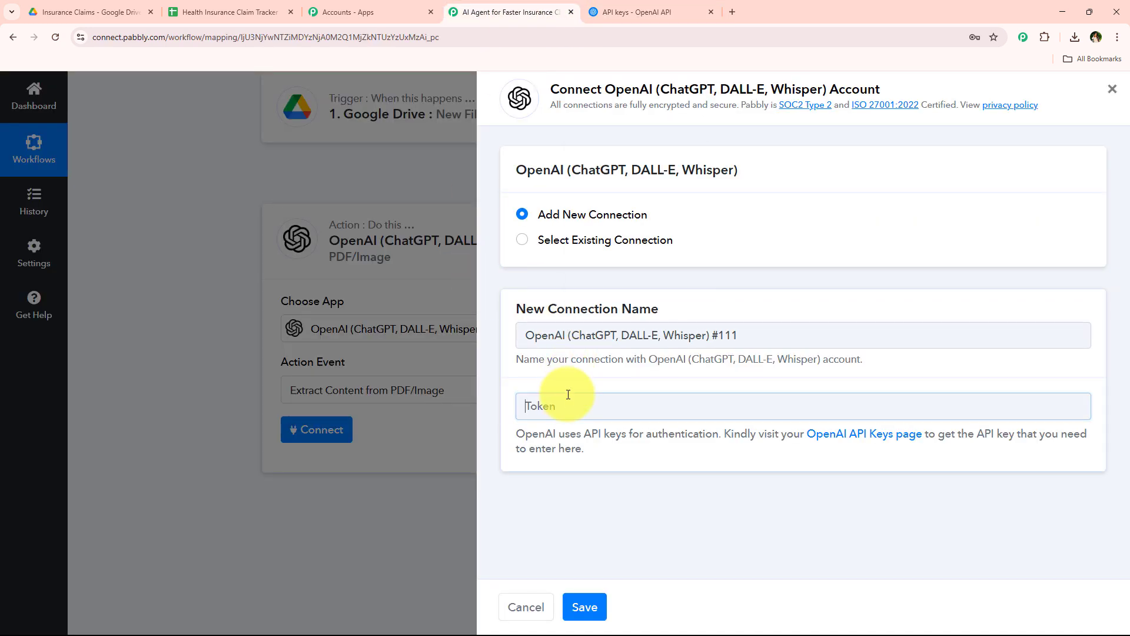
{"action": "right_click", "coordinate": [568, 397]}
{"action": "left_click", "coordinate": [600, 277]}
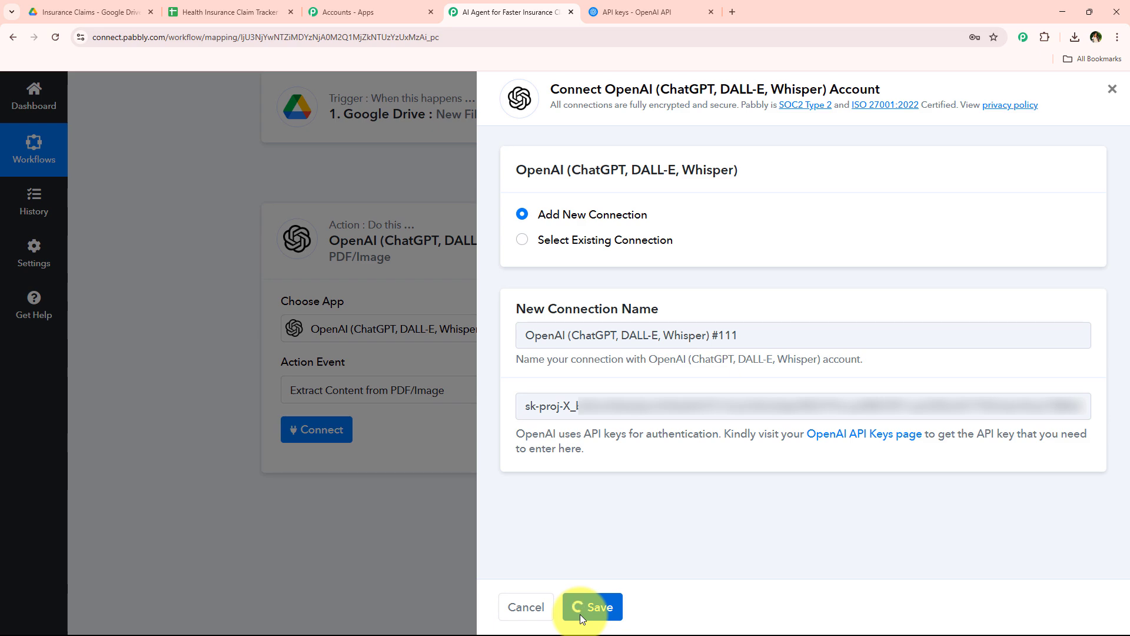
Review the available OpenAI models for the extraction action and keep GPT 4o mini
{"action": "scroll", "coordinate": [184, 355], "scroll_direction": "down", "scroll_amount": 3}
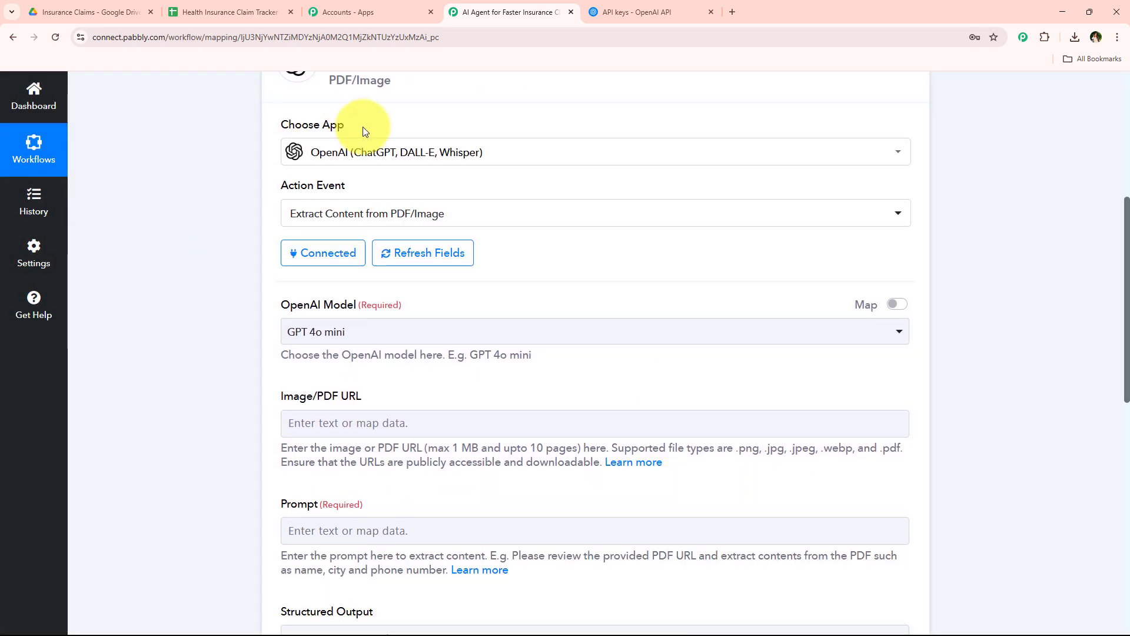
{"action": "scroll", "coordinate": [252, 315], "scroll_direction": "down", "scroll_amount": 2}
{"action": "scroll", "coordinate": [253, 316], "scroll_direction": "down", "scroll_amount": 1}
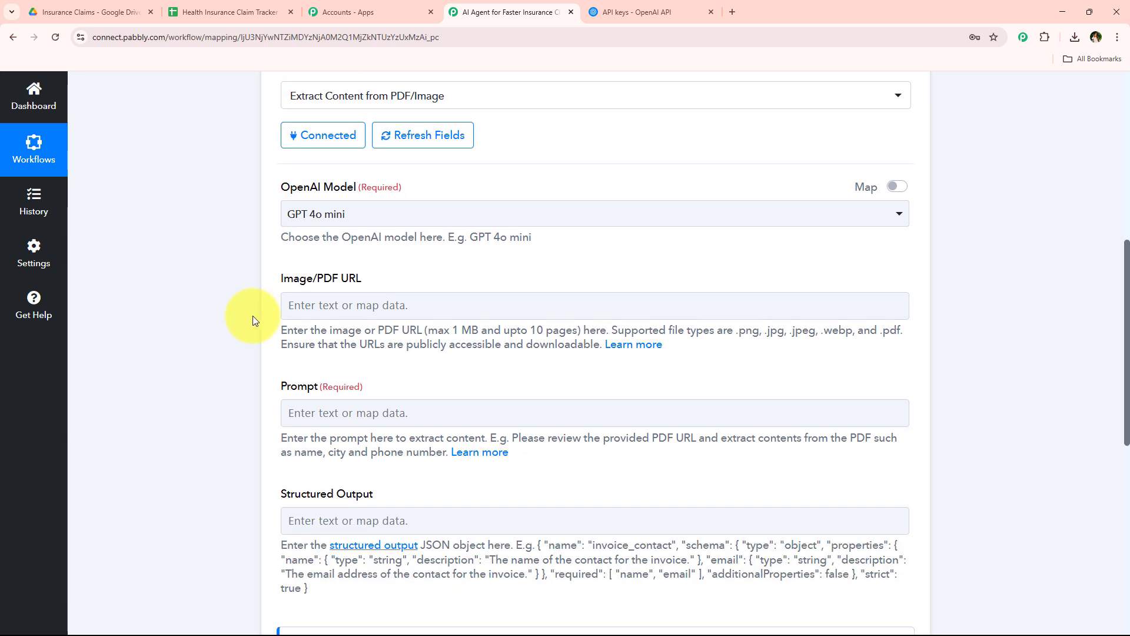
{"action": "left_click_drag", "start_coordinate": [281, 187], "coordinate": [359, 188]}
{"action": "left_click", "coordinate": [391, 218]}
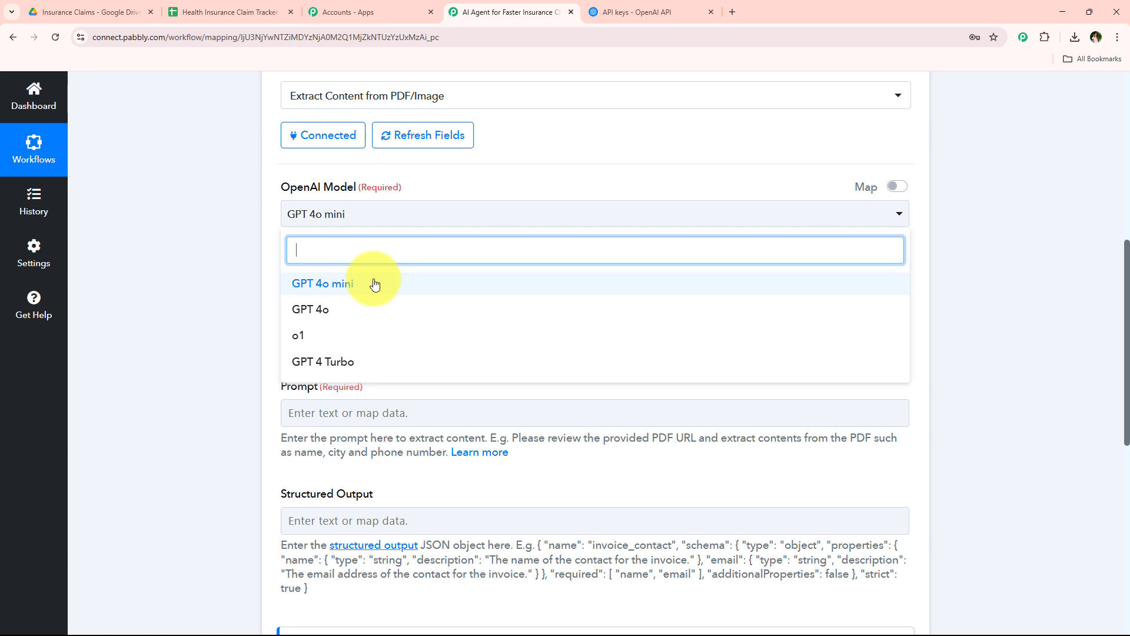
{"action": "left_click", "coordinate": [147, 313]}
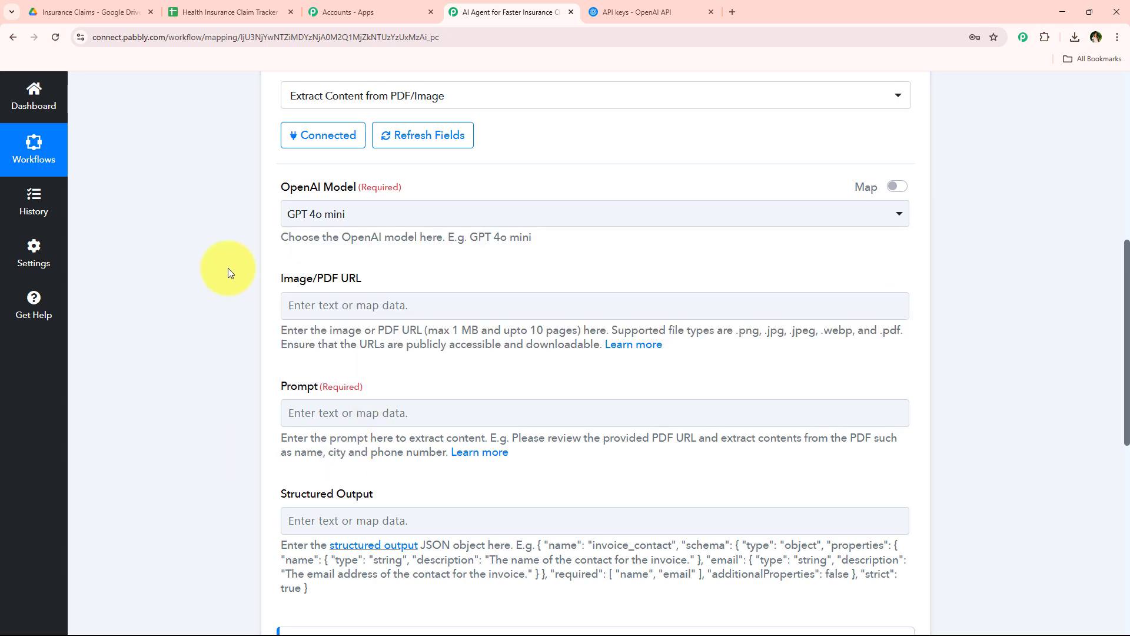
{"action": "scroll", "coordinate": [228, 267], "scroll_direction": "down", "scroll_amount": 1}
{"action": "scroll", "coordinate": [228, 267], "scroll_direction": "down", "scroll_amount": 1}
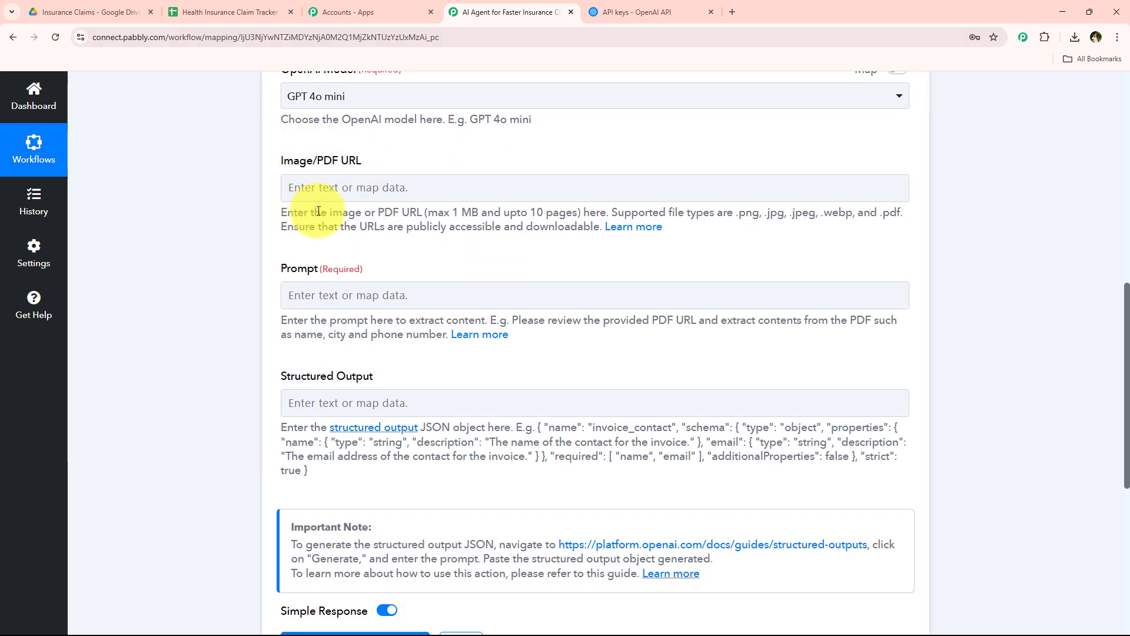
{"action": "left_click", "coordinate": [299, 176]}
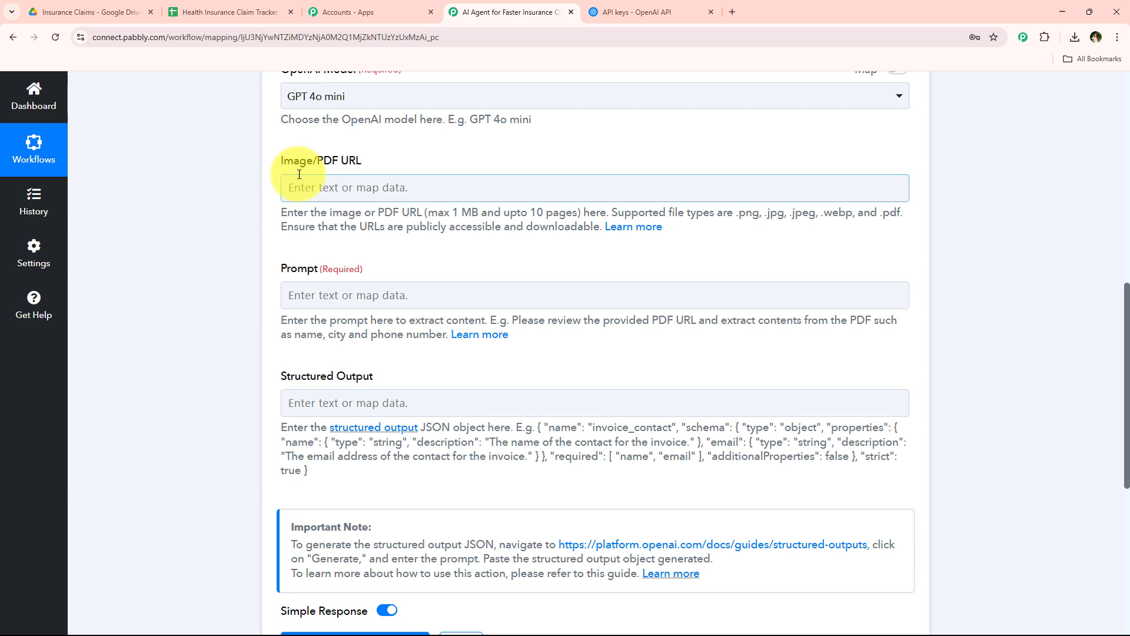
{"action": "left_click", "coordinate": [328, 186]}
{"action": "type", "text": "htto"}
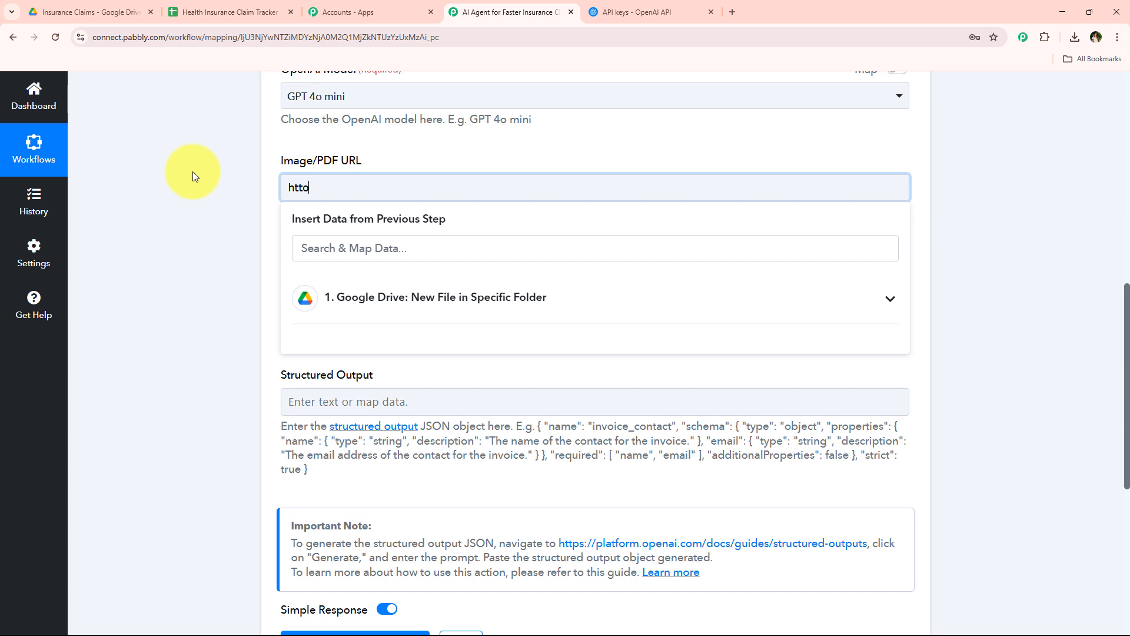
{"action": "key", "text": "BackSpace"}
{"action": "type", "text": "p"}
{"action": "key", "text": "BackSpace"}
{"action": "key", "text": "BackSpace"}
{"action": "key", "text": "BackSpace"}
{"action": "key", "text": "BackSpace"}
Map the WebContentLink from the Google Drive trigger into the Image/PDF URL field
{"action": "left_click", "coordinate": [453, 297]}
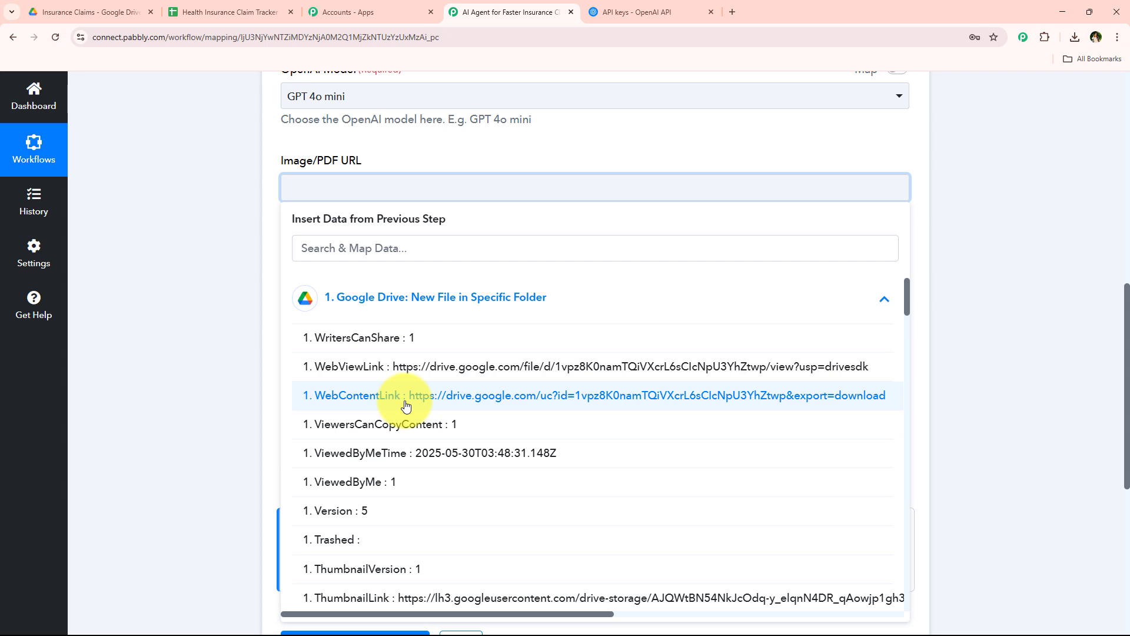
{"action": "left_click", "coordinate": [199, 346]}
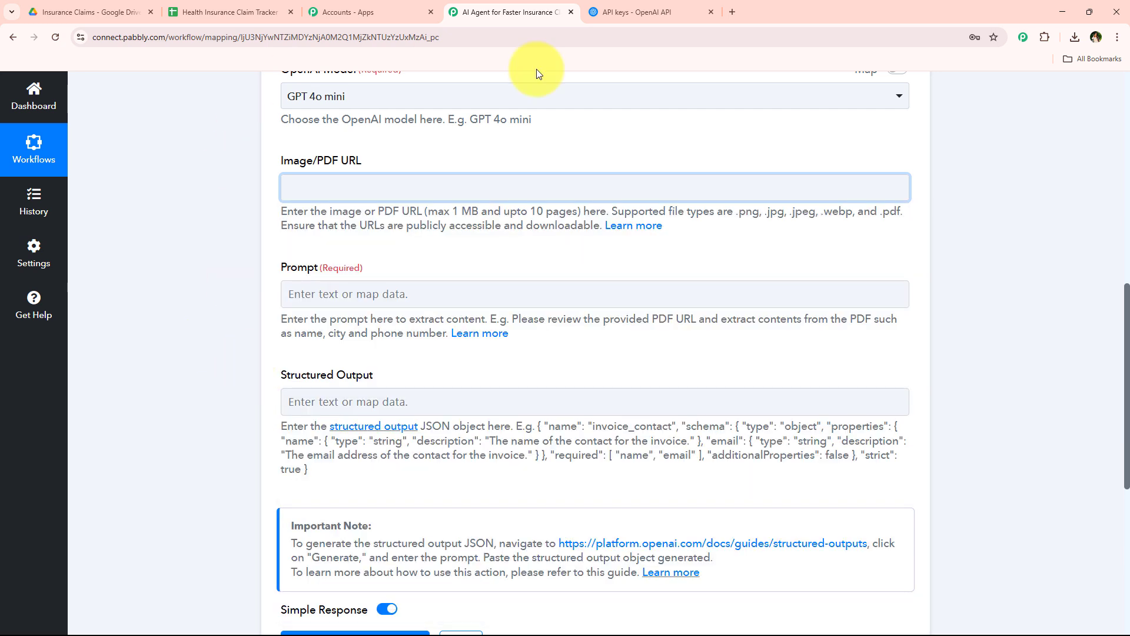
{"action": "left_click", "coordinate": [328, 188]}
{"action": "left_click", "coordinate": [444, 311]}
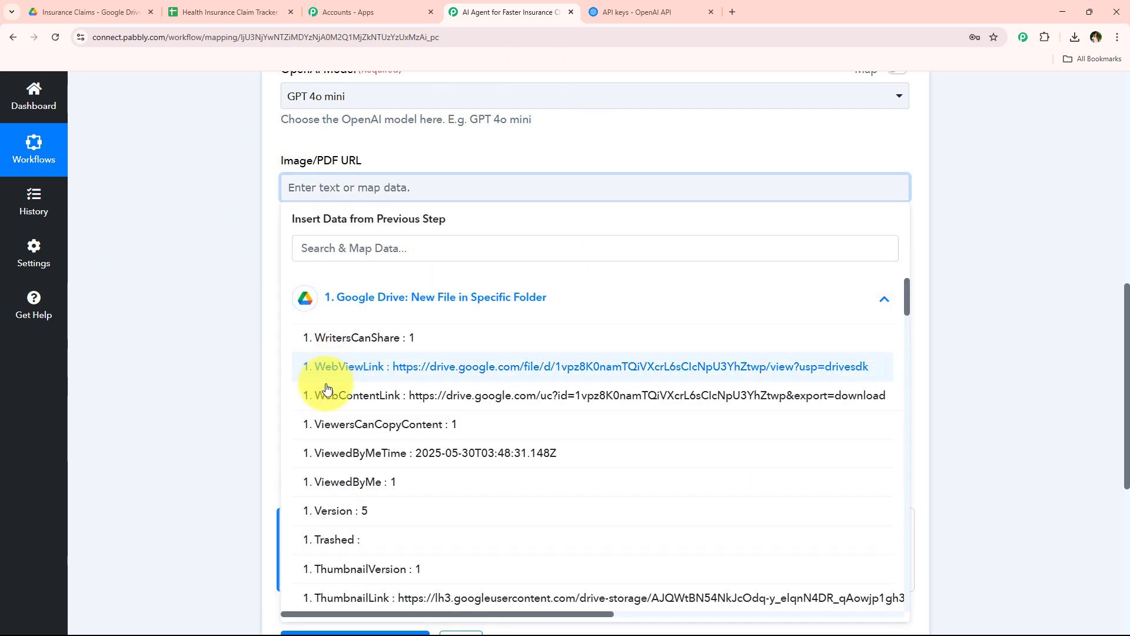
{"action": "left_click", "coordinate": [651, 396]}
{"action": "left_click", "coordinate": [203, 143]}
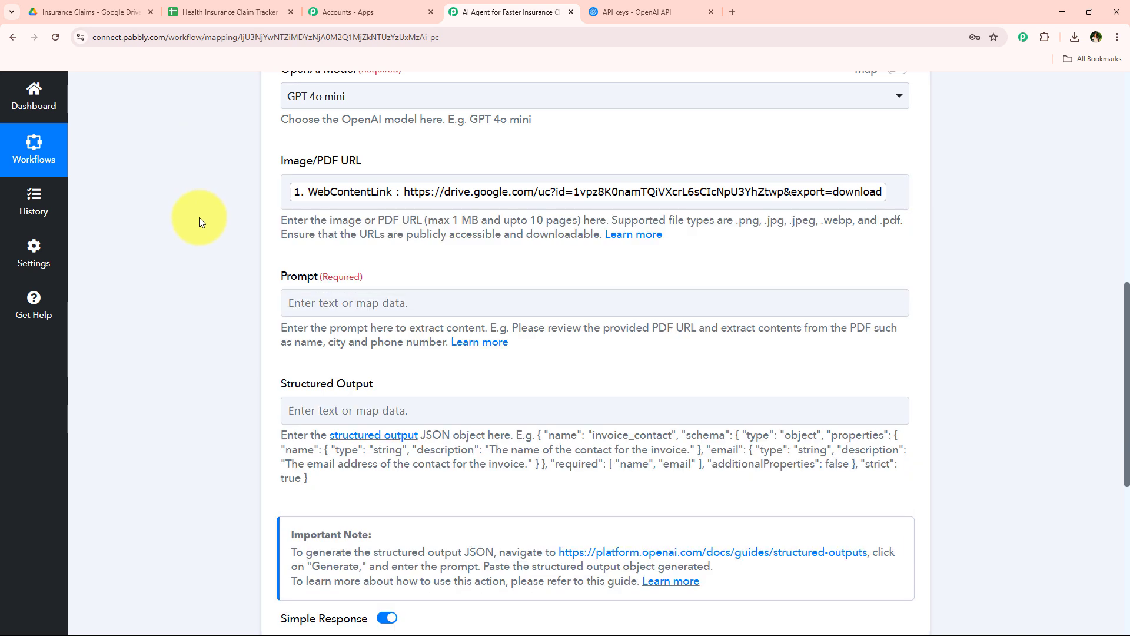
Examine the Prompt field with its data mapping options and the Structured Output field
{"action": "scroll", "coordinate": [199, 217], "scroll_direction": "down", "scroll_amount": 1}
{"action": "scroll", "coordinate": [199, 217], "scroll_direction": "down", "scroll_amount": 1}
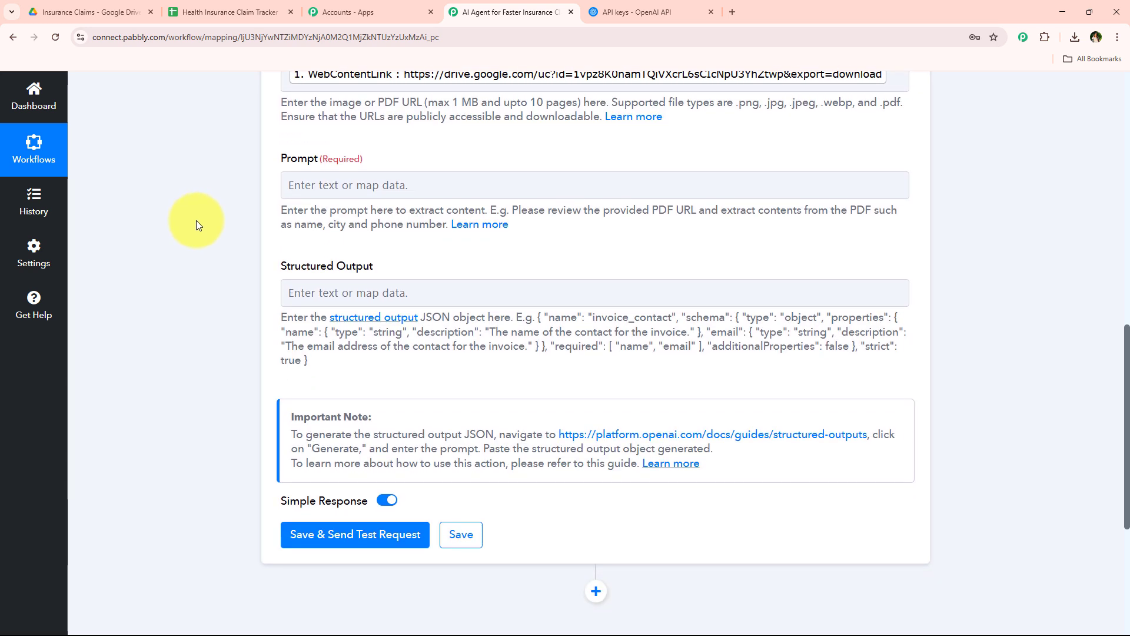
{"action": "left_click_drag", "start_coordinate": [260, 164], "coordinate": [321, 163]}
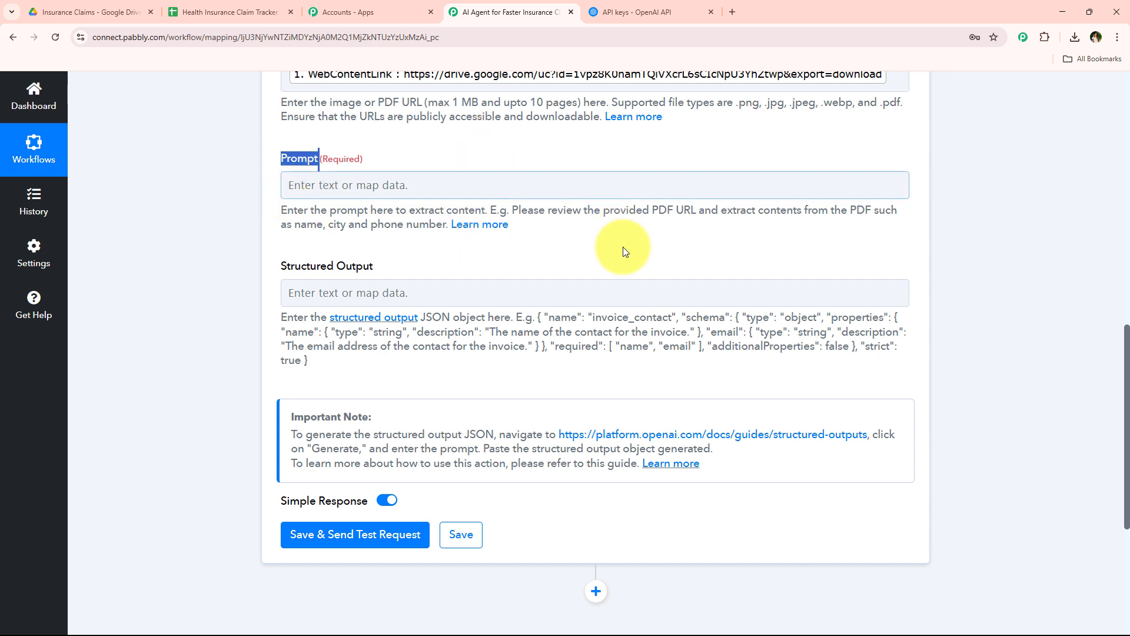
{"action": "left_click", "coordinate": [612, 195]}
{"action": "left_click", "coordinate": [442, 183]}
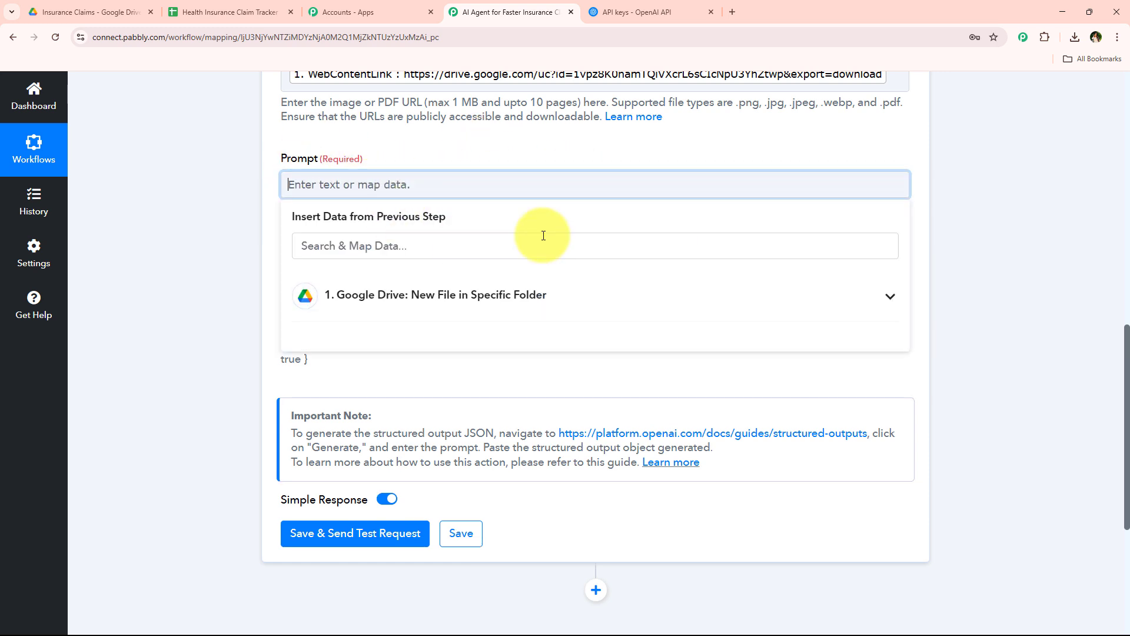
{"action": "left_click", "coordinate": [220, 256]}
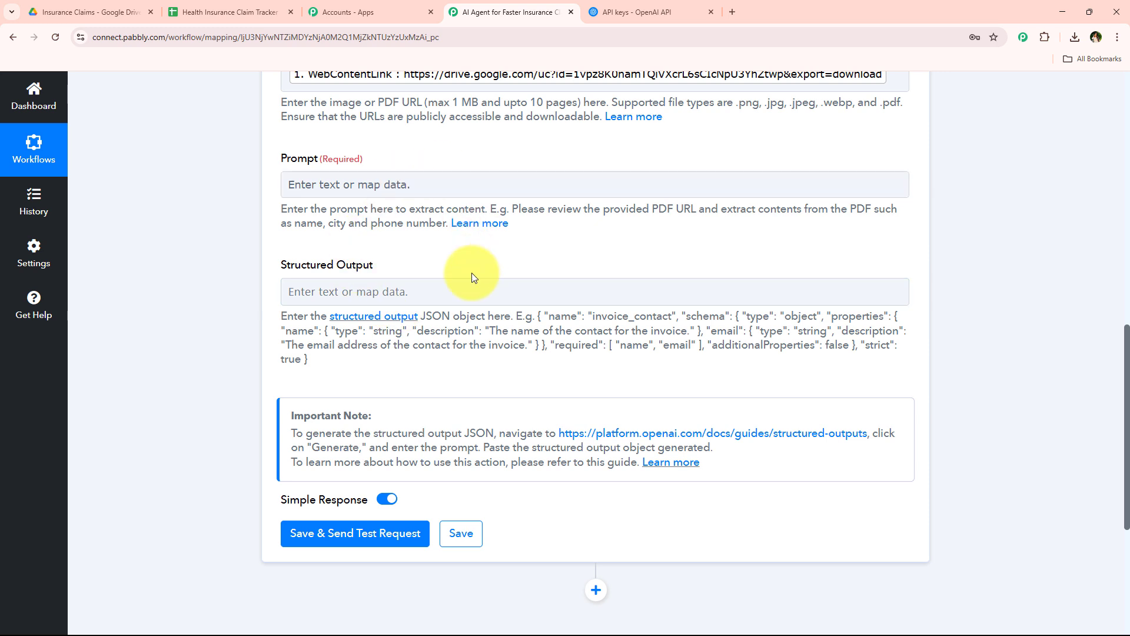
{"action": "left_click_drag", "start_coordinate": [462, 271], "coordinate": [221, 254]}
{"action": "left_click", "coordinate": [409, 259]}
Enter the prompt "Extract the details from given PDF" for the OpenAI action
{"action": "left_click", "coordinate": [409, 187]}
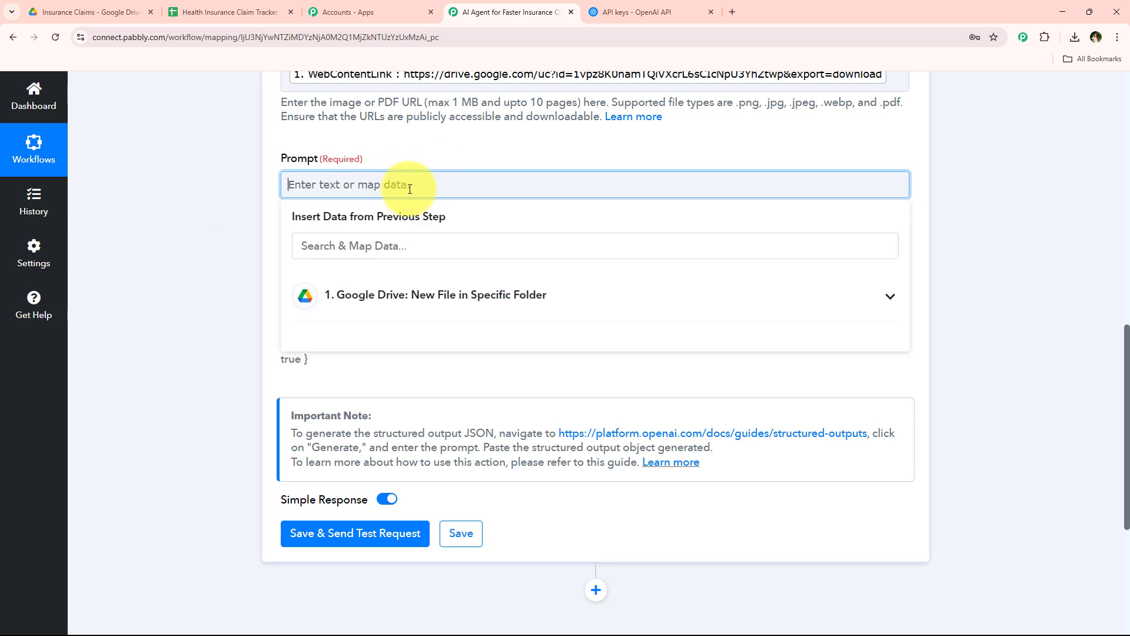
{"action": "type", "text": "Extract the details from gi"}
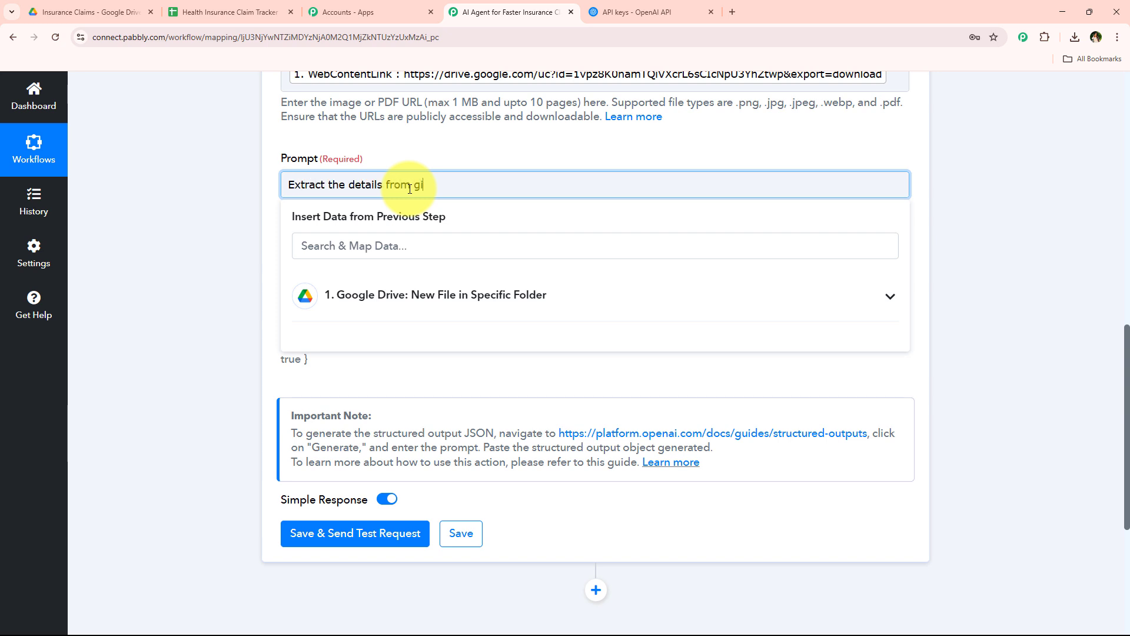
{"action": "type", "text": "ven PDF"}
{"action": "left_click", "coordinate": [253, 274]}
Read the Structured Output field's help text and the note on how to generate its JSON
{"action": "scroll", "coordinate": [372, 291], "scroll_direction": "down", "scroll_amount": 1}
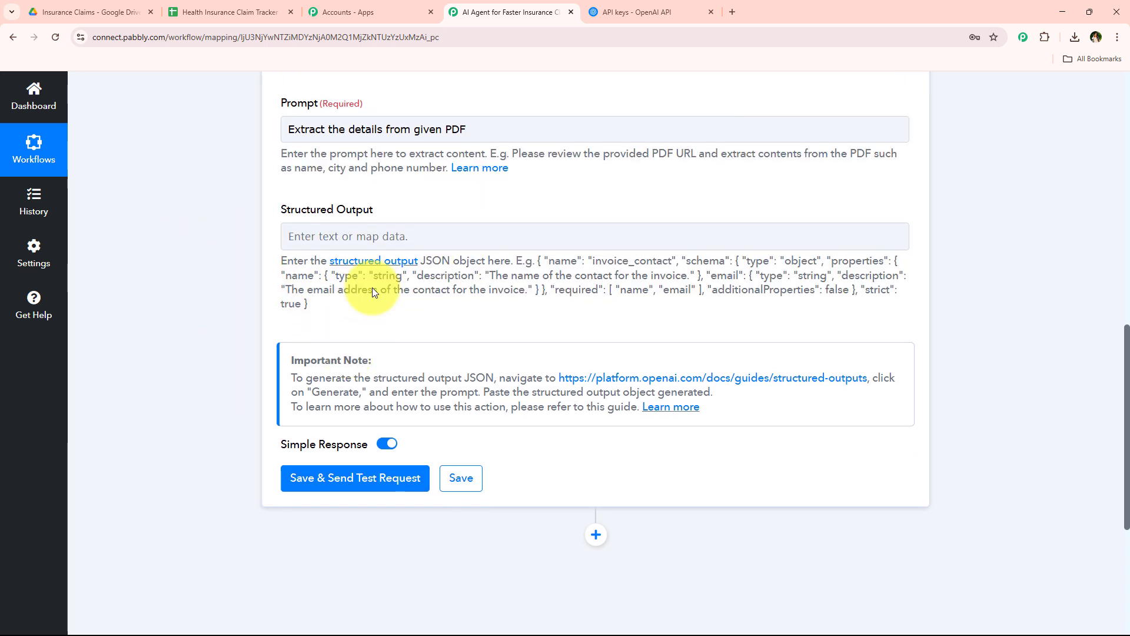
{"action": "scroll", "coordinate": [252, 244], "scroll_direction": "down", "scroll_amount": 2}
{"action": "scroll", "coordinate": [203, 294], "scroll_direction": "up", "scroll_amount": 1}
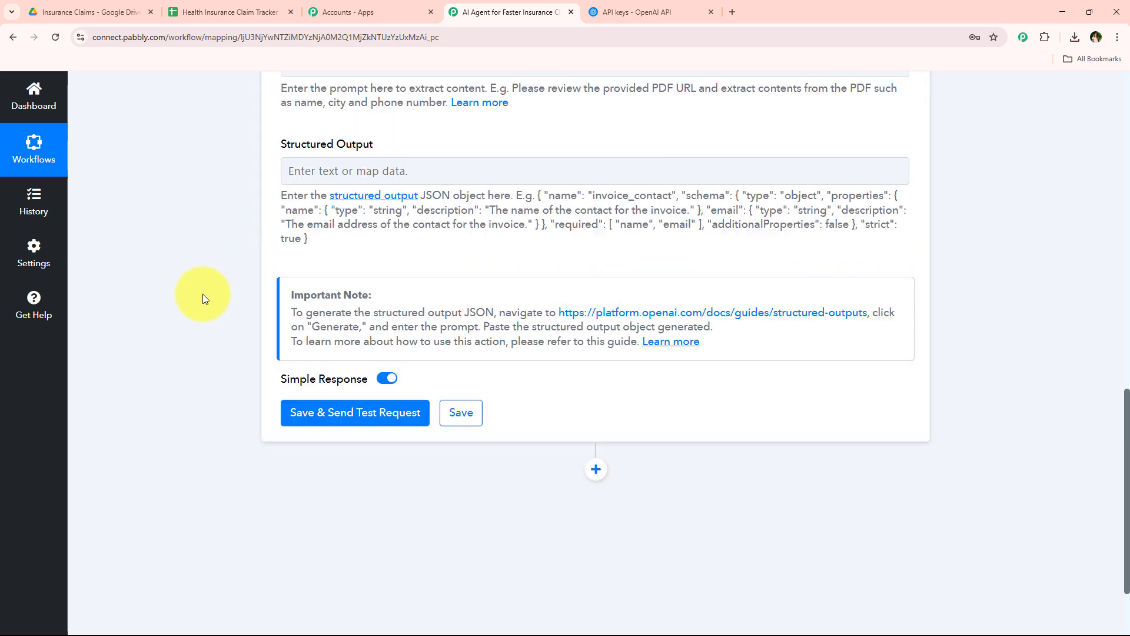
{"action": "left_click_drag", "start_coordinate": [281, 198], "coordinate": [486, 198]}
{"action": "left_click", "coordinate": [494, 254]}
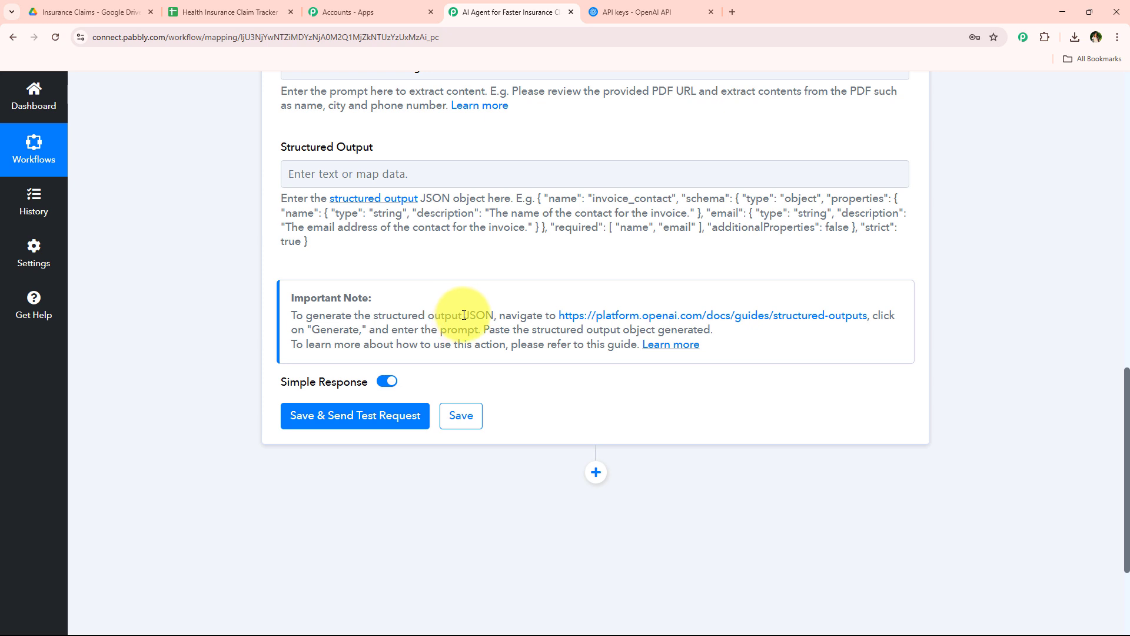
{"action": "left_click_drag", "start_coordinate": [462, 316], "coordinate": [498, 314]}
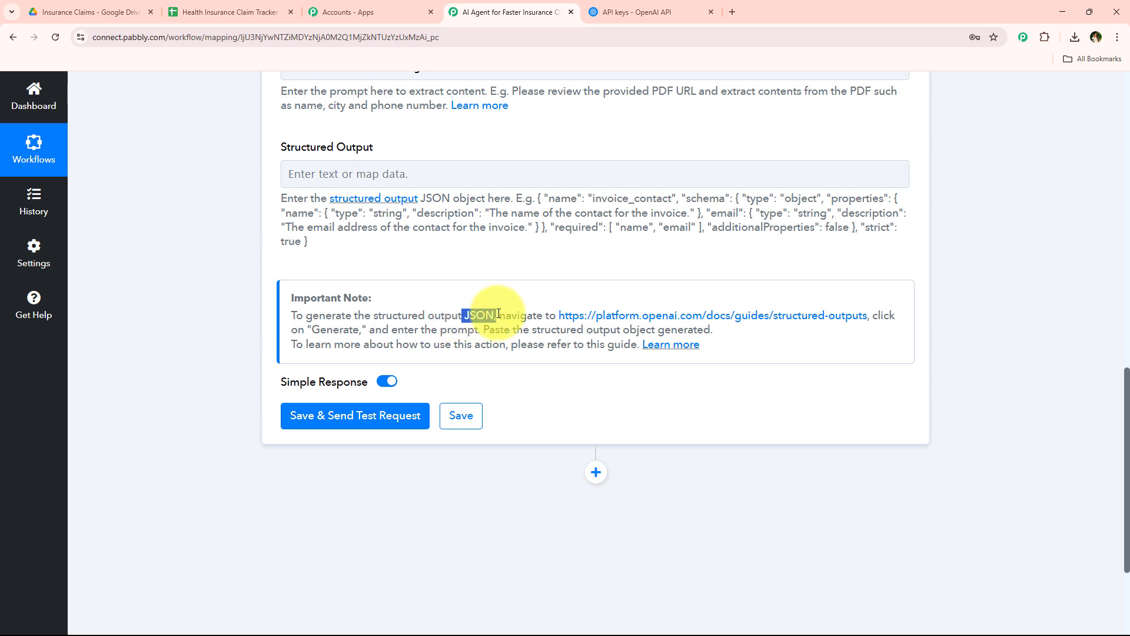
{"action": "left_click", "coordinate": [343, 347]}
{"action": "left_click_drag", "start_coordinate": [270, 318], "coordinate": [966, 320]}
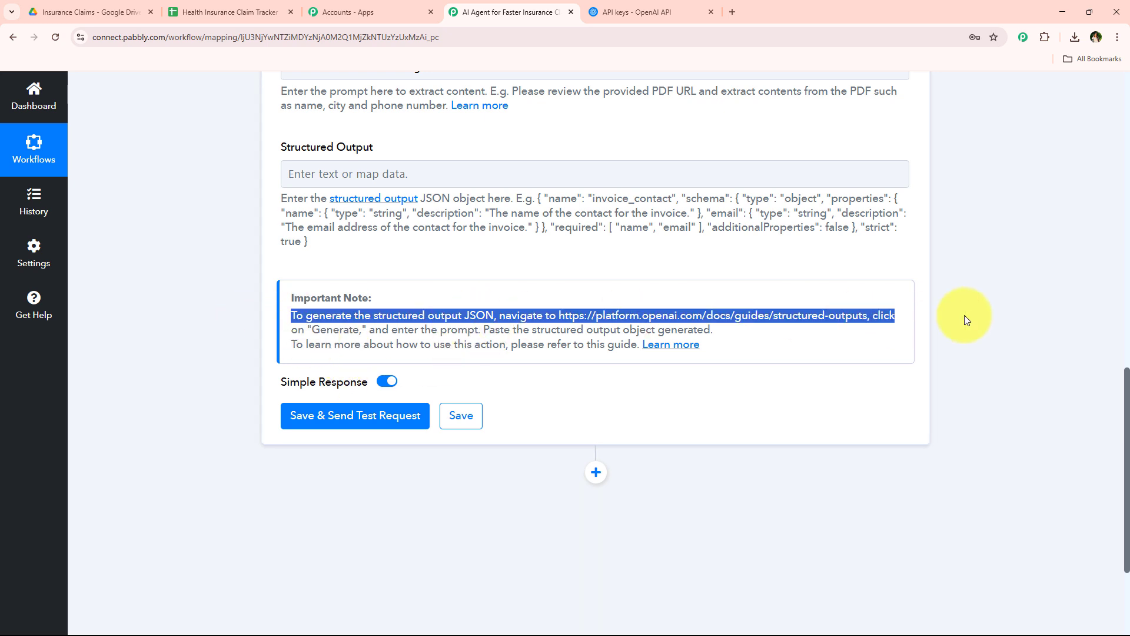
{"action": "left_click", "coordinate": [383, 322]}
{"action": "left_click_drag", "start_coordinate": [292, 316], "coordinate": [632, 321]}
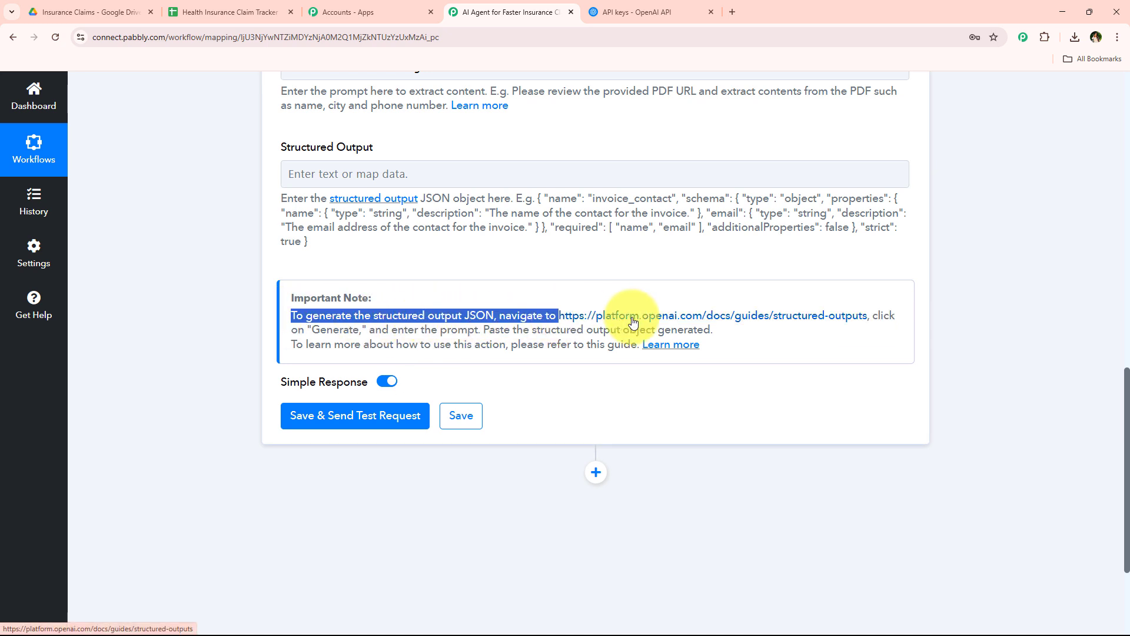
Open the linked OpenAI Structured Outputs guide and bring up its JSON schema generator
{"action": "left_click", "coordinate": [633, 321]}
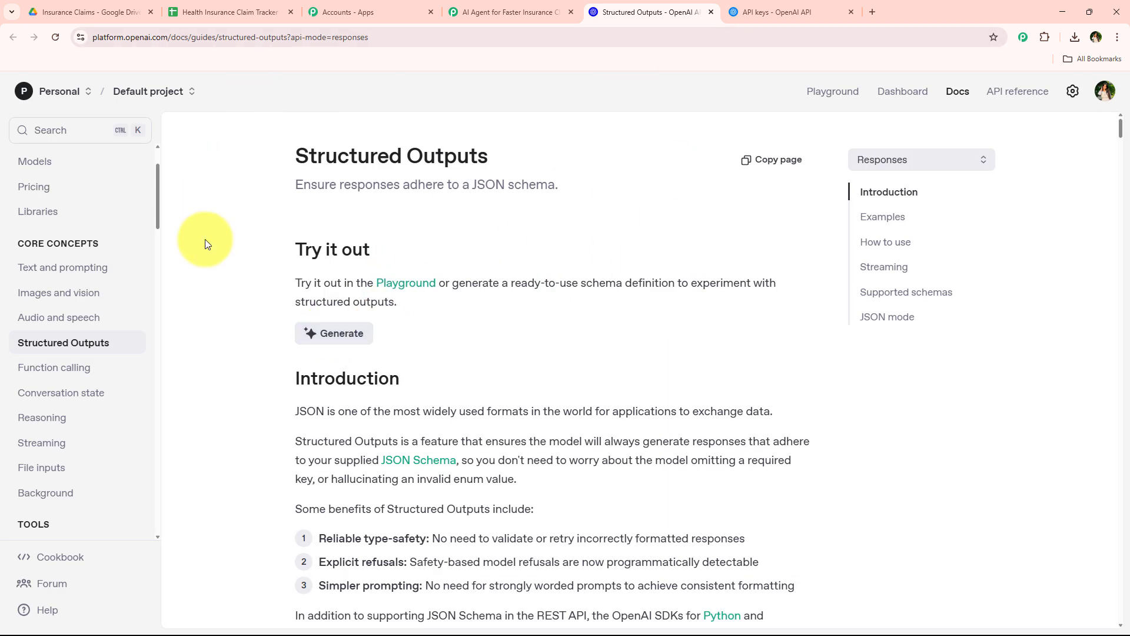
{"action": "left_click_drag", "start_coordinate": [473, 185], "coordinate": [574, 186]}
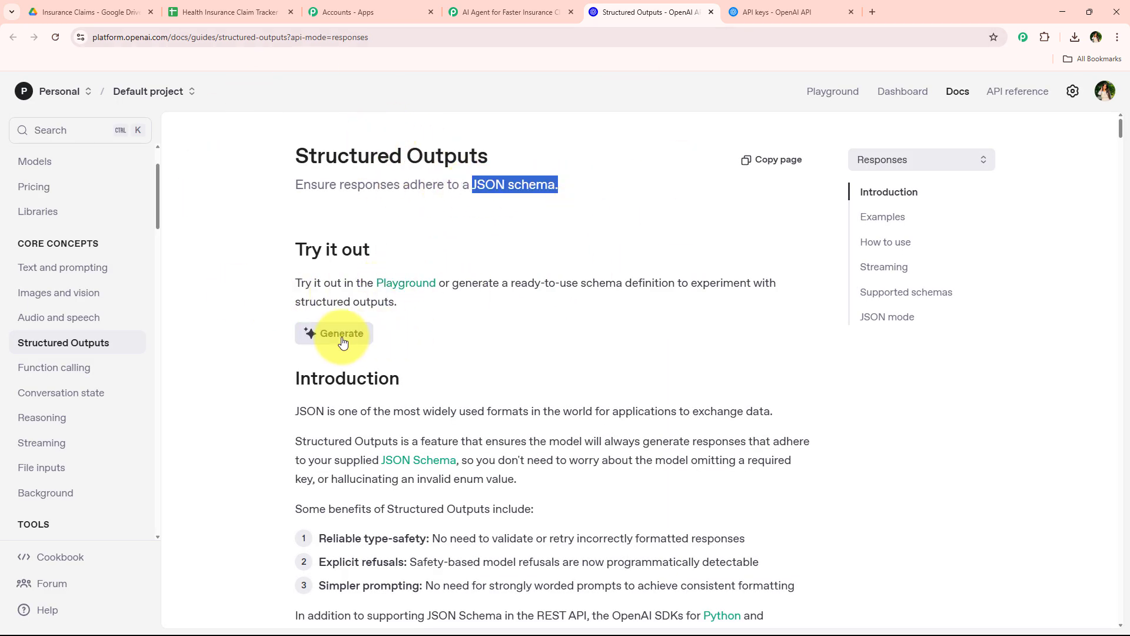
{"action": "left_click", "coordinate": [343, 341]}
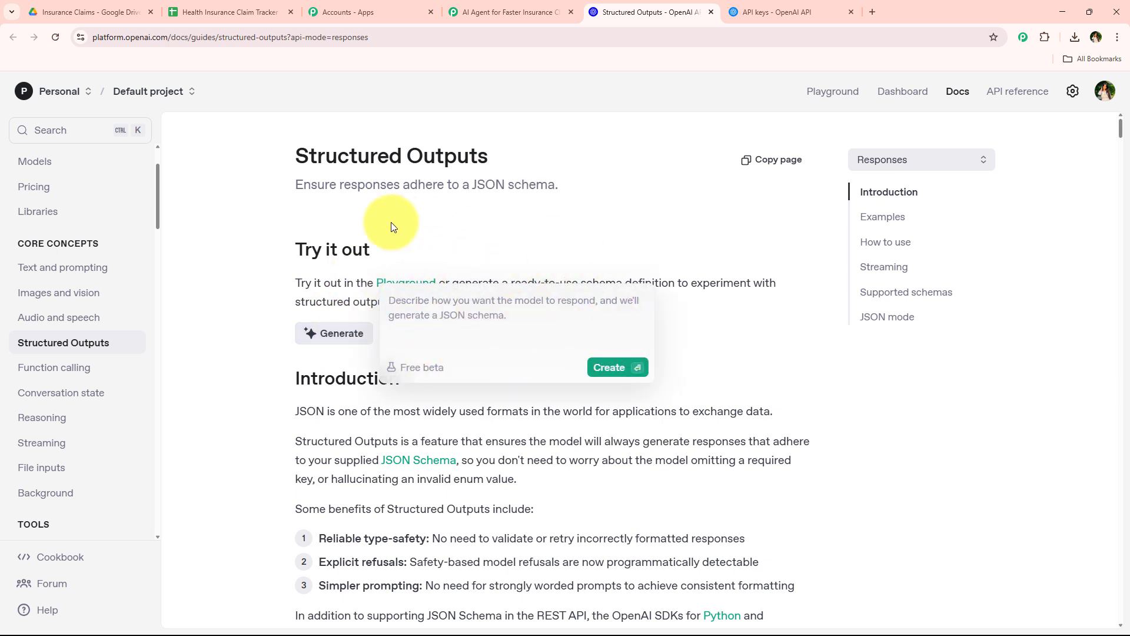
Switch to Google Drive and open Insurance Claim.pdf to review the fields it contains
{"action": "left_click", "coordinate": [97, 14]}
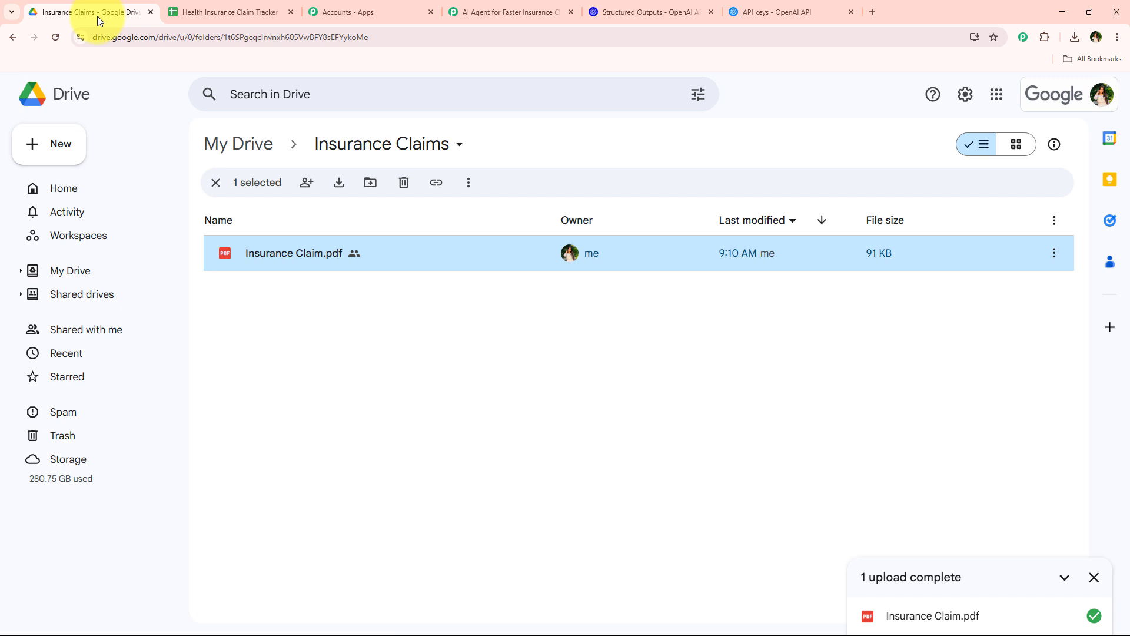
{"action": "double_click", "coordinate": [358, 254]}
{"action": "scroll", "coordinate": [642, 341], "scroll_direction": "down", "scroll_amount": 3}
{"action": "scroll", "coordinate": [627, 345], "scroll_direction": "up", "scroll_amount": 3}
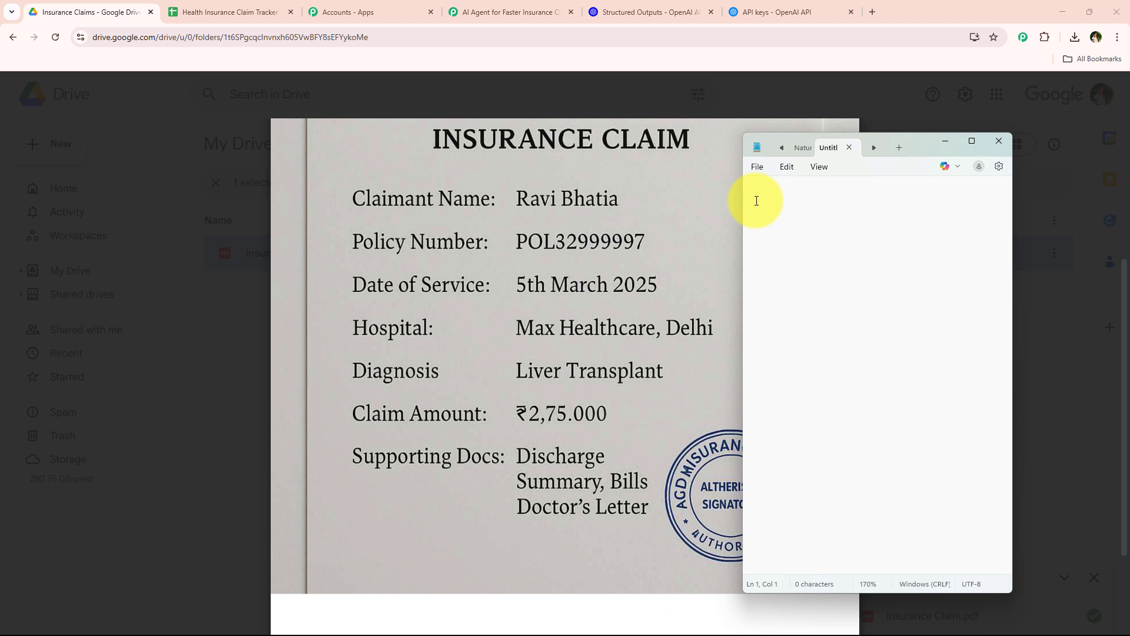
In a blank Notepad document, write the field heading "Claimant Name" with "Type: Short Text" on the line below
{"action": "type", "text": "Claimant Name "}
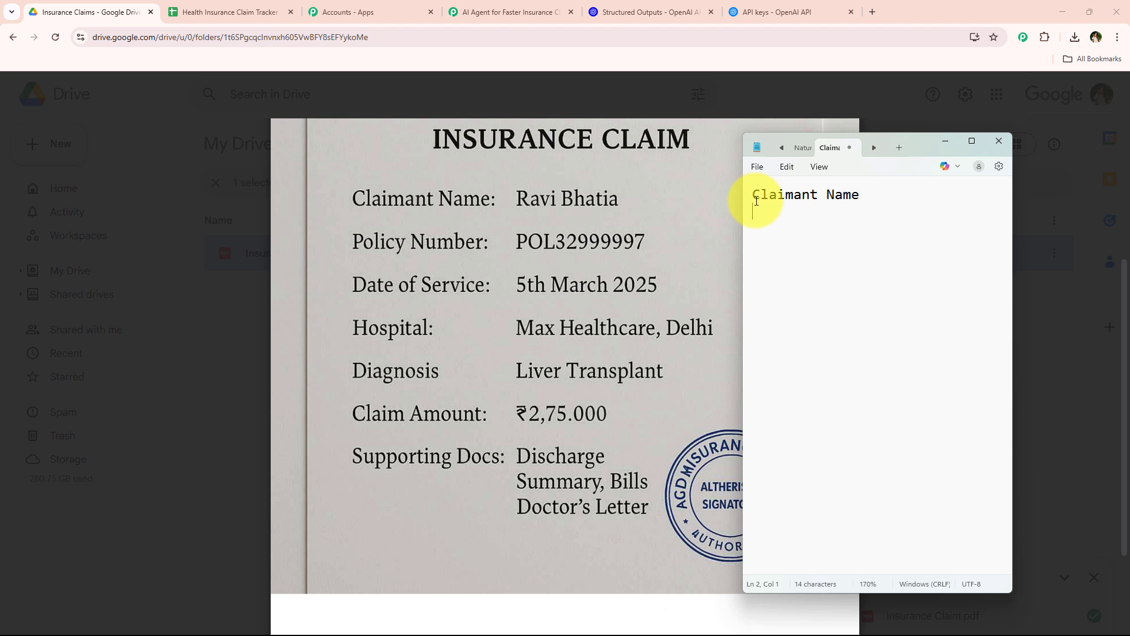
{"action": "type", "text": "Type:Short Text"}
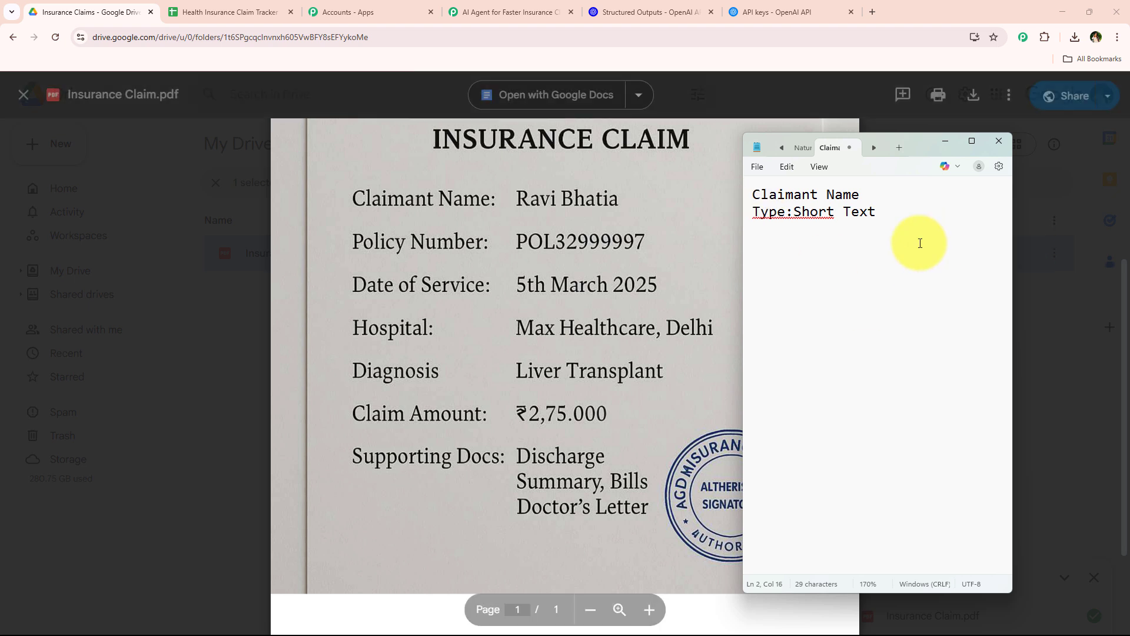
{"action": "left_click", "coordinate": [794, 212]}
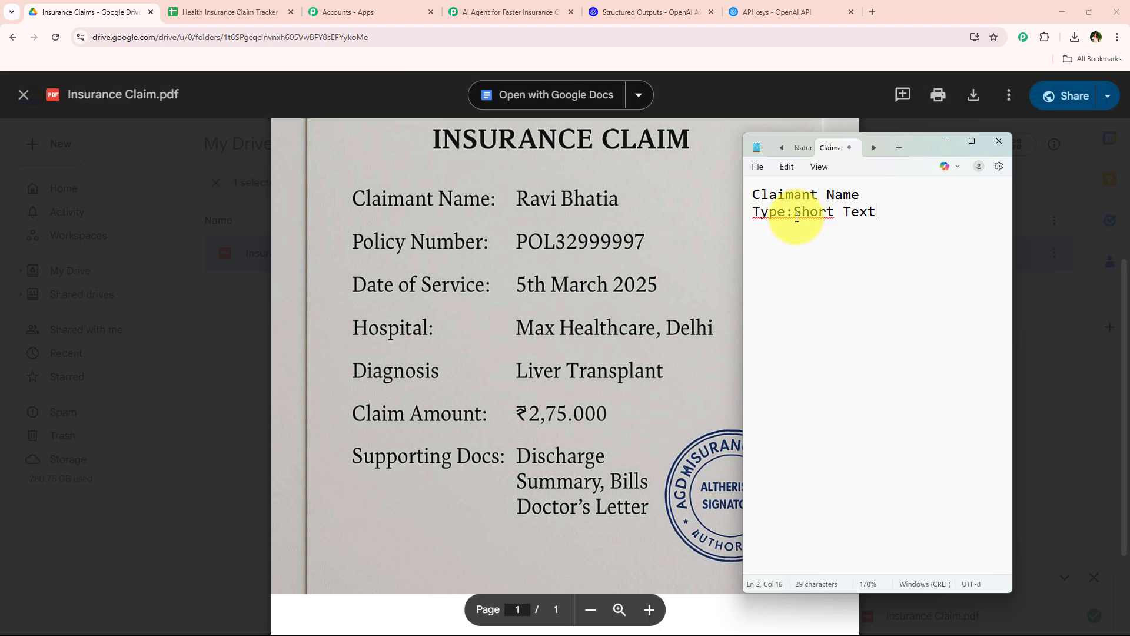
{"action": "left_click", "coordinate": [895, 217]}
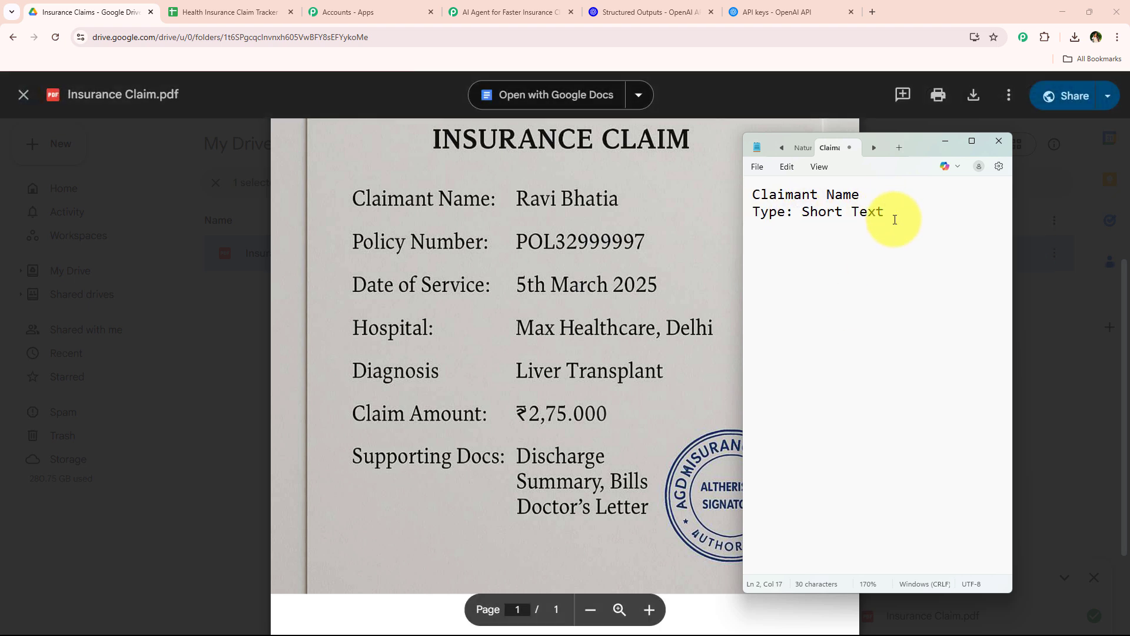
Add the description "Extract and provide the full name of the claimant from the claim document." under the Claimant Name field type
{"action": "key", "text": "Return"}
{"action": "type", "text": "Extract and provide the full name of the claimant from the claim document."}
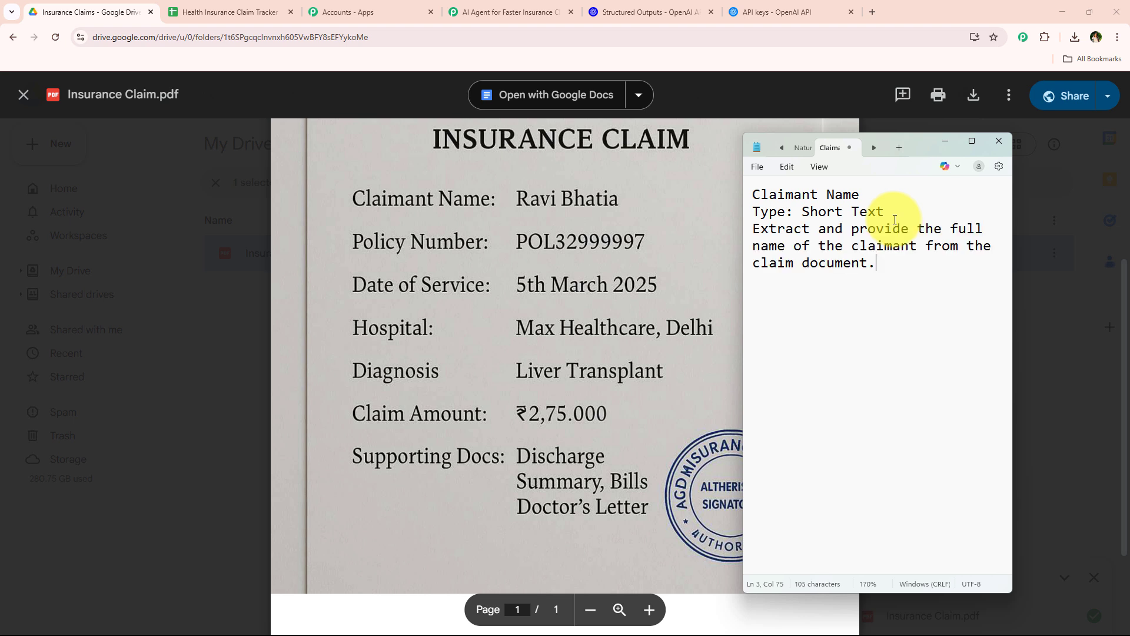
{"action": "left_click", "coordinate": [769, 247]}
{"action": "left_click", "coordinate": [756, 235]}
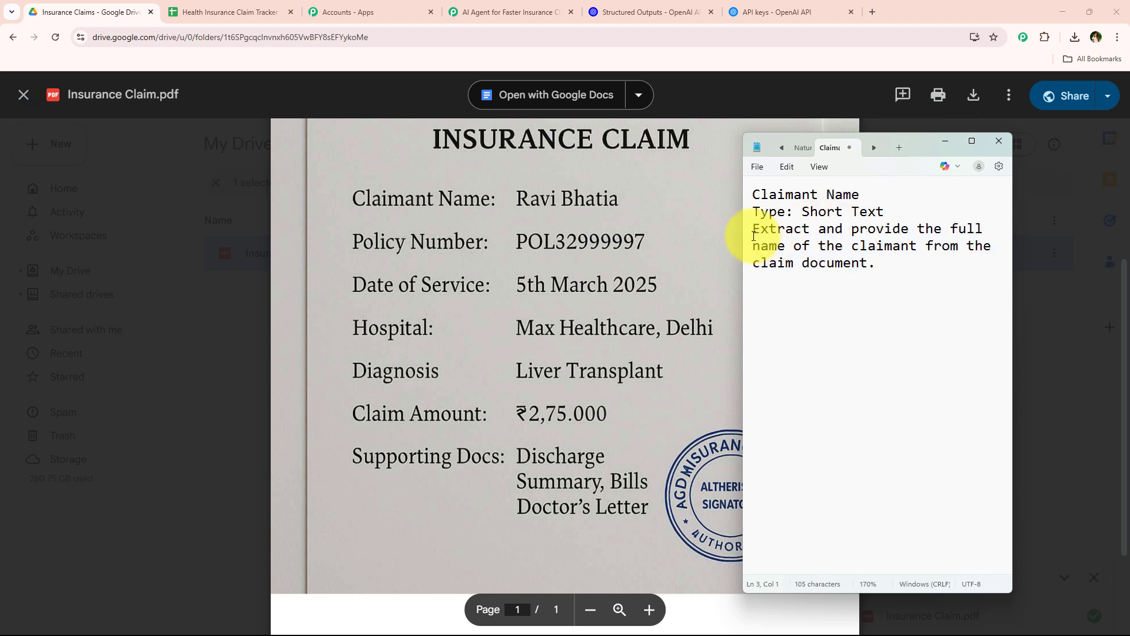
{"action": "left_click", "coordinate": [889, 265]}
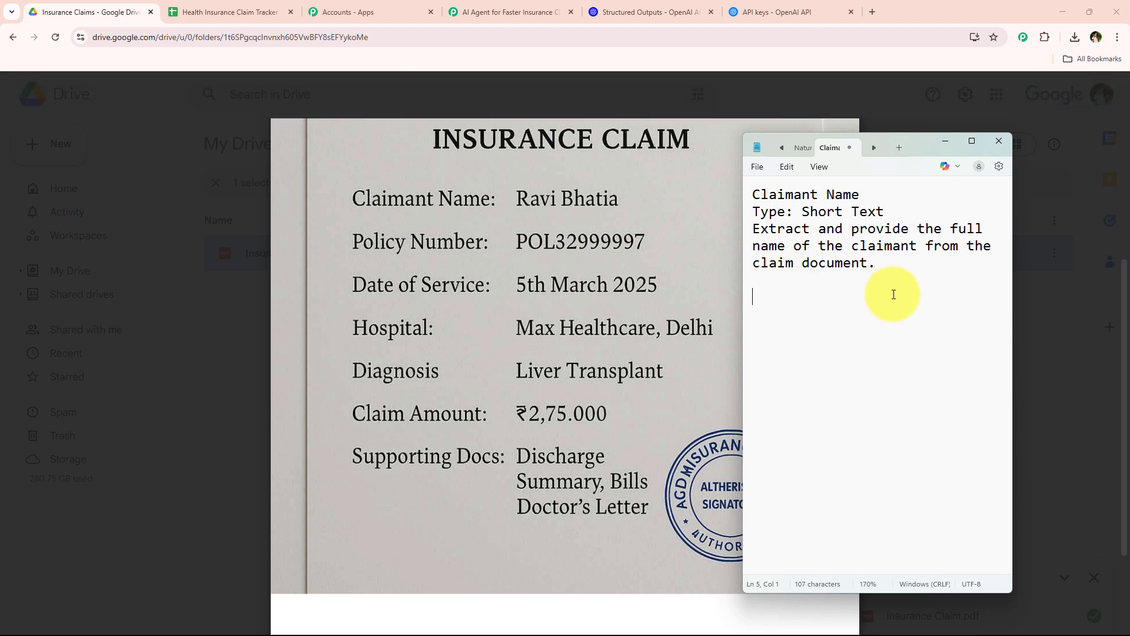
Add a "Policy Number" field with "Type: Number" to the Notepad document, and paste the remaining field definitions through Supporting Documents
{"action": "type", "text": "Policy Number"}
{"action": "key", "text": "Return"}
{"action": "type", "text": "T"}
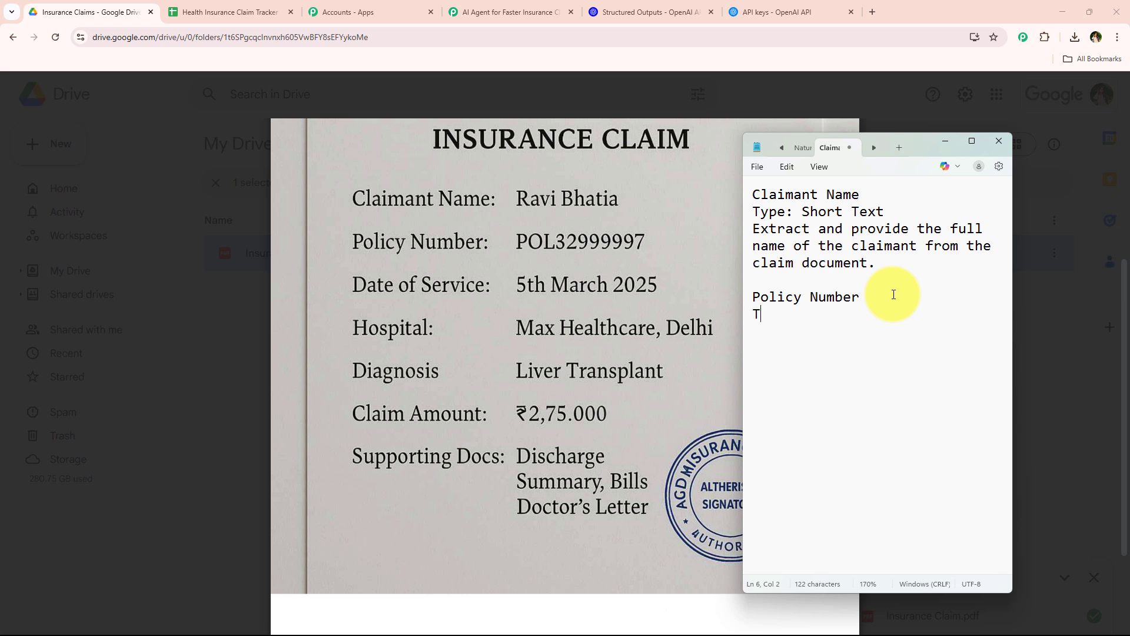
{"action": "type", "text": "ype: Number"}
{"action": "key", "text": "ctrl+v"}
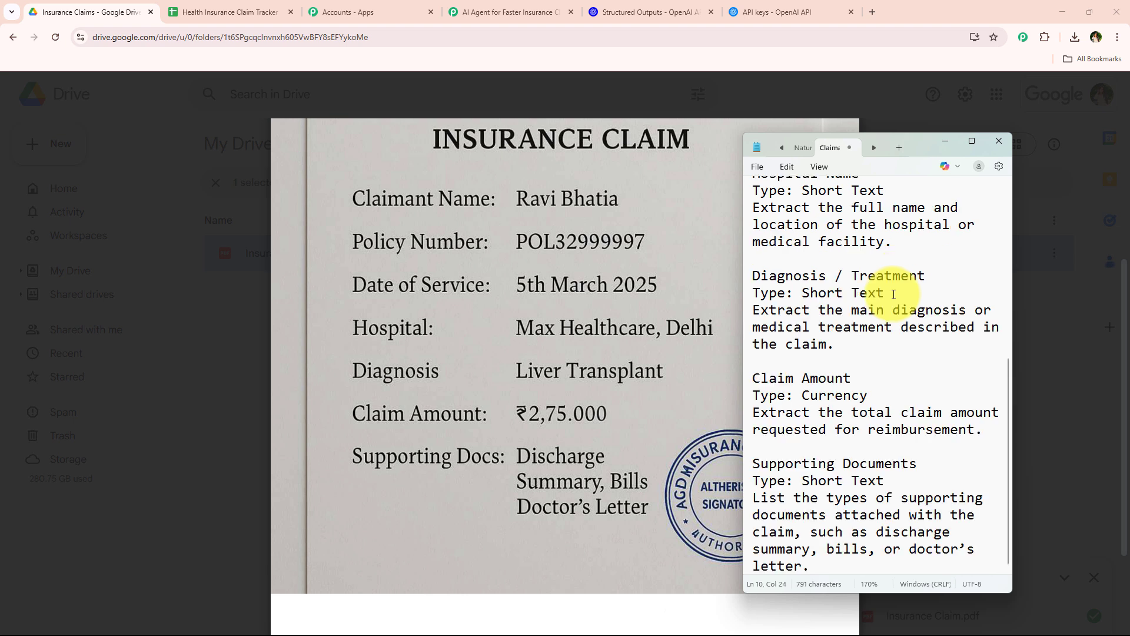
Copy all the field definitions from Notepad into the schema generator on the OpenAI Structured Outputs page and create the schema
{"action": "left_click", "coordinate": [810, 395]}
{"action": "key", "text": "ctrl+a"}
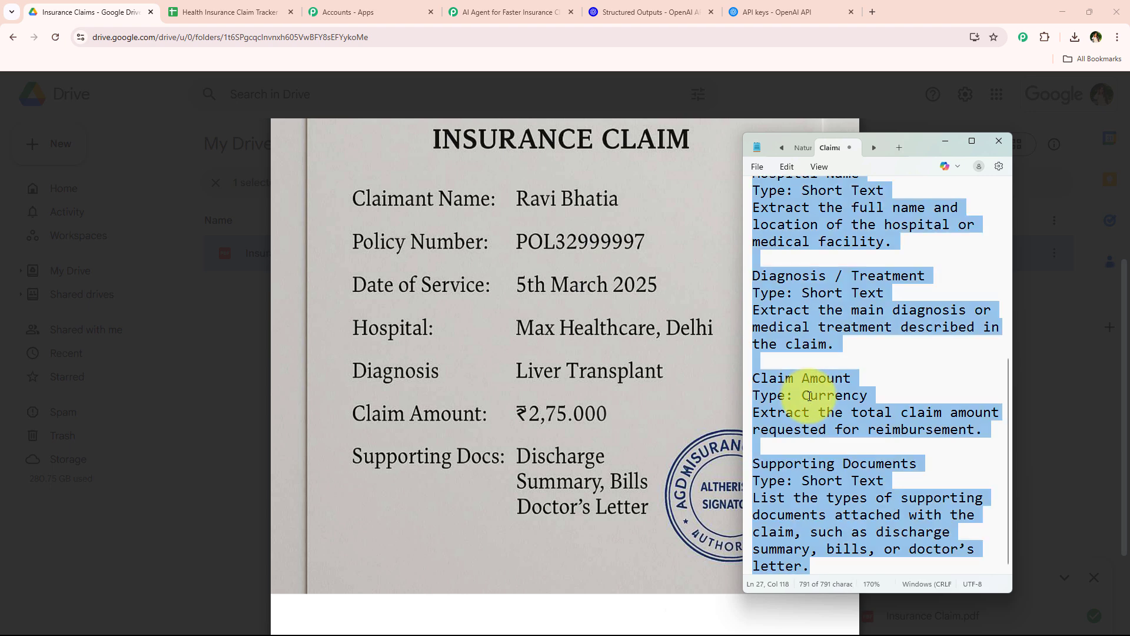
{"action": "right_click", "coordinate": [810, 395]}
{"action": "left_click", "coordinate": [848, 162]}
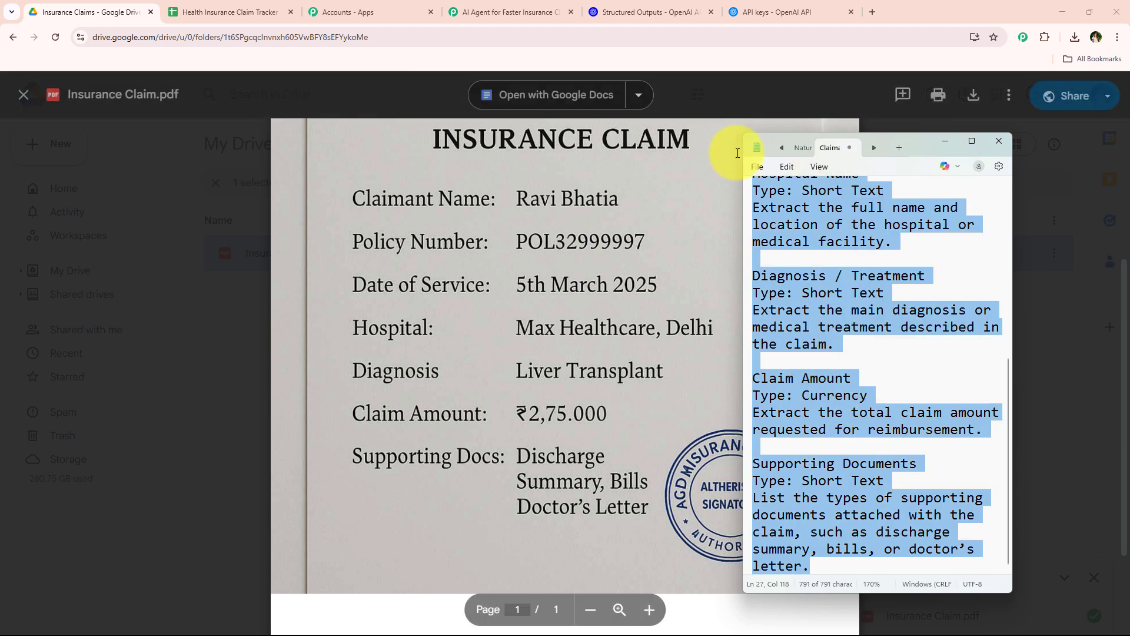
{"action": "left_click", "coordinate": [677, 12]}
{"action": "right_click", "coordinate": [455, 315]}
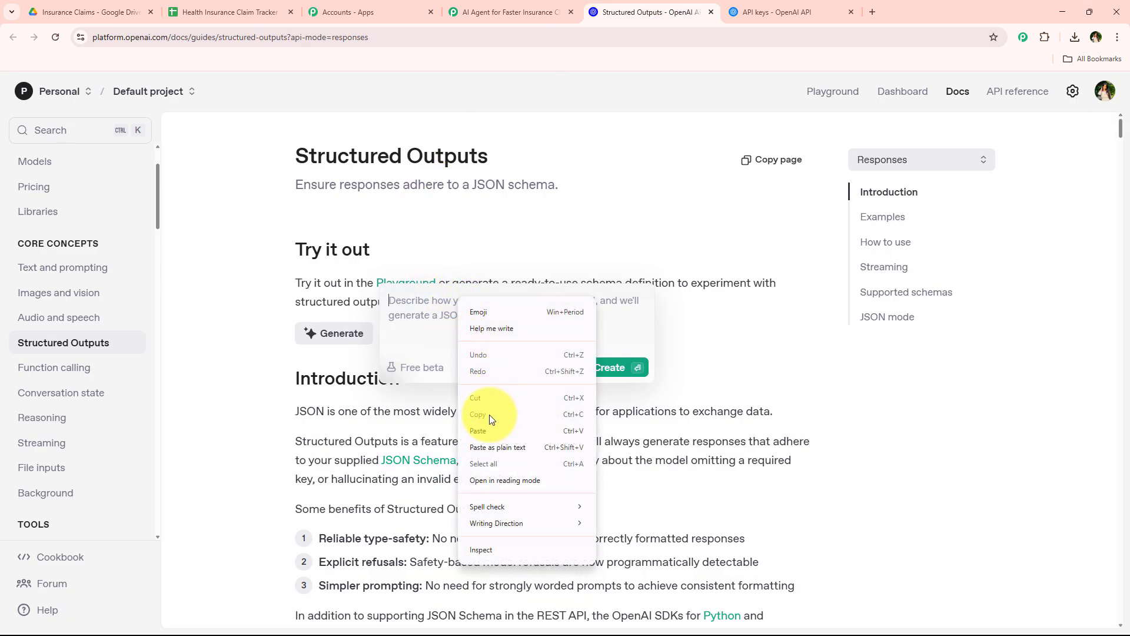
{"action": "left_click", "coordinate": [478, 430]}
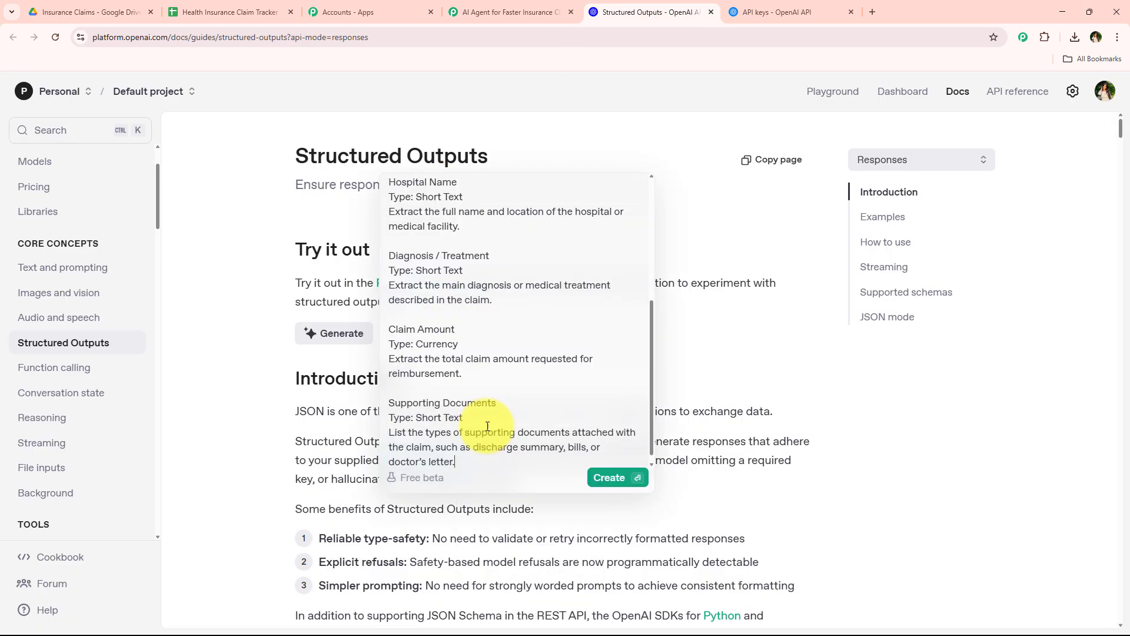
{"action": "left_click", "coordinate": [607, 478]}
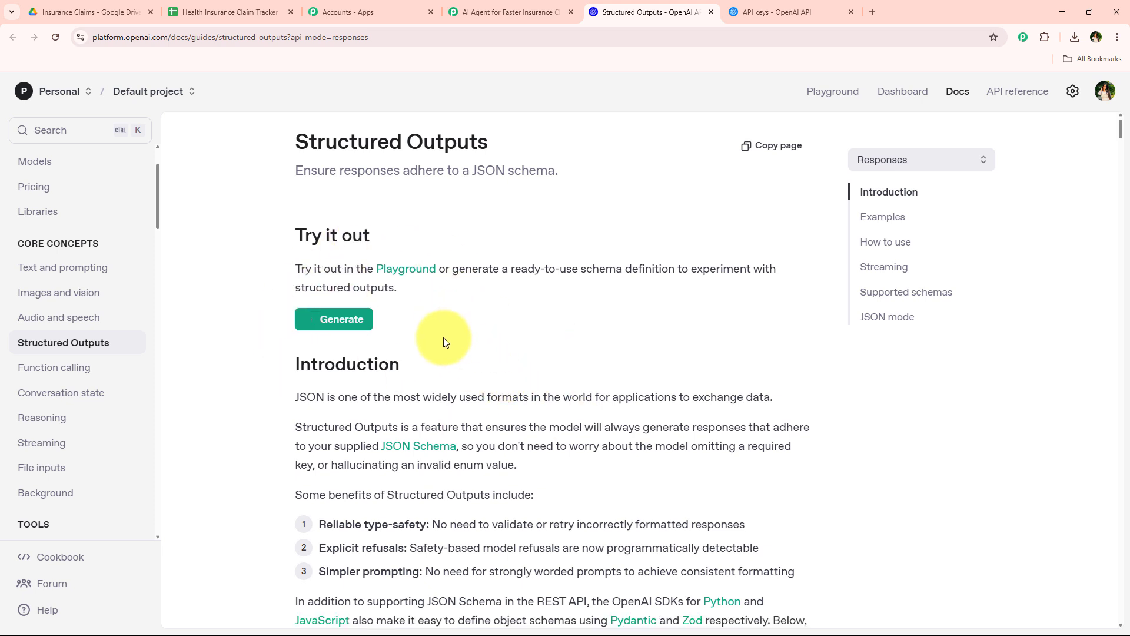
Review the properties and required fields in the generated claim_details JSON schema
{"action": "scroll", "coordinate": [443, 337], "scroll_direction": "down", "scroll_amount": 1}
{"action": "scroll", "coordinate": [442, 353], "scroll_direction": "up", "scroll_amount": 1}
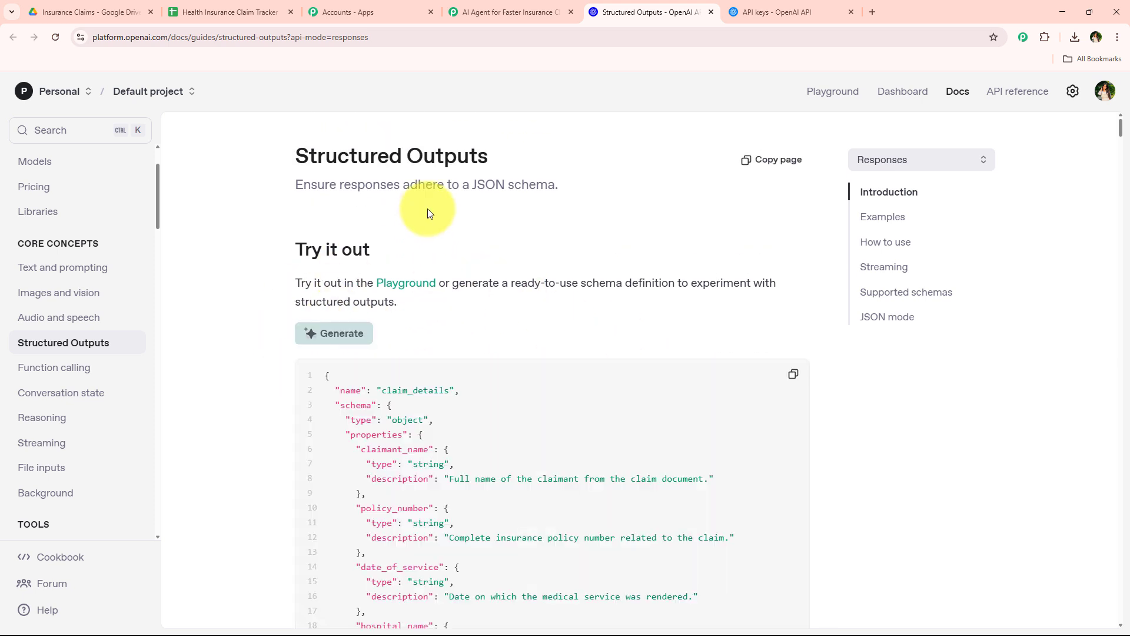
{"action": "scroll", "coordinate": [464, 366], "scroll_direction": "down", "scroll_amount": 5}
{"action": "scroll", "coordinate": [465, 368], "scroll_direction": "down", "scroll_amount": 4}
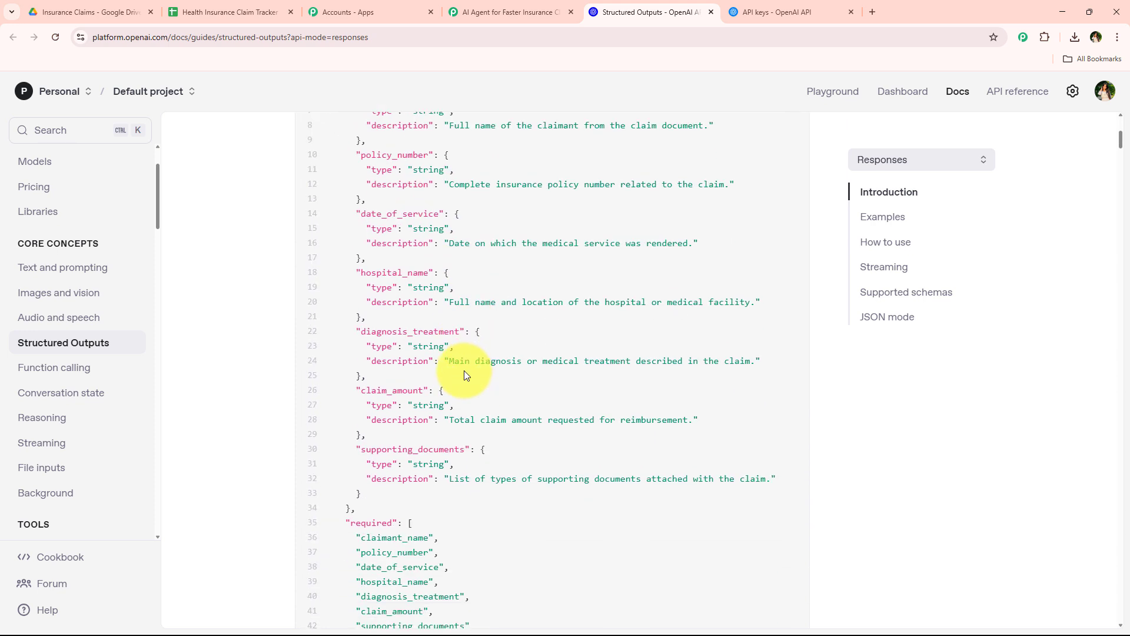
{"action": "scroll", "coordinate": [469, 385], "scroll_direction": "up", "scroll_amount": 4}
{"action": "scroll", "coordinate": [470, 395], "scroll_direction": "up", "scroll_amount": 2}
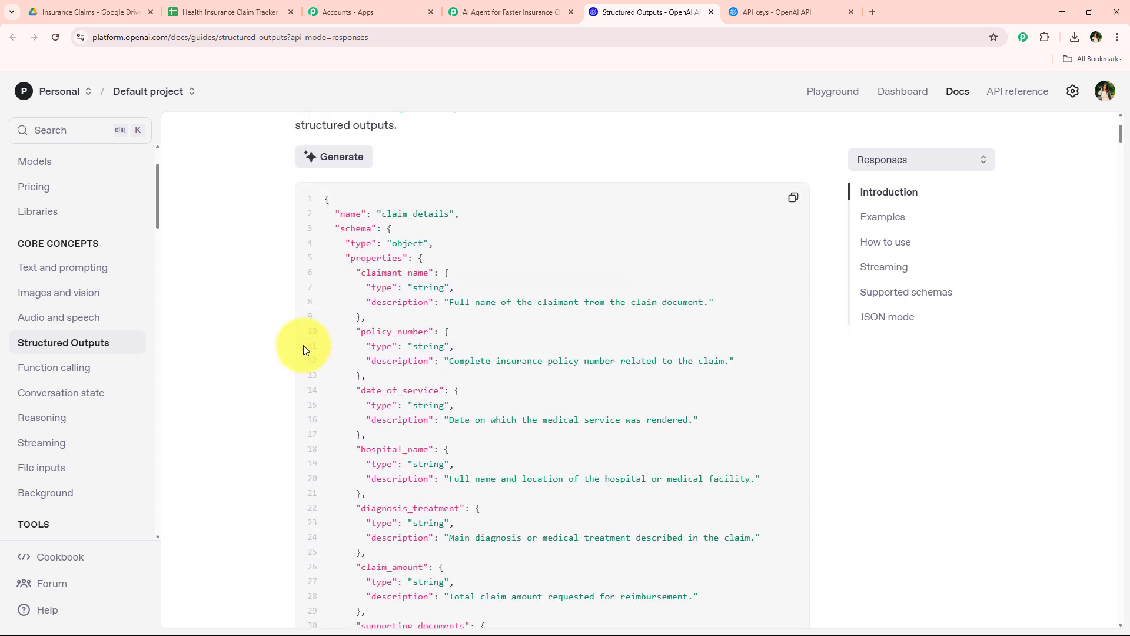
{"action": "scroll", "coordinate": [531, 336], "scroll_direction": "down", "scroll_amount": 2}
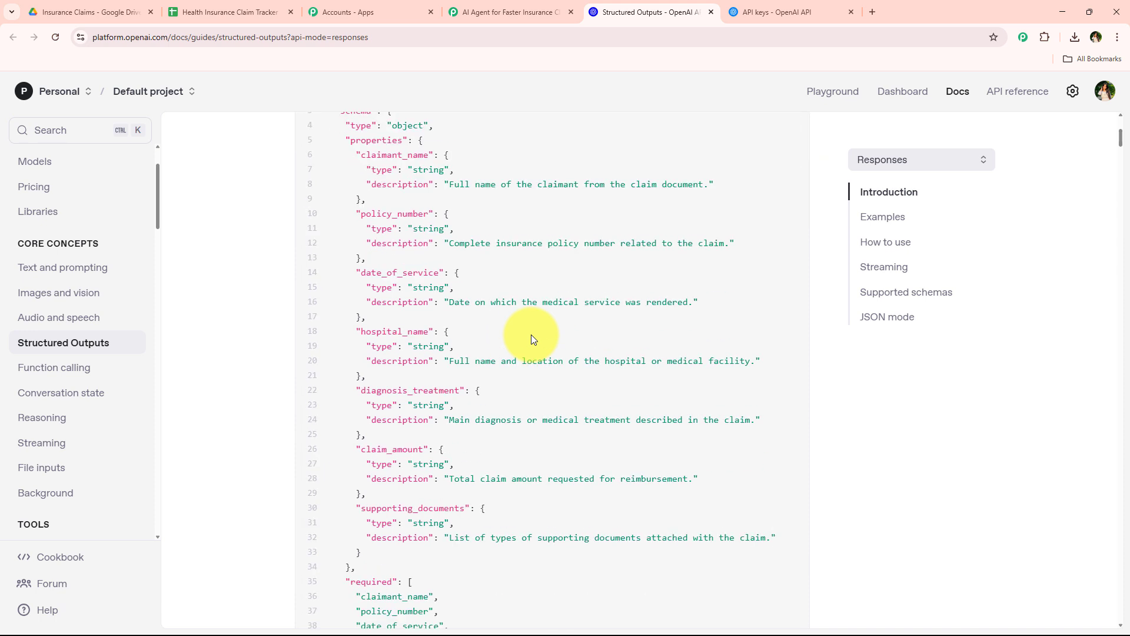
{"action": "scroll", "coordinate": [531, 334], "scroll_direction": "up", "scroll_amount": 4}
Copy the generated schema and paste it into the Structured Output field of the OpenAI action in the Pabbly Connect workflow
{"action": "left_click", "coordinate": [793, 315]}
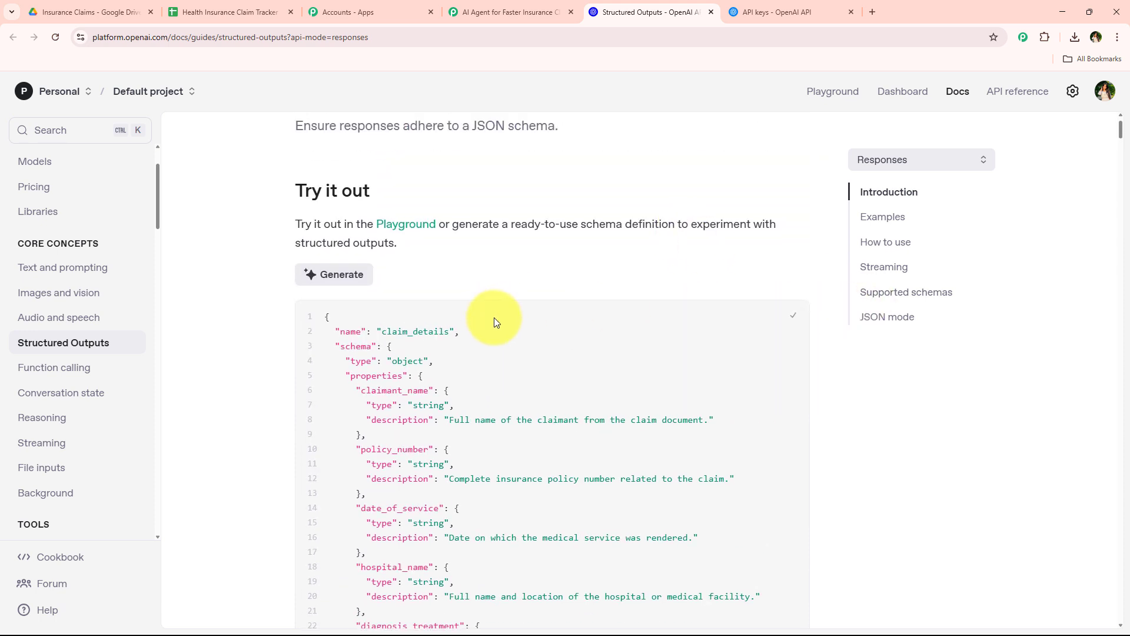
{"action": "left_click", "coordinate": [472, 12]}
{"action": "right_click", "coordinate": [342, 184]}
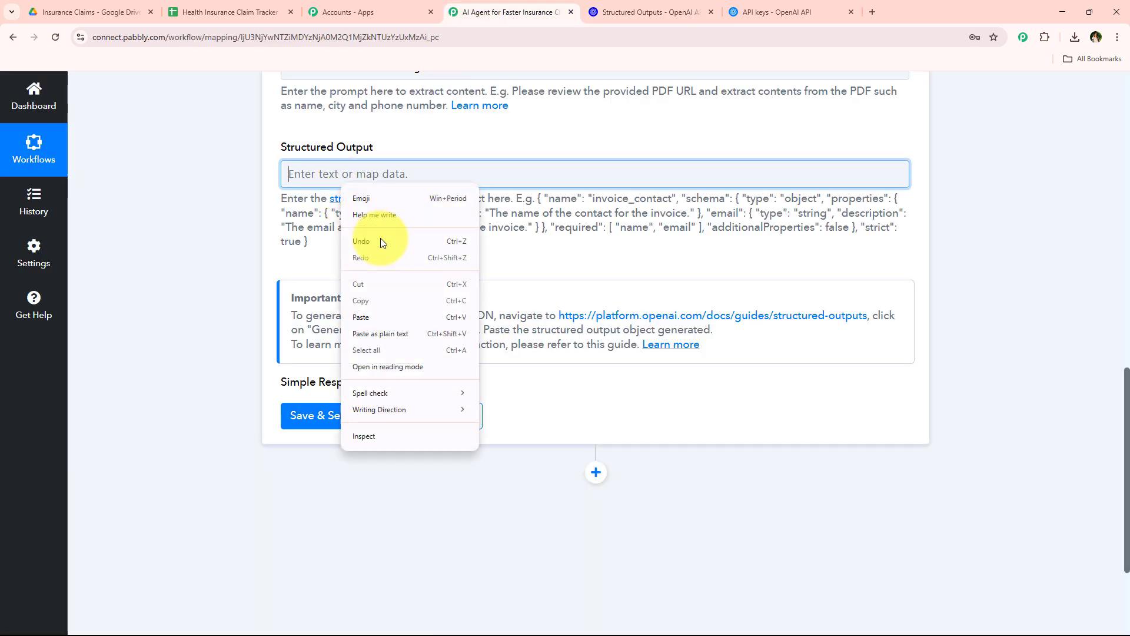
{"action": "left_click", "coordinate": [391, 331]}
{"action": "left_click", "coordinate": [397, 173]}
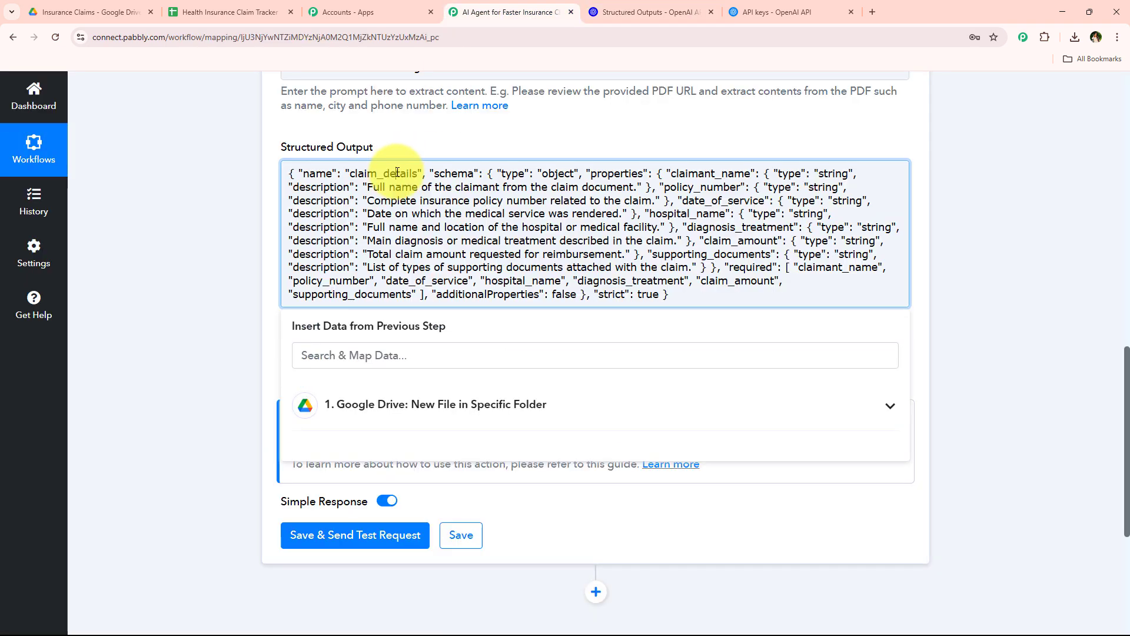
{"action": "double_click", "coordinate": [397, 173]}
{"action": "left_click", "coordinate": [241, 185]}
{"action": "left_click", "coordinate": [310, 173]}
{"action": "left_click", "coordinate": [252, 190]}
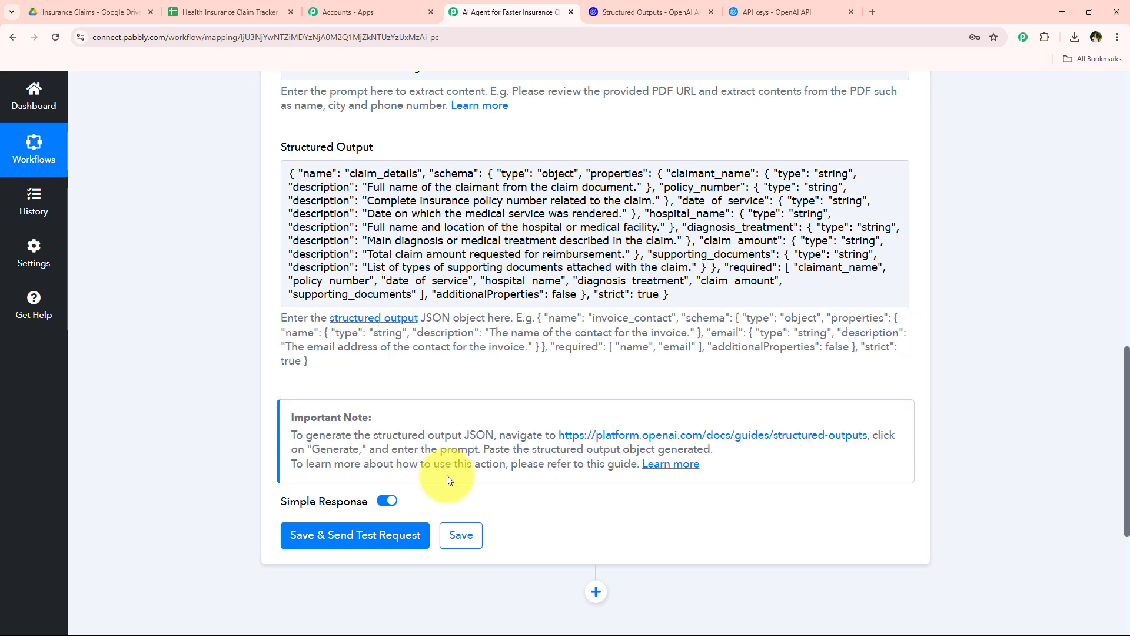
Save the OpenAI Extract Content from PDF/Image action and send a test request
{"action": "scroll", "coordinate": [447, 475], "scroll_direction": "down", "scroll_amount": 5}
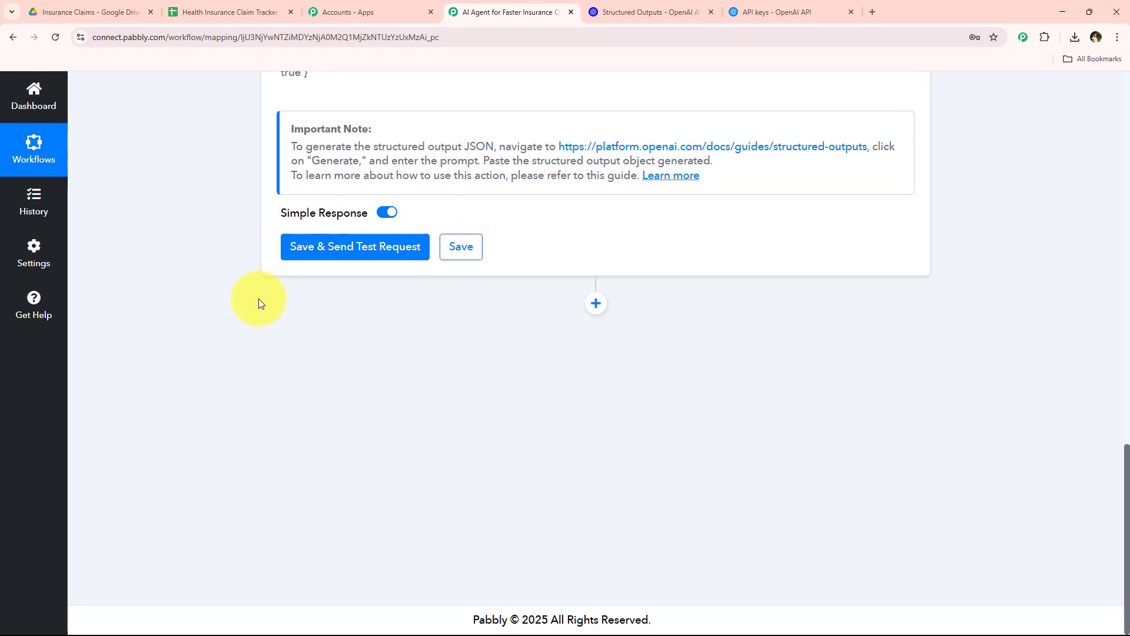
{"action": "left_click", "coordinate": [352, 247]}
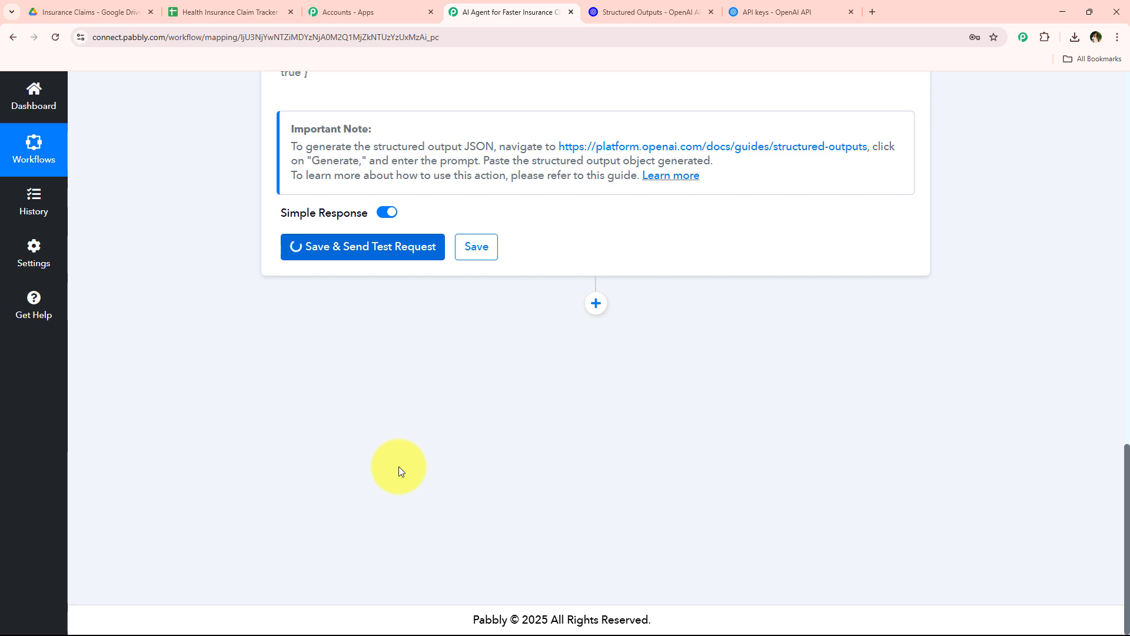
{"action": "scroll", "coordinate": [398, 466], "scroll_direction": "up", "scroll_amount": 5}
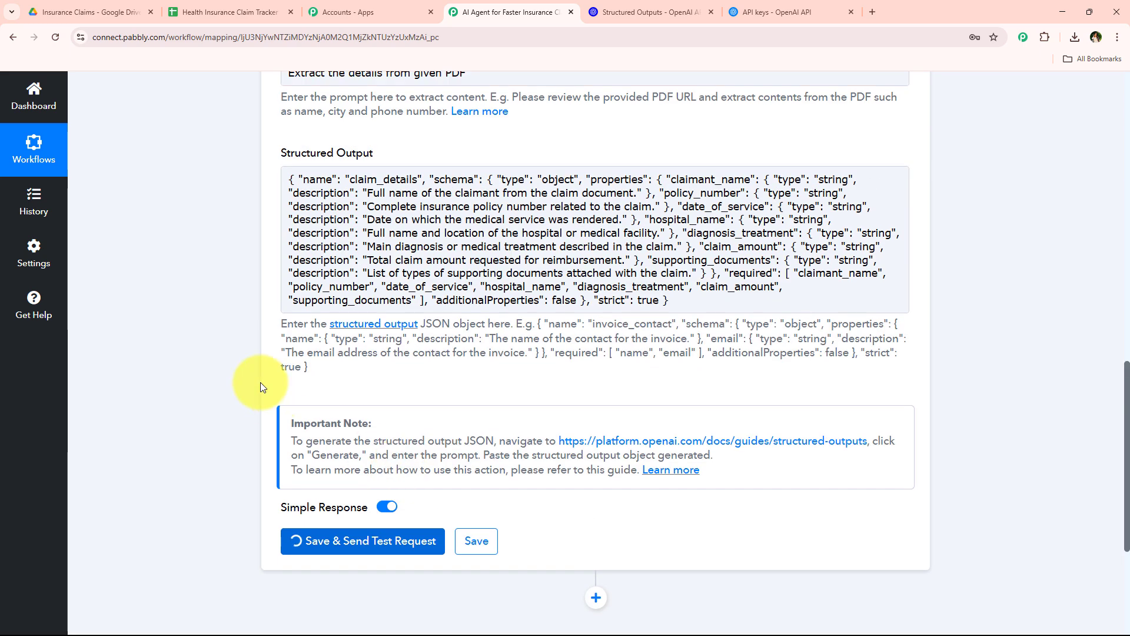
{"action": "scroll", "coordinate": [465, 206], "scroll_direction": "up", "scroll_amount": 3}
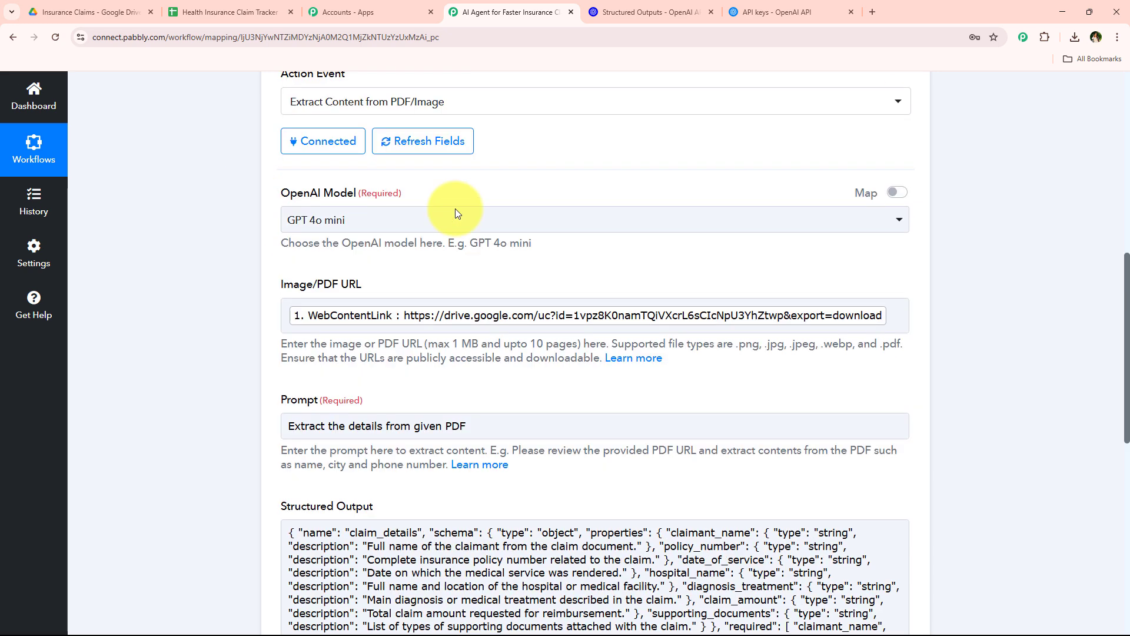
{"action": "scroll", "coordinate": [412, 362], "scroll_direction": "down", "scroll_amount": 11}
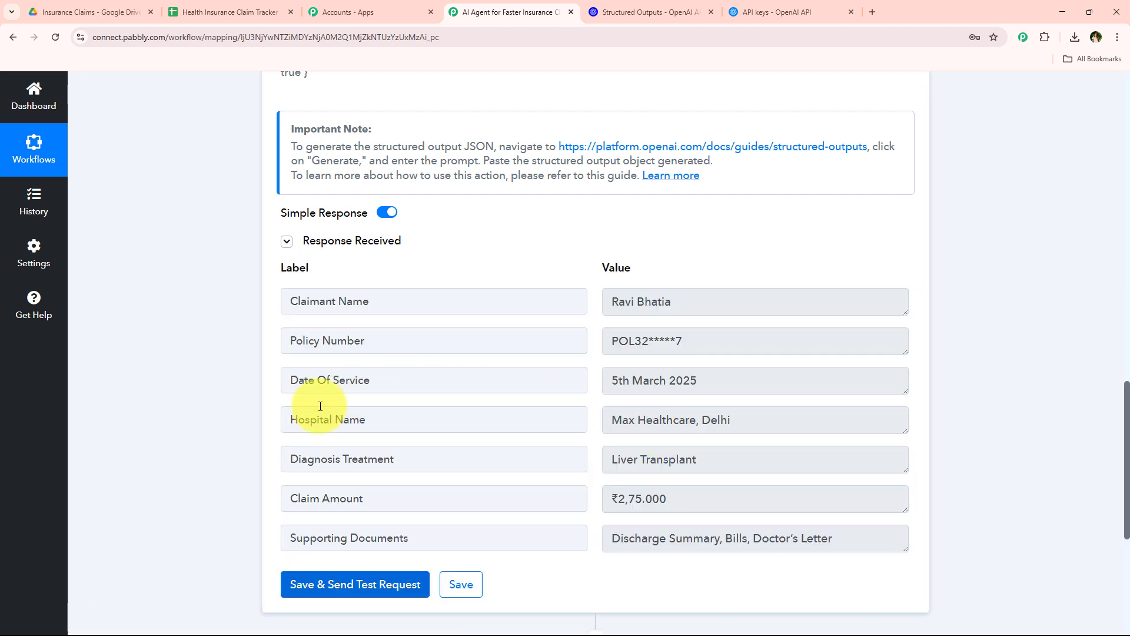
Check each extracted value in the OpenAI response, from Claimant Name to Supporting Documents
{"action": "scroll", "coordinate": [320, 405], "scroll_direction": "down", "scroll_amount": 1}
{"action": "left_click_drag", "start_coordinate": [739, 242], "coordinate": [450, 241]}
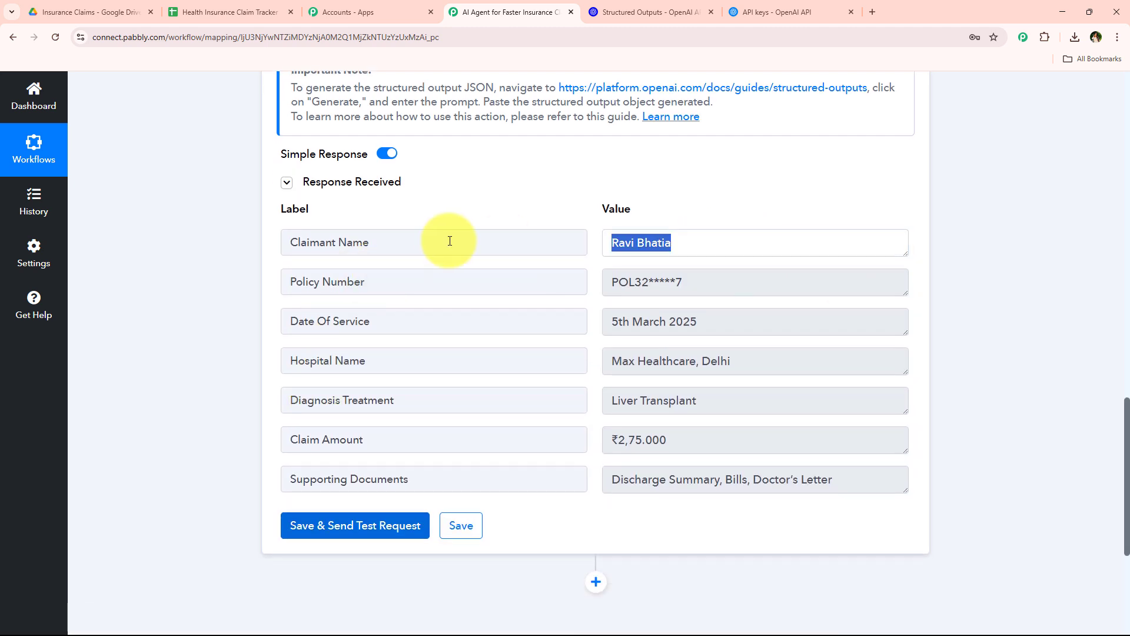
{"action": "left_click", "coordinate": [770, 282]}
{"action": "left_click", "coordinate": [789, 325]}
{"action": "left_click", "coordinate": [798, 370]}
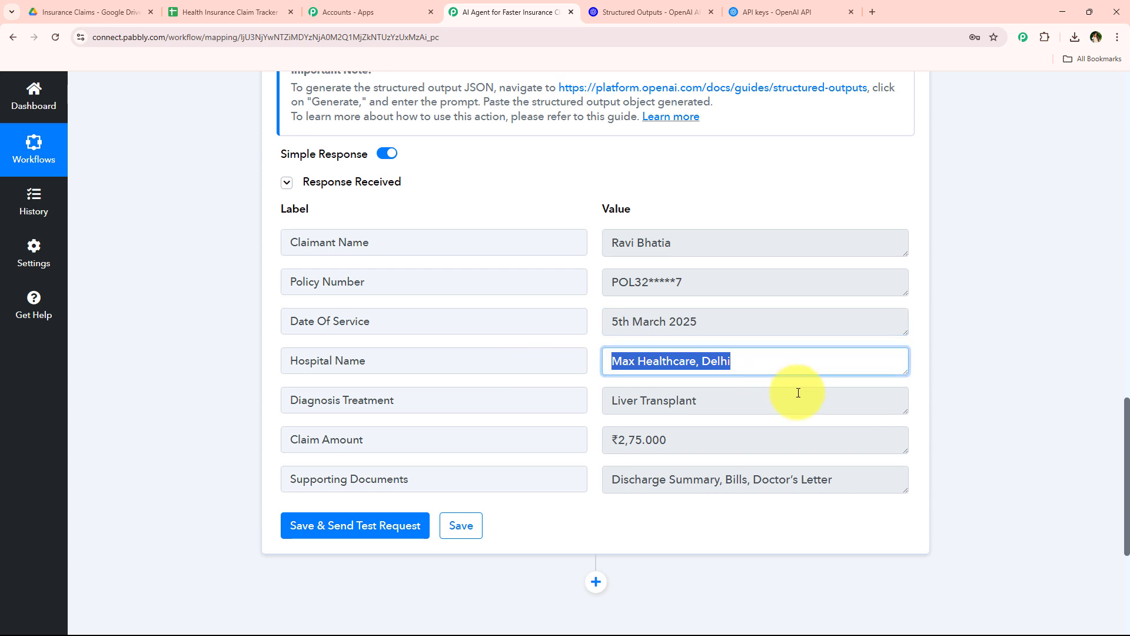
{"action": "left_click", "coordinate": [792, 402]}
{"action": "left_click", "coordinate": [801, 441]}
{"action": "left_click_drag", "start_coordinate": [854, 480], "coordinate": [450, 484]}
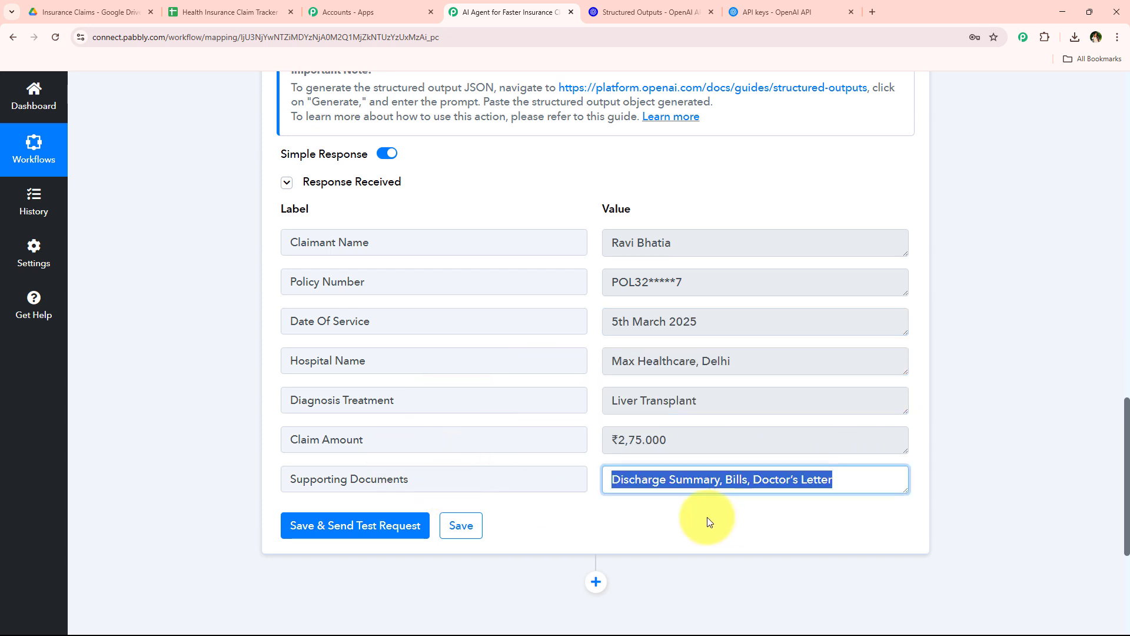
Add a new action after the OpenAI step and choose Google Sheets as its app
{"action": "scroll", "coordinate": [710, 522], "scroll_direction": "down", "scroll_amount": 1}
{"action": "mouse_move", "coordinate": [907, 436]}
{"action": "left_mouse_down"}
{"action": "mouse_move", "coordinate": [904, 446]}
{"action": "mouse_move", "coordinate": [902, 431]}
{"action": "left_mouse_up"}
{"action": "left_click", "coordinate": [592, 528]}
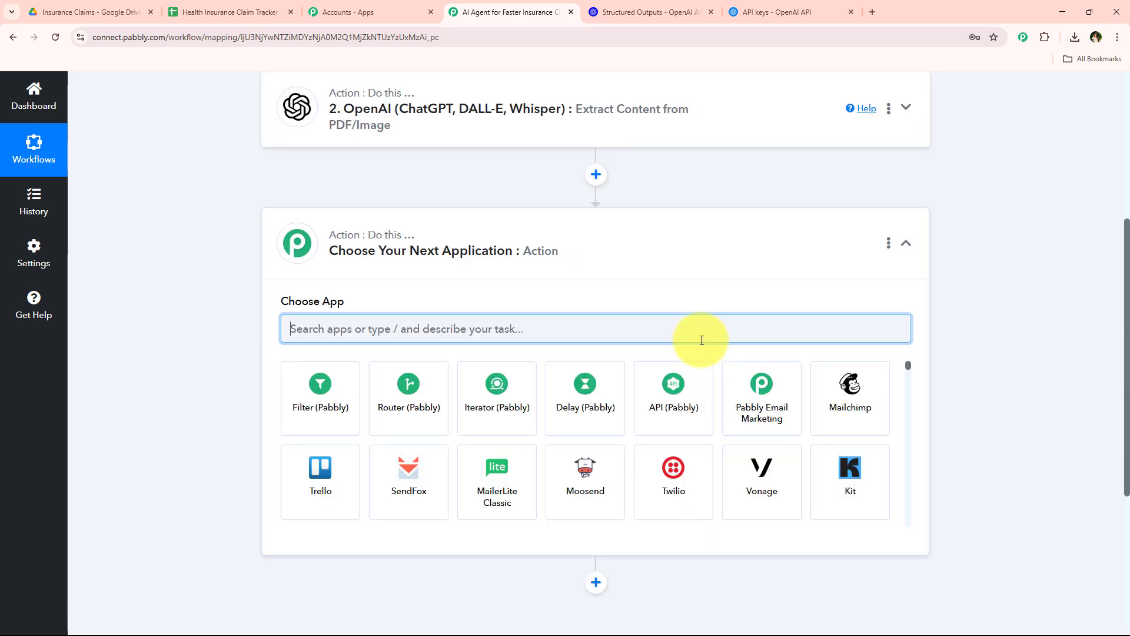
{"action": "type", "text": "sheets"}
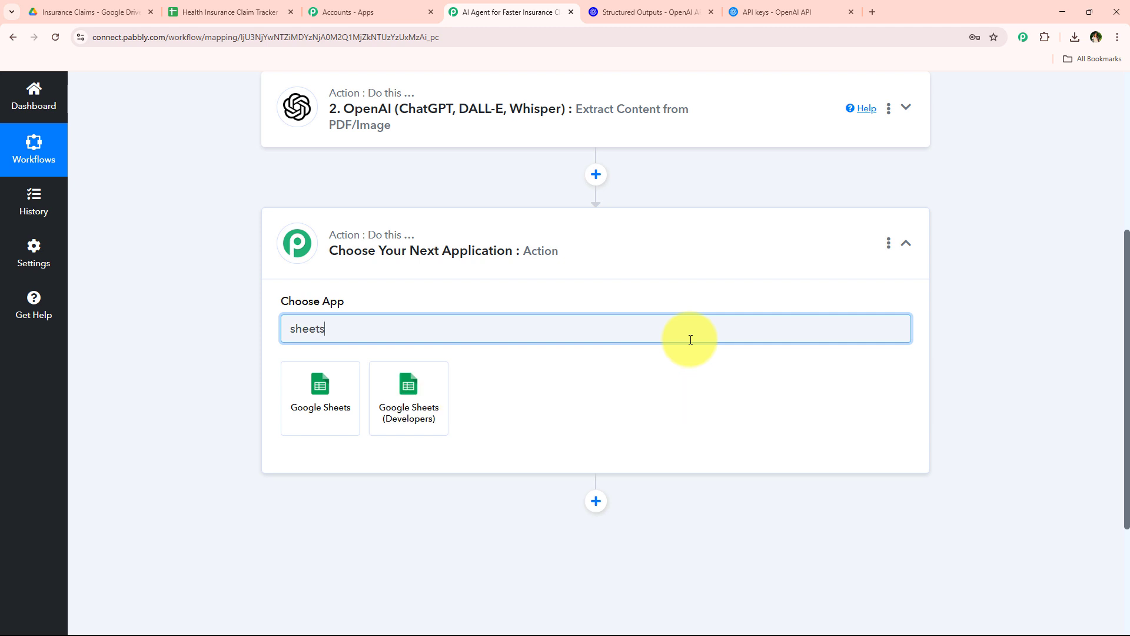
{"action": "left_click", "coordinate": [349, 370]}
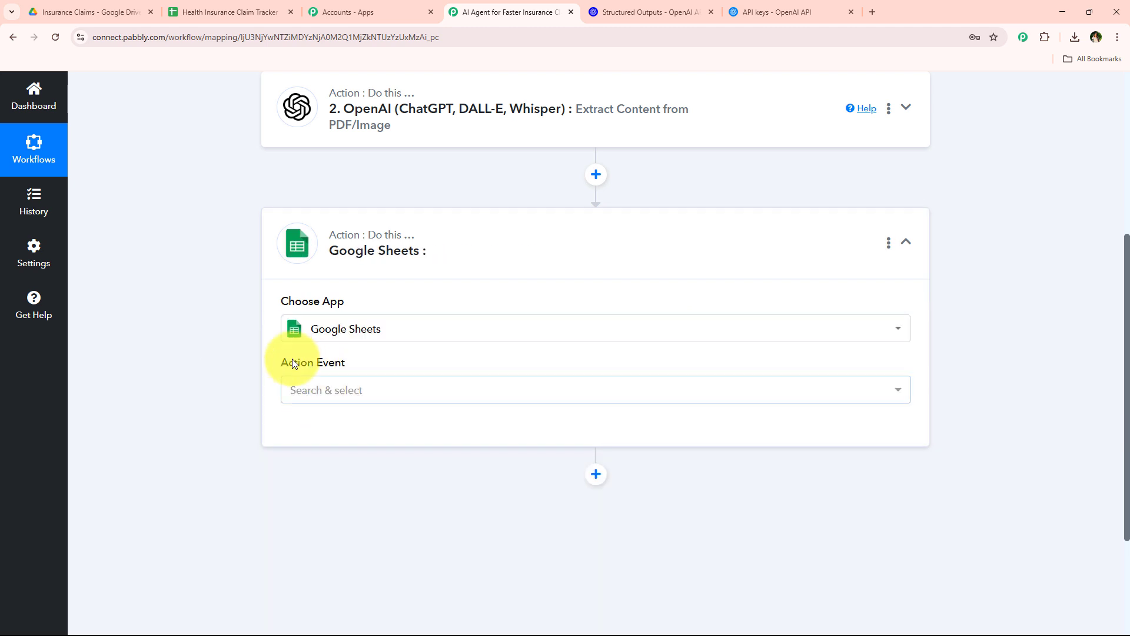
Set the Google Sheets action event to Add New Row and open its connection setup with Add New Connection selected
{"action": "left_click_drag", "start_coordinate": [292, 358], "coordinate": [376, 356]}
{"action": "left_click", "coordinate": [405, 399]}
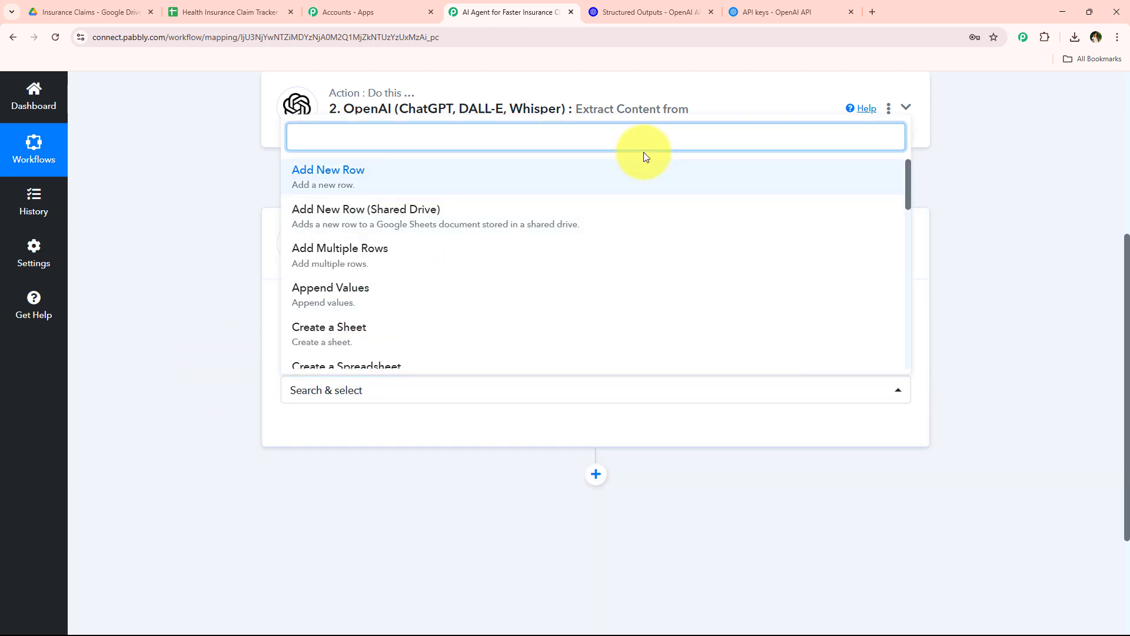
{"action": "left_click", "coordinate": [646, 177]}
{"action": "left_click", "coordinate": [345, 425]}
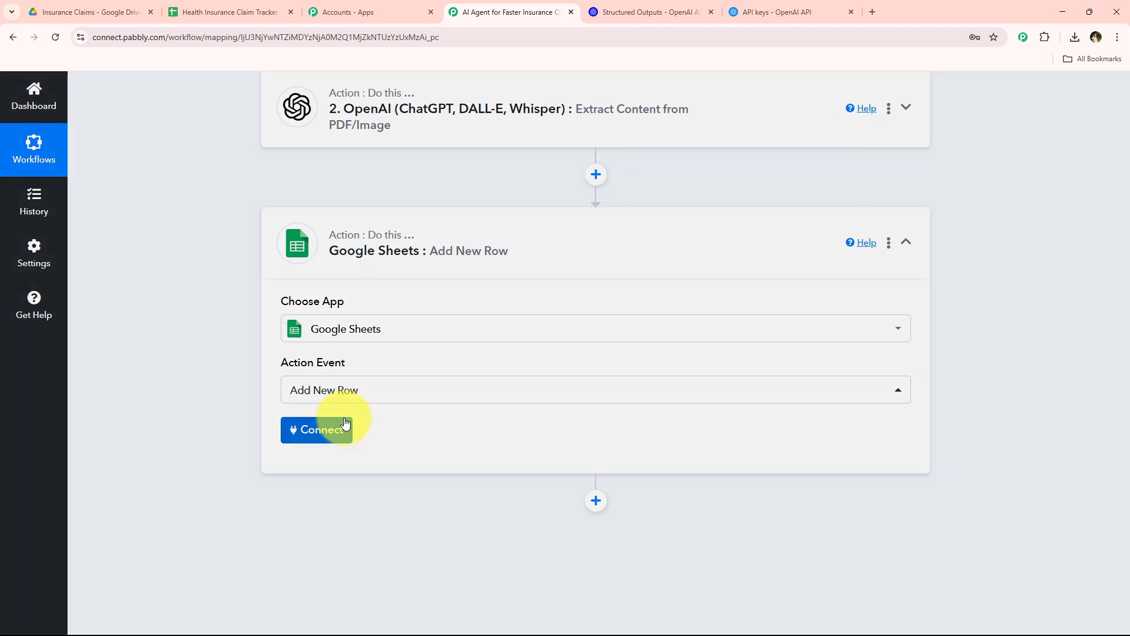
{"action": "left_click", "coordinate": [586, 213]}
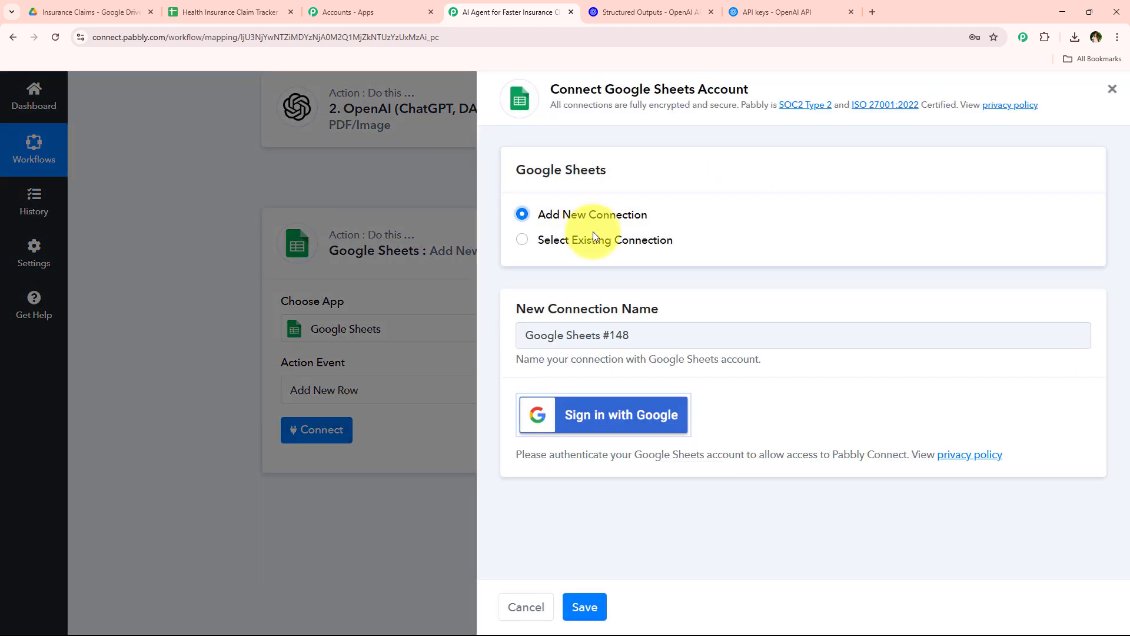
{"action": "left_click", "coordinate": [592, 238]}
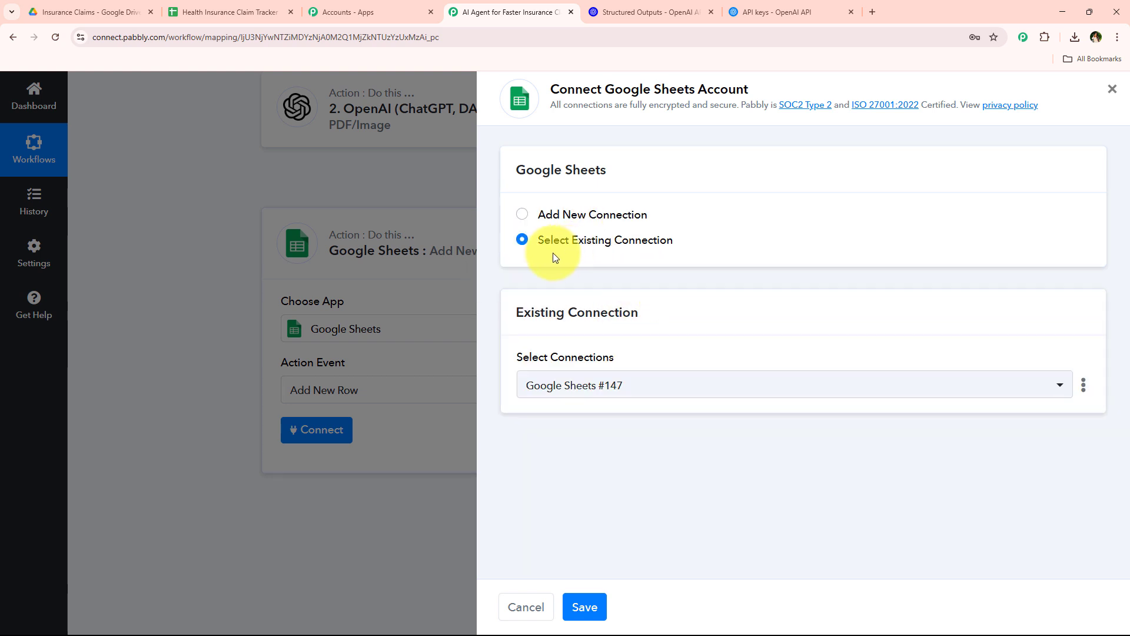
{"action": "left_click_drag", "start_coordinate": [538, 243], "coordinate": [655, 249]}
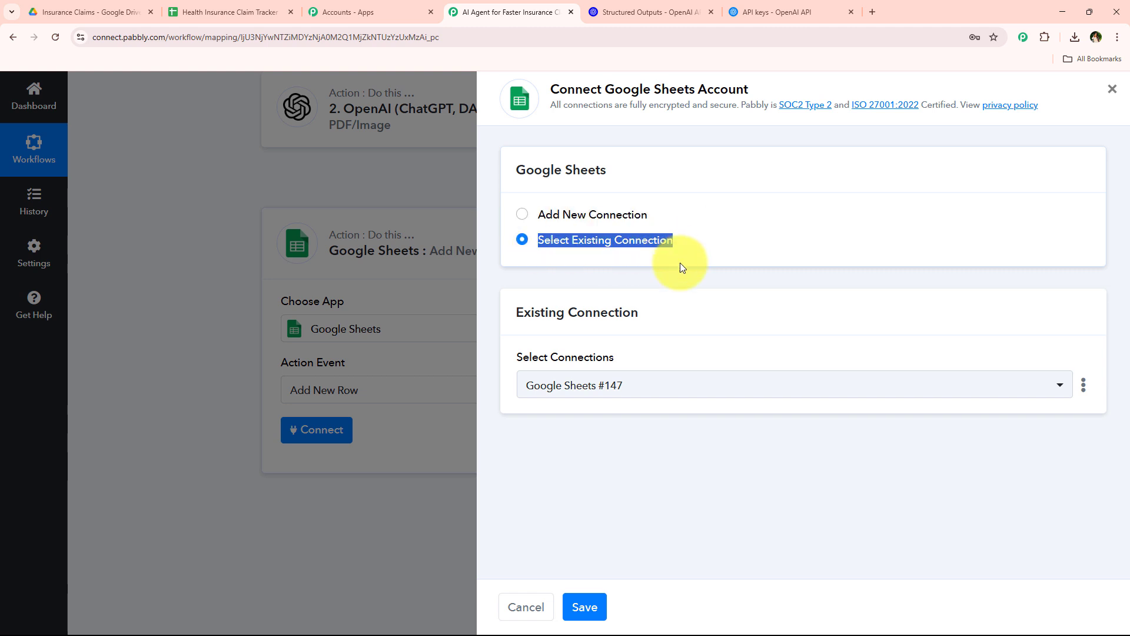
{"action": "left_click", "coordinate": [629, 343]}
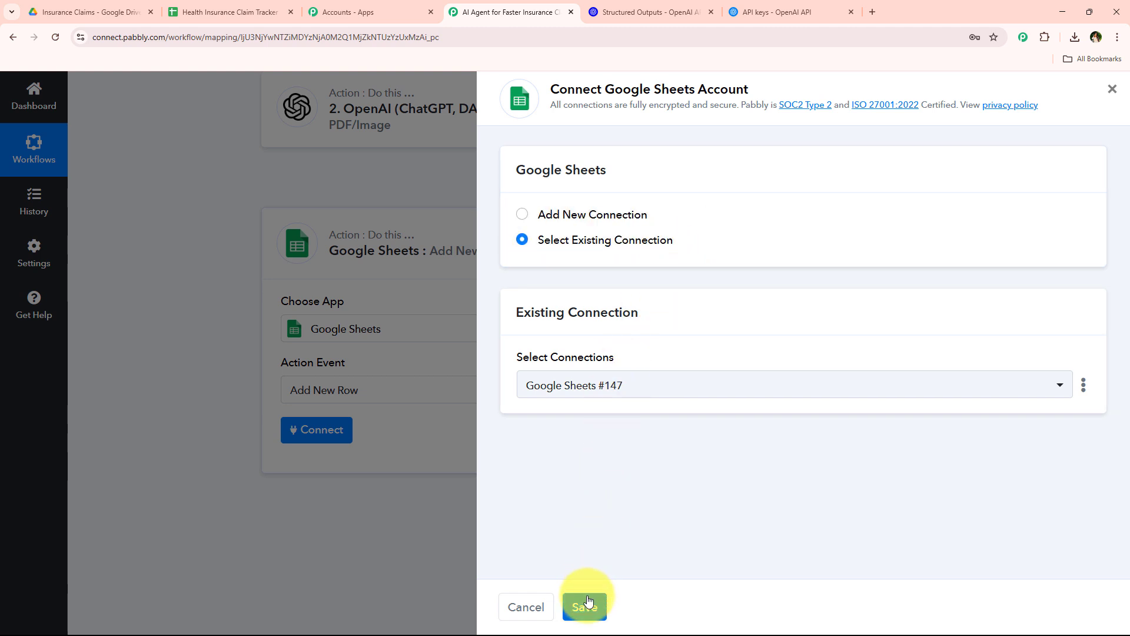
Add a new Google Sheets connection by signing in with the Google account and allowing Pabbly Connect Sheets access
{"action": "left_click", "coordinate": [612, 214]}
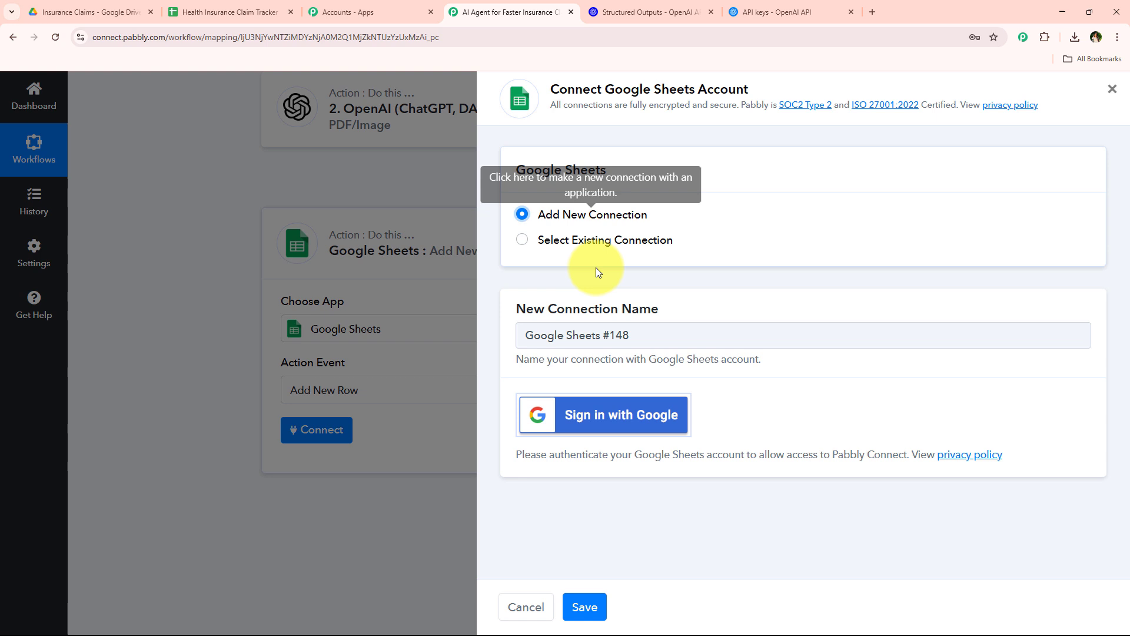
{"action": "left_click", "coordinate": [684, 436]}
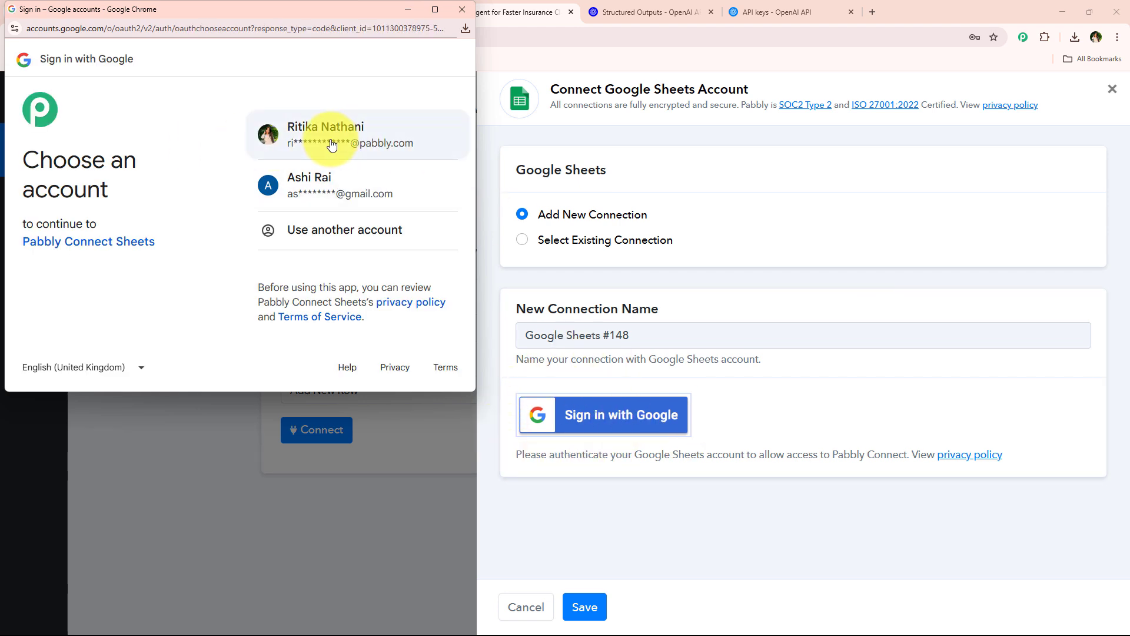
{"action": "left_click", "coordinate": [406, 139]}
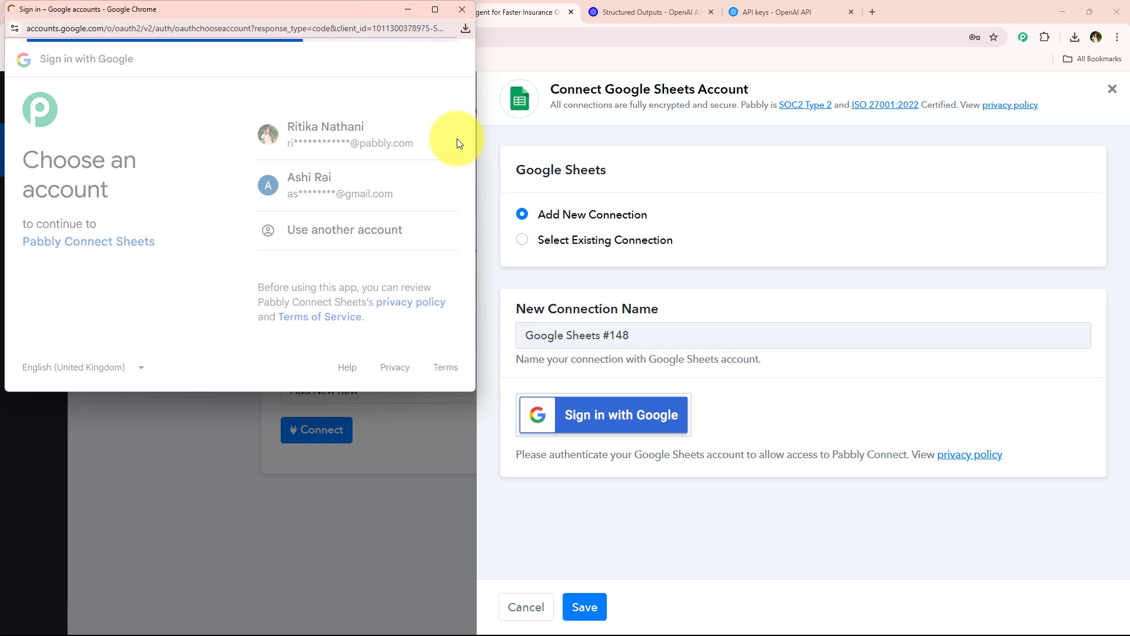
{"action": "scroll", "coordinate": [405, 242], "scroll_direction": "down", "scroll_amount": 3}
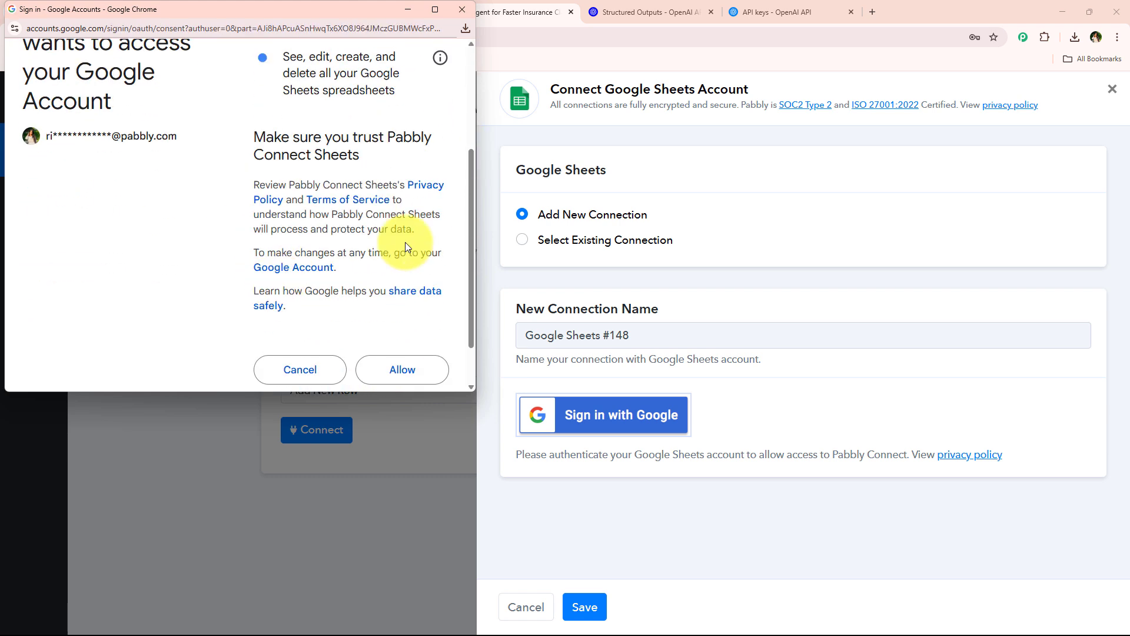
{"action": "left_click", "coordinate": [431, 363]}
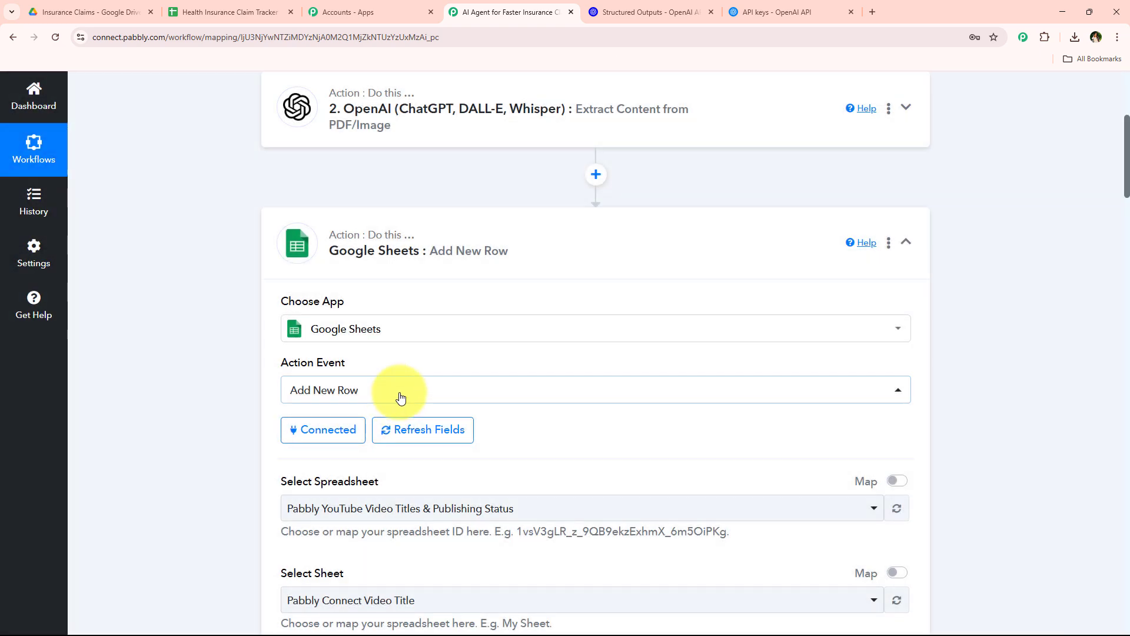
Choose Health Insurance Claim Tracker as the spreadsheet and Sheet1 as the sheet for the new row
{"action": "scroll", "coordinate": [396, 392], "scroll_direction": "down", "scroll_amount": 4}
{"action": "scroll", "coordinate": [274, 304], "scroll_direction": "down", "scroll_amount": 1}
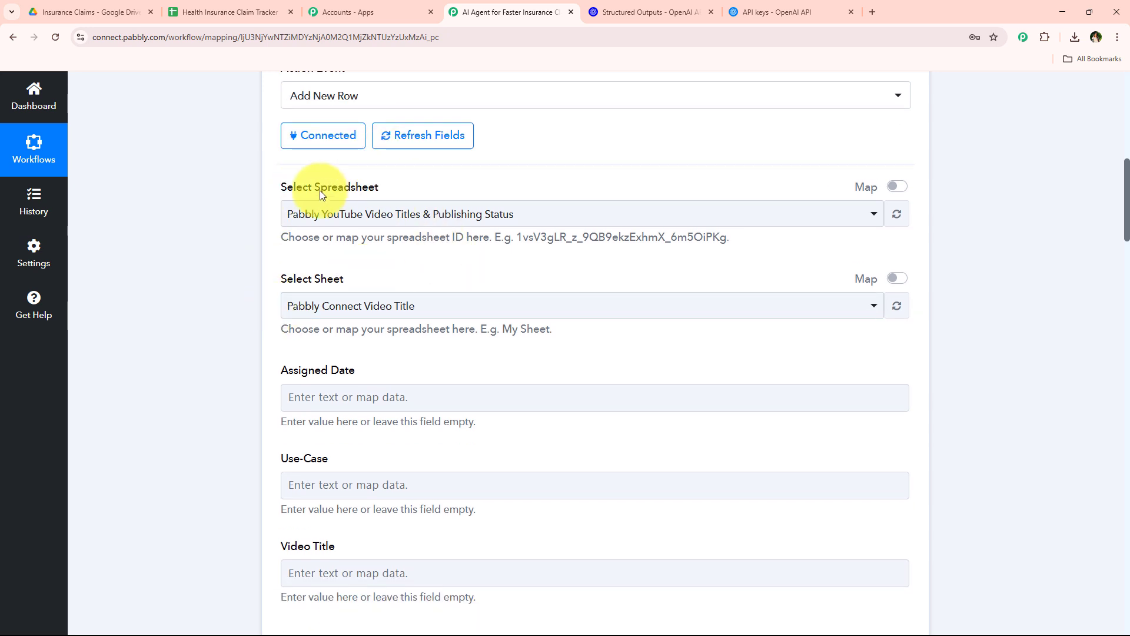
{"action": "left_click", "coordinate": [504, 214]}
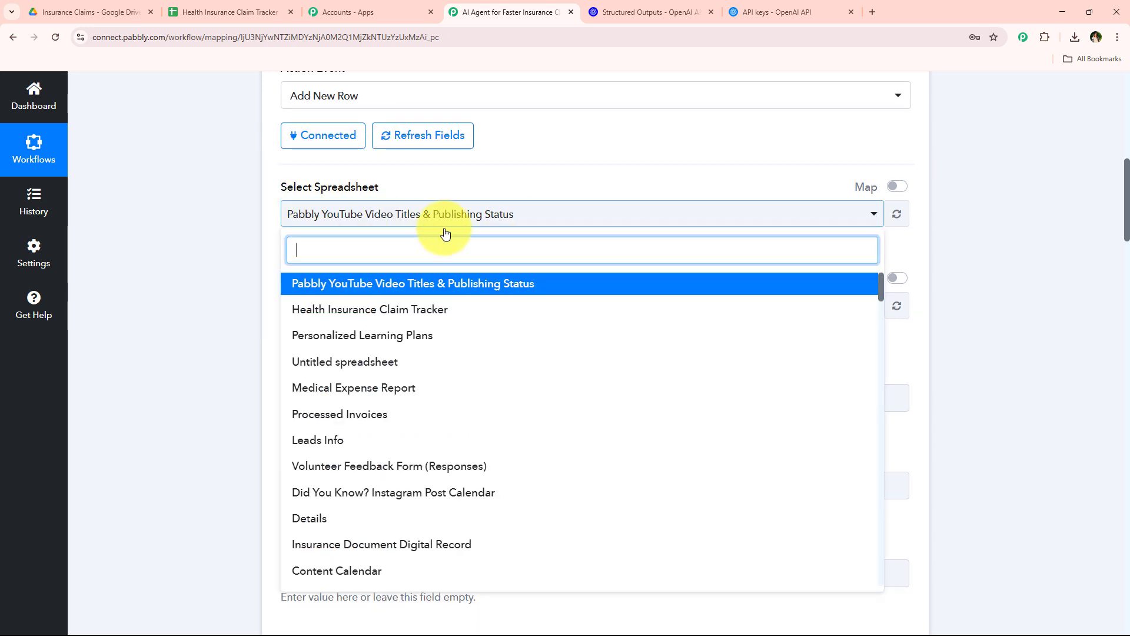
{"action": "left_click", "coordinate": [475, 312]}
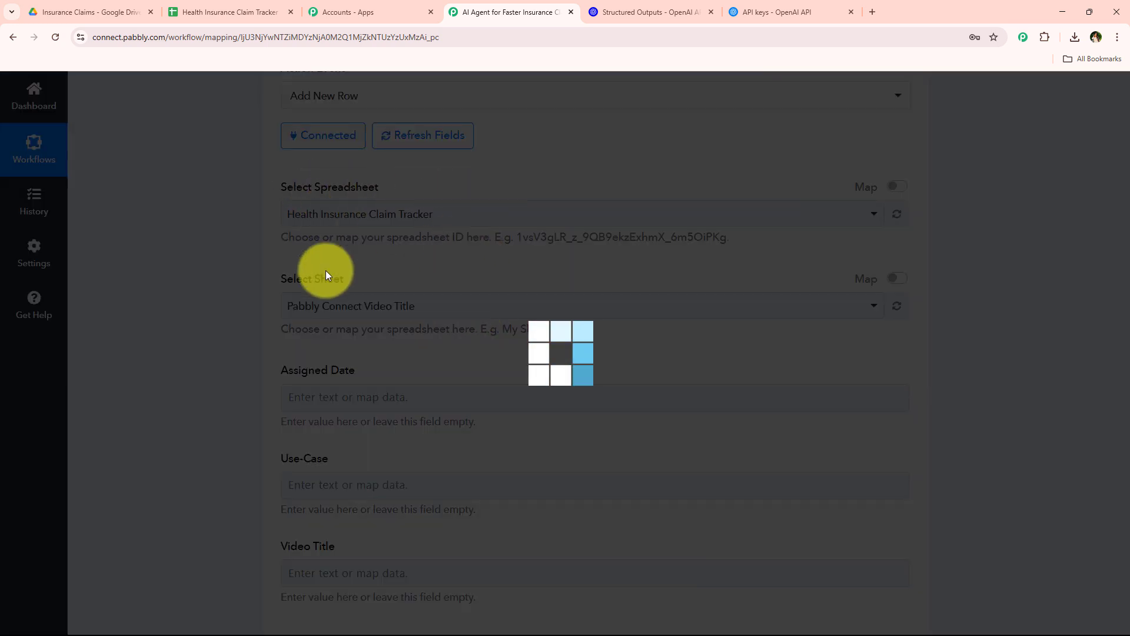
{"action": "left_click", "coordinate": [229, 12]}
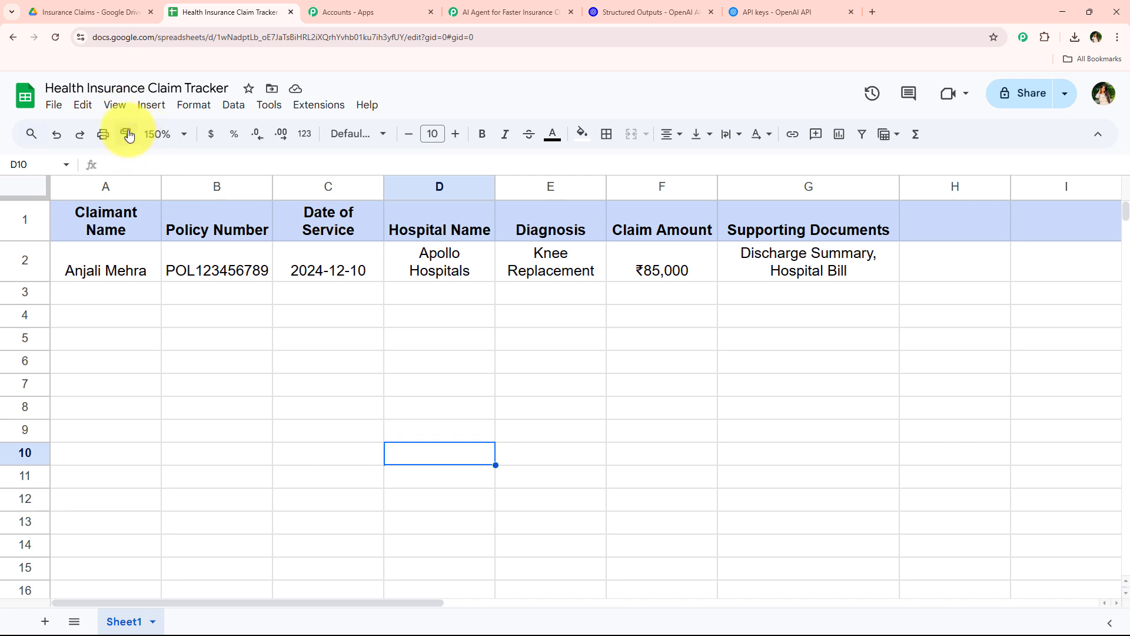
{"action": "left_click", "coordinate": [455, 7]}
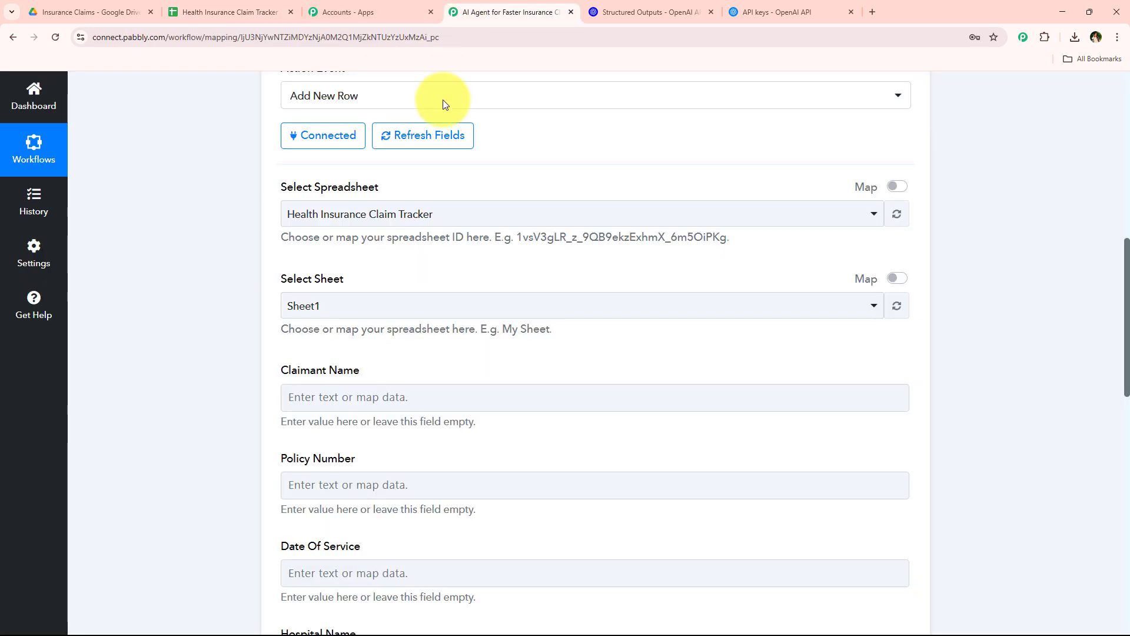
{"action": "left_click", "coordinate": [364, 303]}
{"action": "left_click", "coordinate": [366, 373]}
Review the row's column fields from Claimant Name through Supporting Documents in the Google Sheets action
{"action": "scroll", "coordinate": [267, 400], "scroll_direction": "down", "scroll_amount": 4}
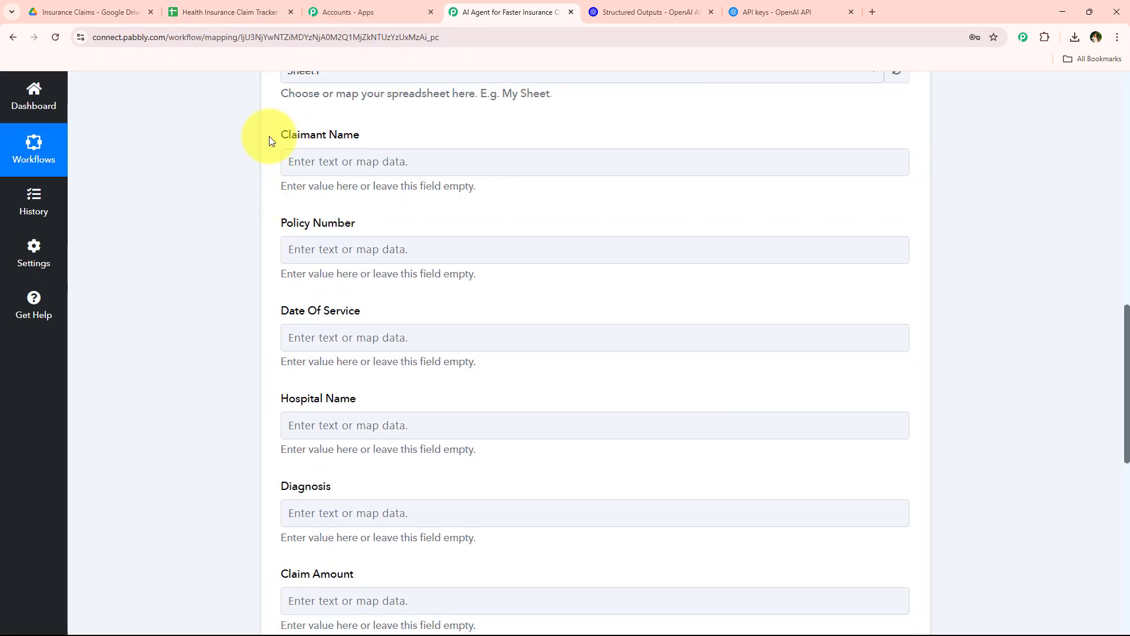
{"action": "left_click_drag", "start_coordinate": [269, 139], "coordinate": [396, 507]}
{"action": "scroll", "coordinate": [246, 342], "scroll_direction": "down", "scroll_amount": 3}
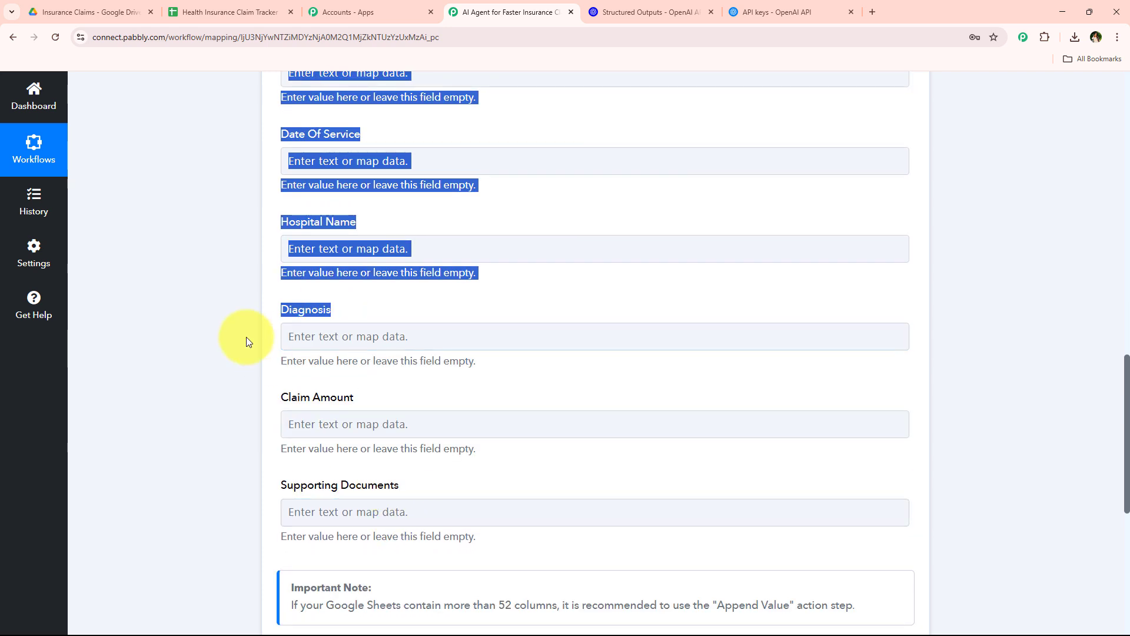
{"action": "left_click", "coordinate": [246, 337]}
{"action": "scroll", "coordinate": [282, 383], "scroll_direction": "down", "scroll_amount": 3}
{"action": "scroll", "coordinate": [282, 384], "scroll_direction": "up", "scroll_amount": 6}
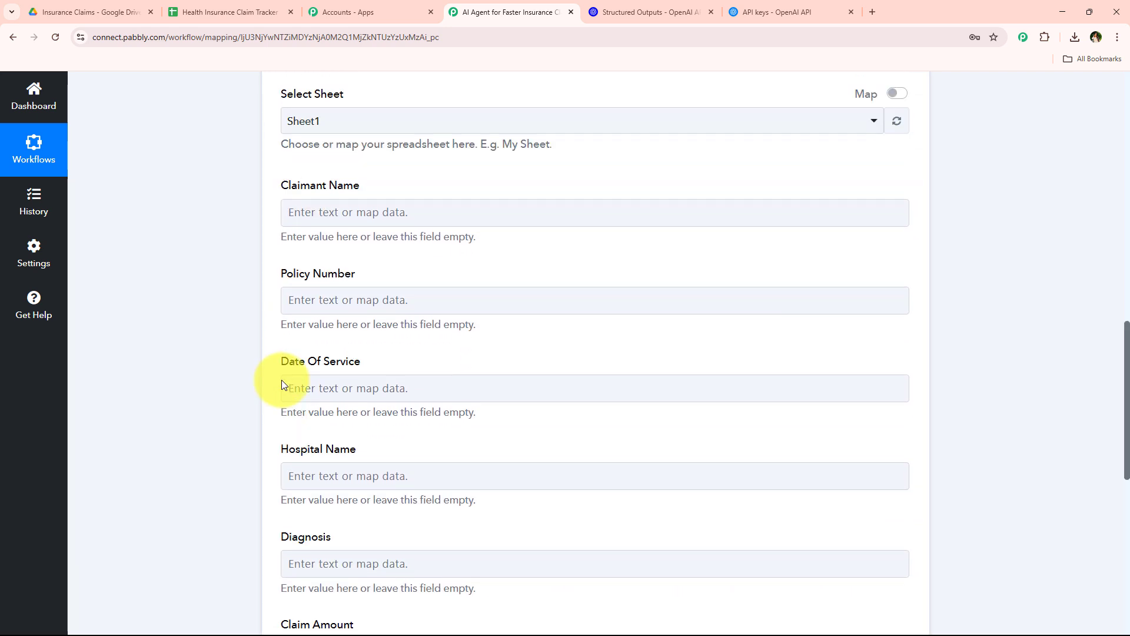
{"action": "scroll", "coordinate": [281, 380], "scroll_direction": "up", "scroll_amount": 2}
{"action": "scroll", "coordinate": [282, 379], "scroll_direction": "down", "scroll_amount": 1}
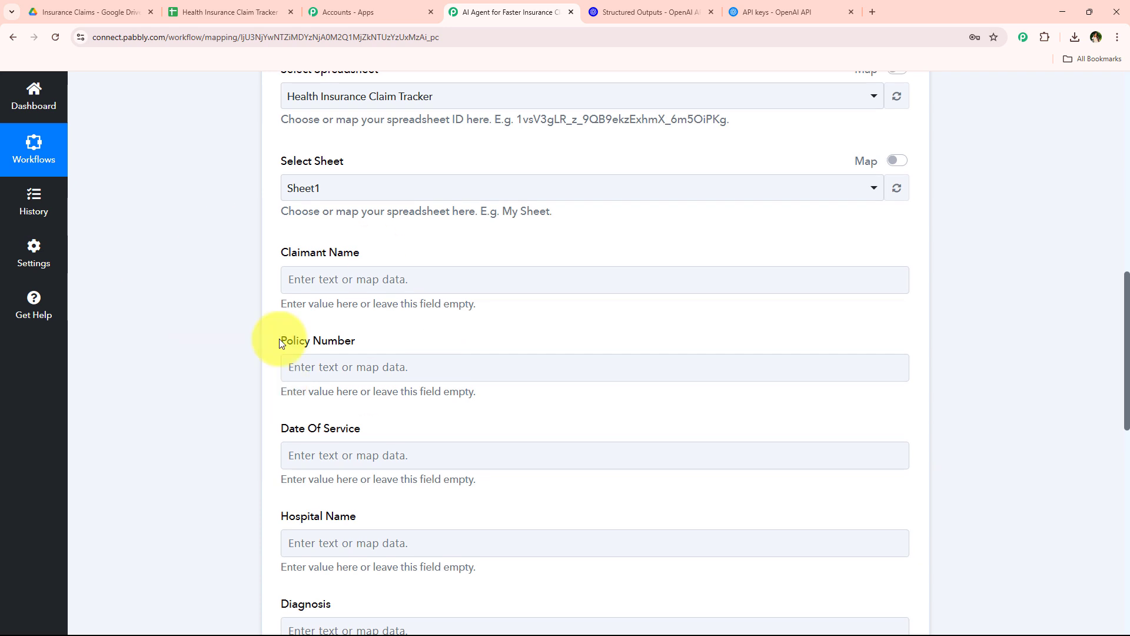
{"action": "scroll", "coordinate": [280, 342], "scroll_direction": "down", "scroll_amount": 1}
Map the OpenAI step's Claimant Name and Policy Number outputs to the matching fields of the new row
{"action": "left_click", "coordinate": [289, 294]}
{"action": "left_click", "coordinate": [304, 212]}
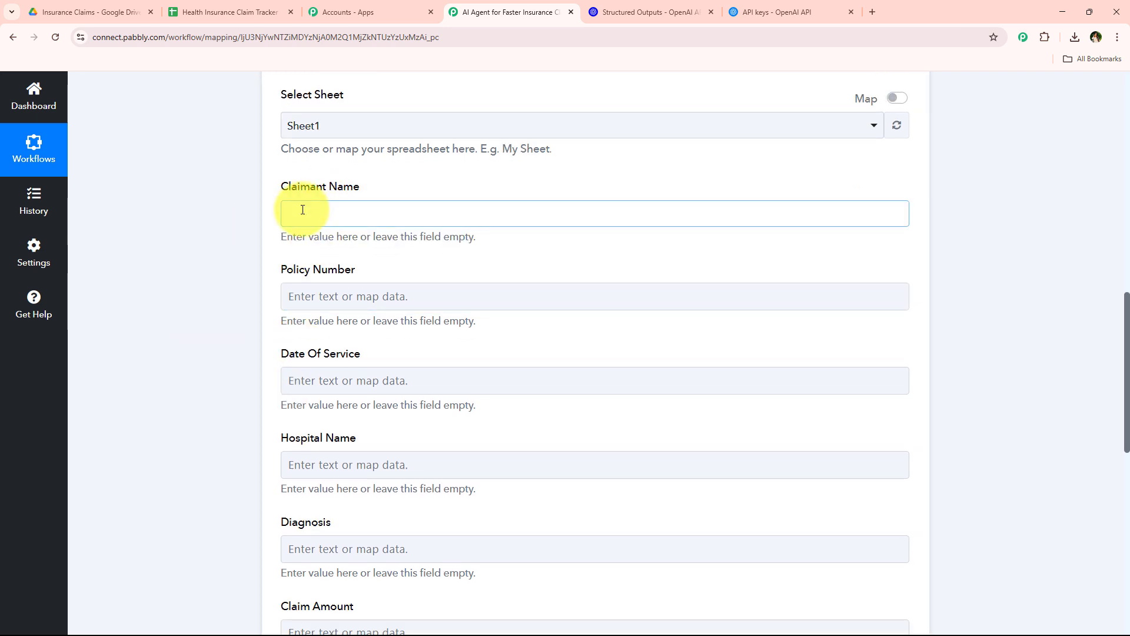
{"action": "left_click", "coordinate": [407, 369]}
{"action": "left_click", "coordinate": [353, 409]}
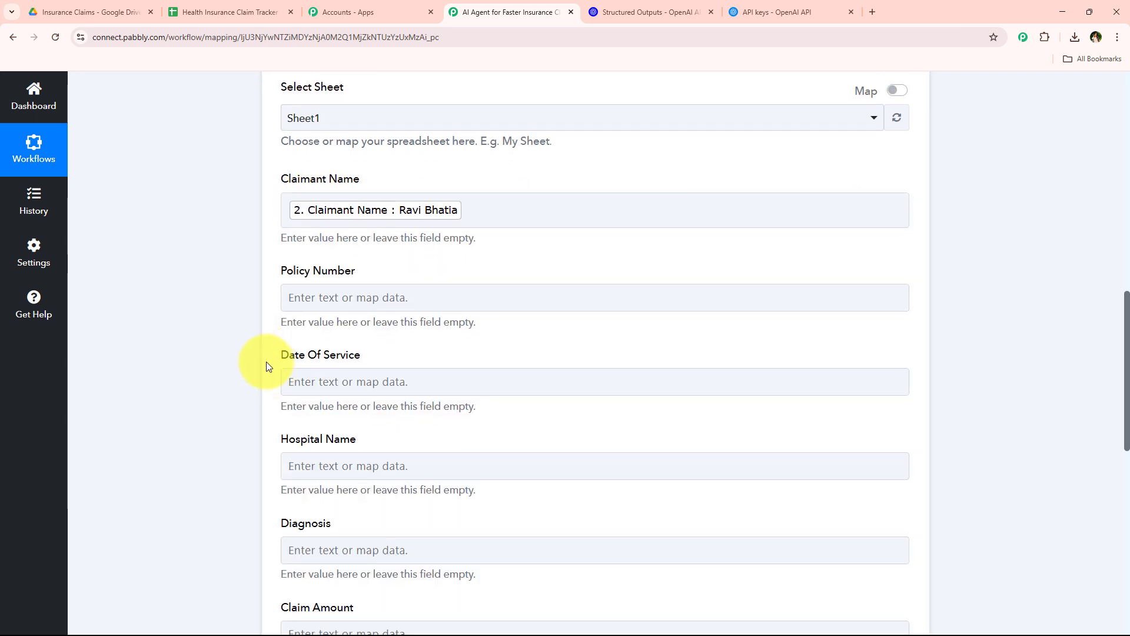
{"action": "scroll", "coordinate": [265, 366], "scroll_direction": "down", "scroll_amount": 2}
{"action": "left_click", "coordinate": [395, 186]}
{"action": "left_click", "coordinate": [412, 343]}
{"action": "left_click", "coordinate": [353, 408]}
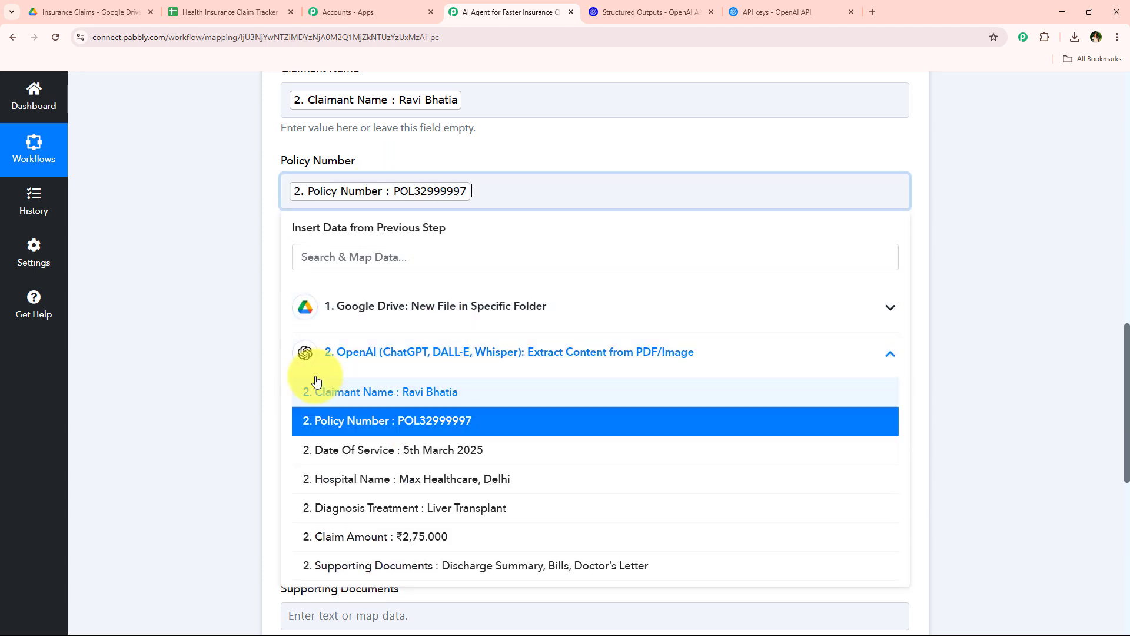
{"action": "left_click", "coordinate": [217, 308]}
Map the OpenAI step's Date Of Service and Hospital Name outputs to the matching fields of the new row
{"action": "scroll", "coordinate": [217, 308], "scroll_direction": "down", "scroll_amount": 1}
{"action": "left_click", "coordinate": [368, 228]}
{"action": "left_click", "coordinate": [407, 373]}
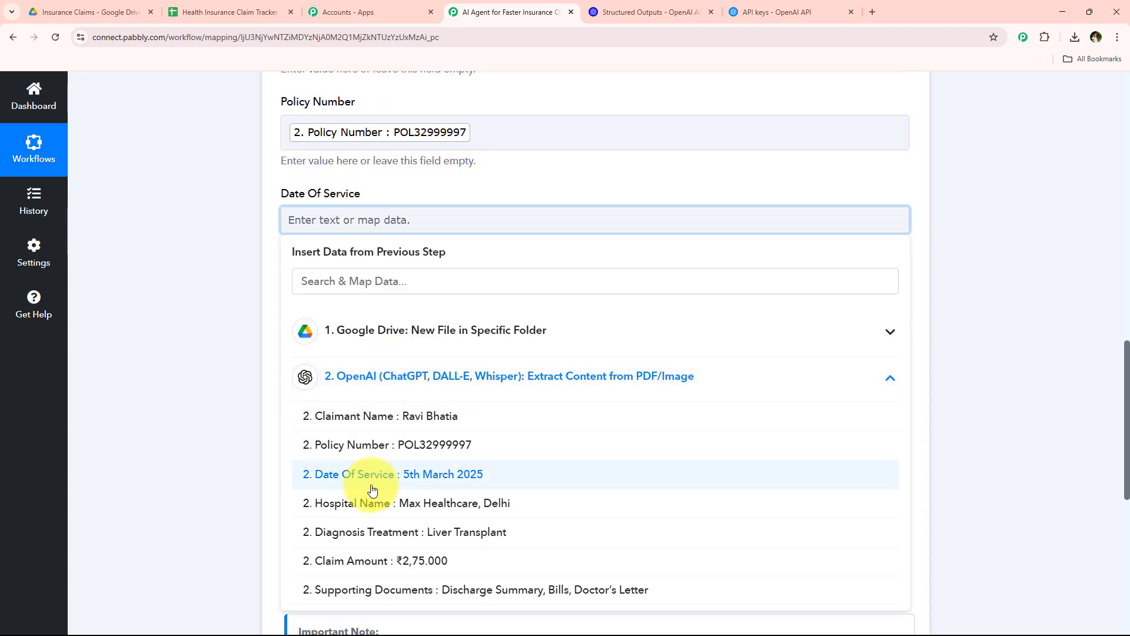
{"action": "left_click", "coordinate": [300, 478]}
{"action": "left_click", "coordinate": [159, 302]}
{"action": "scroll", "coordinate": [159, 302], "scroll_direction": "down", "scroll_amount": 2}
{"action": "scroll", "coordinate": [328, 270], "scroll_direction": "down", "scroll_amount": 1}
{"action": "left_click", "coordinate": [306, 199]}
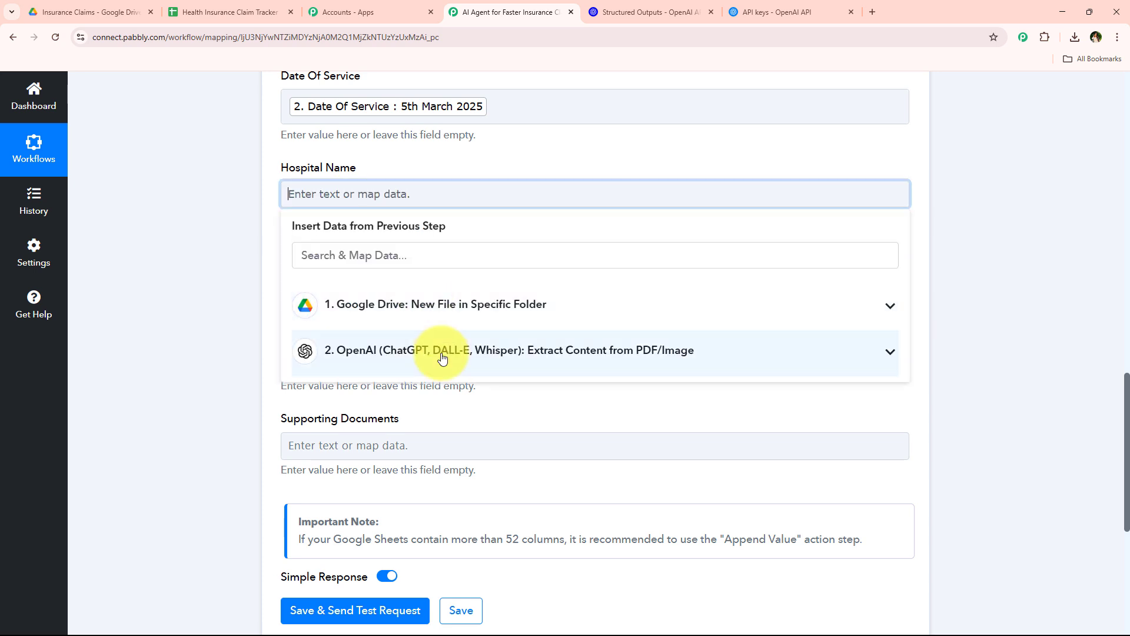
{"action": "left_click", "coordinate": [444, 355]}
{"action": "left_click", "coordinate": [427, 488]}
{"action": "left_click", "coordinate": [222, 348]}
Map the OpenAI step's Diagnosis Treatment output to Diagnosis and its Claim Amount output to Claim Amount
{"action": "scroll", "coordinate": [245, 328], "scroll_direction": "down", "scroll_amount": 1}
{"action": "left_click", "coordinate": [335, 230]}
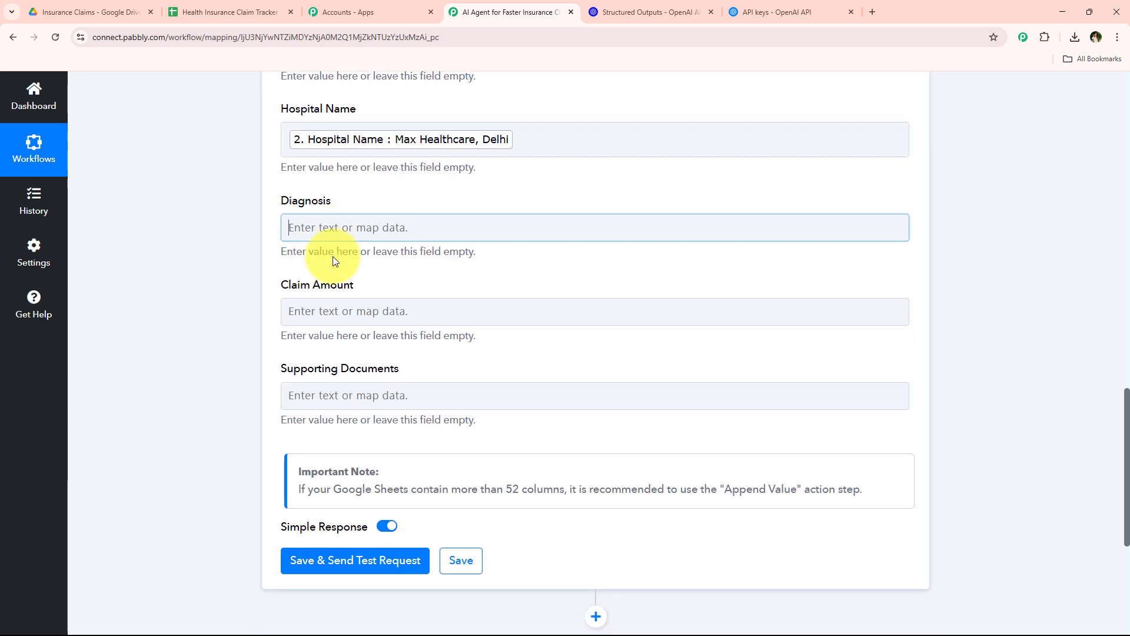
{"action": "left_click", "coordinate": [392, 314]}
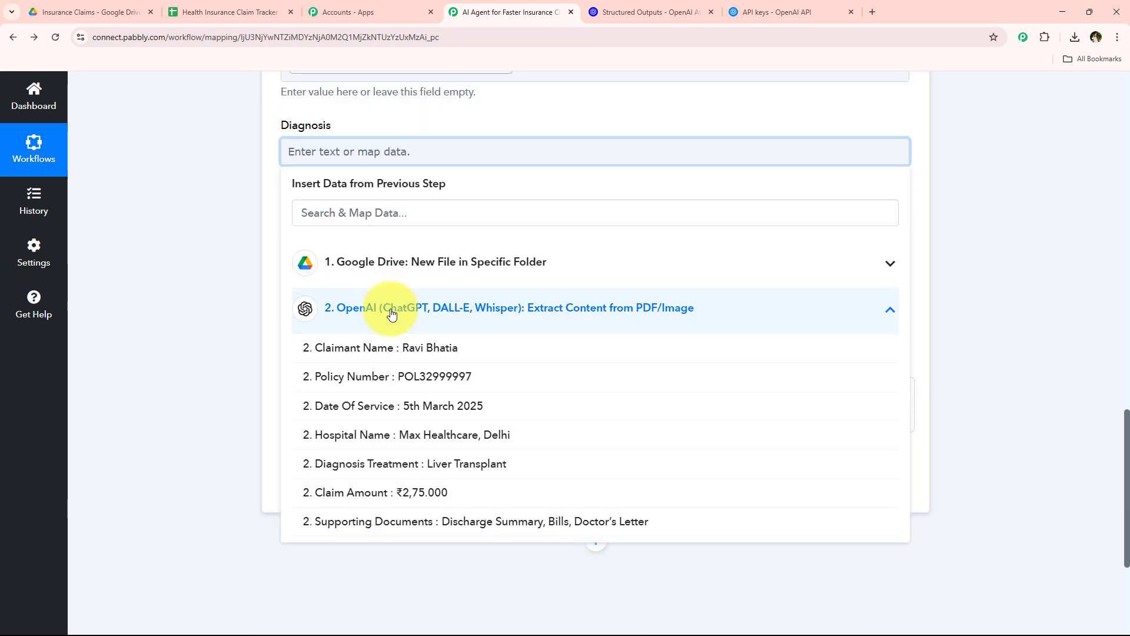
{"action": "left_click", "coordinate": [397, 464]}
{"action": "left_click", "coordinate": [182, 310]}
{"action": "left_click", "coordinate": [355, 231]}
{"action": "left_click", "coordinate": [447, 374]}
{"action": "scroll", "coordinate": [378, 321], "scroll_direction": "down", "scroll_amount": 2}
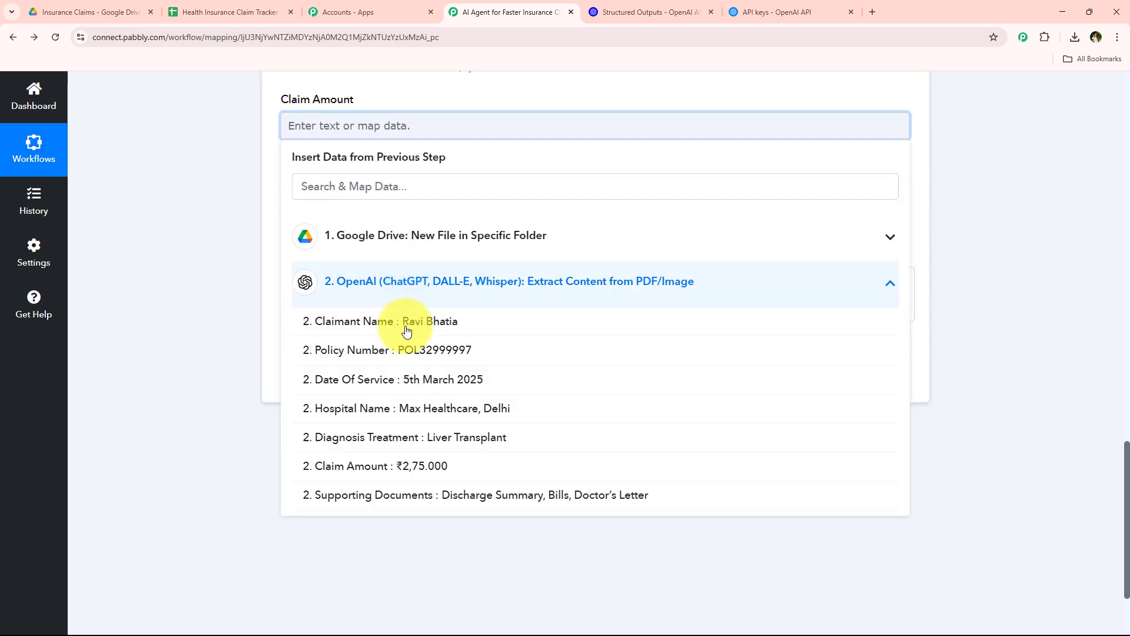
{"action": "left_click", "coordinate": [379, 475]}
{"action": "left_click", "coordinate": [202, 253]}
Map the OpenAI Supporting Documents output to its field, then save the Google Sheets action and send a test request
{"action": "left_click", "coordinate": [434, 225]}
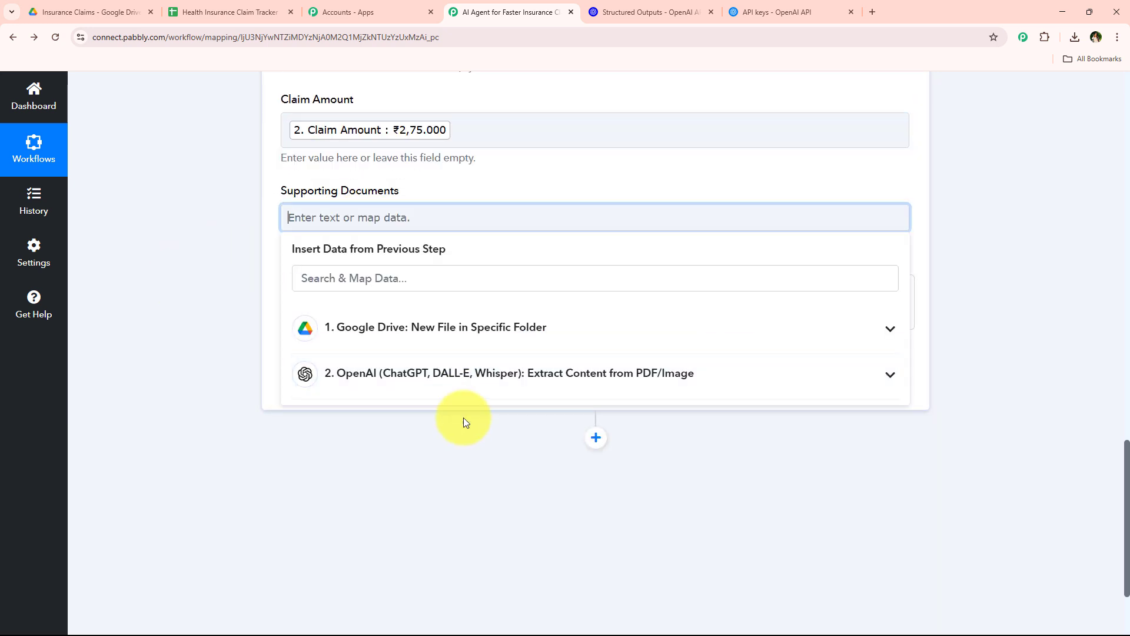
{"action": "left_click", "coordinate": [448, 372]}
{"action": "scroll", "coordinate": [420, 509], "scroll_direction": "down", "scroll_amount": 1}
{"action": "left_click", "coordinate": [389, 528]}
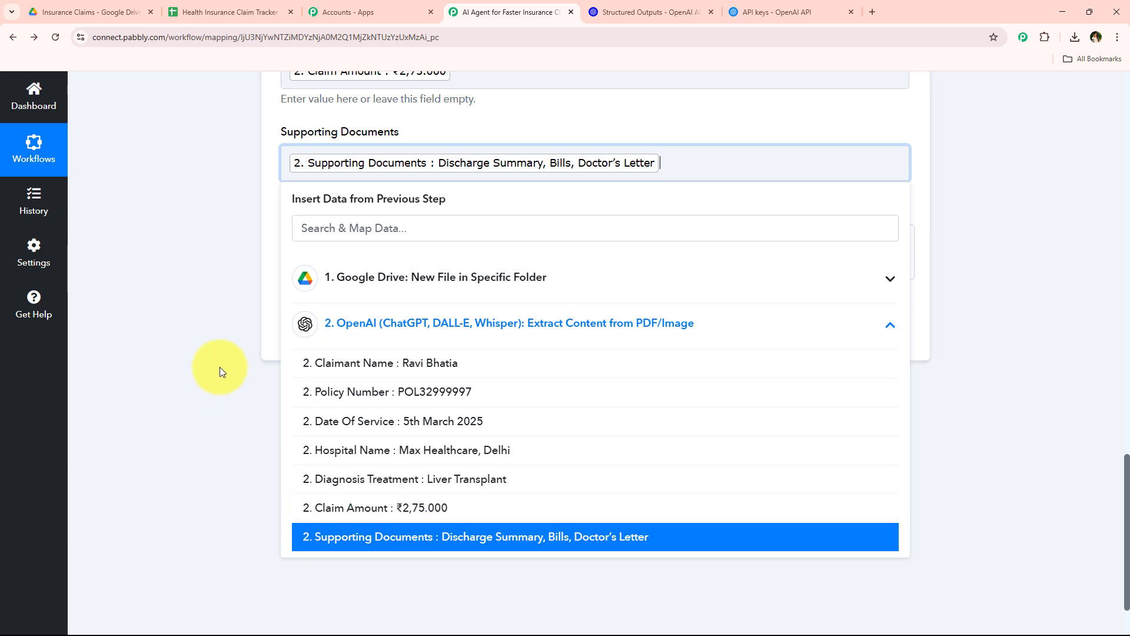
{"action": "left_click", "coordinate": [415, 328]}
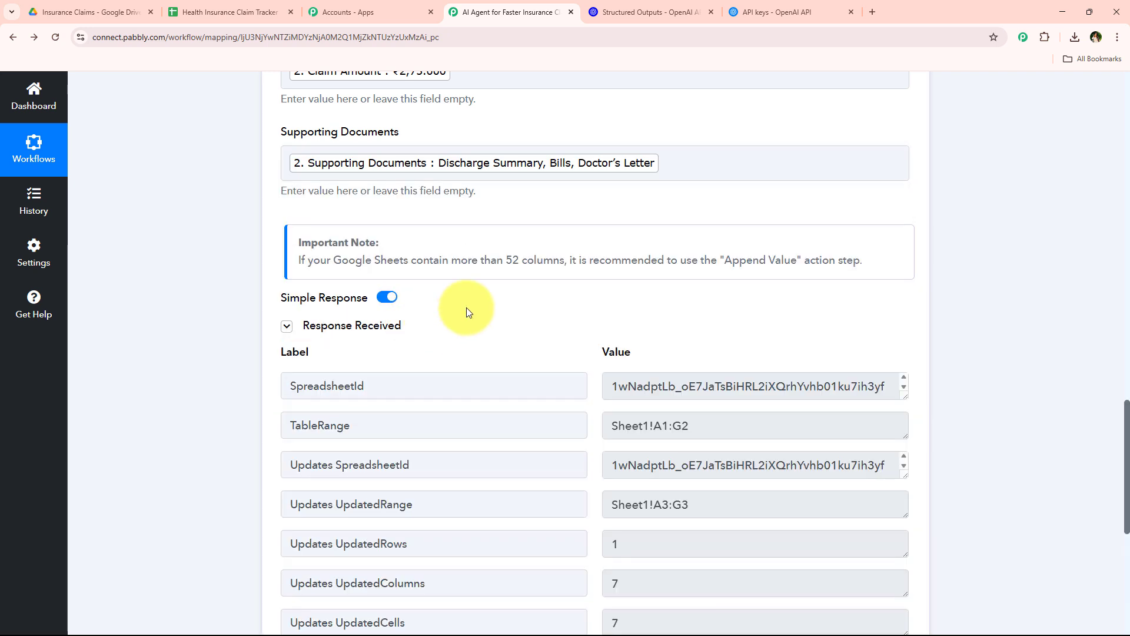
Review the Google Sheets test response and the mapped fields, then collapse the Add New Row action
{"action": "scroll", "coordinate": [356, 413], "scroll_direction": "down", "scroll_amount": 3}
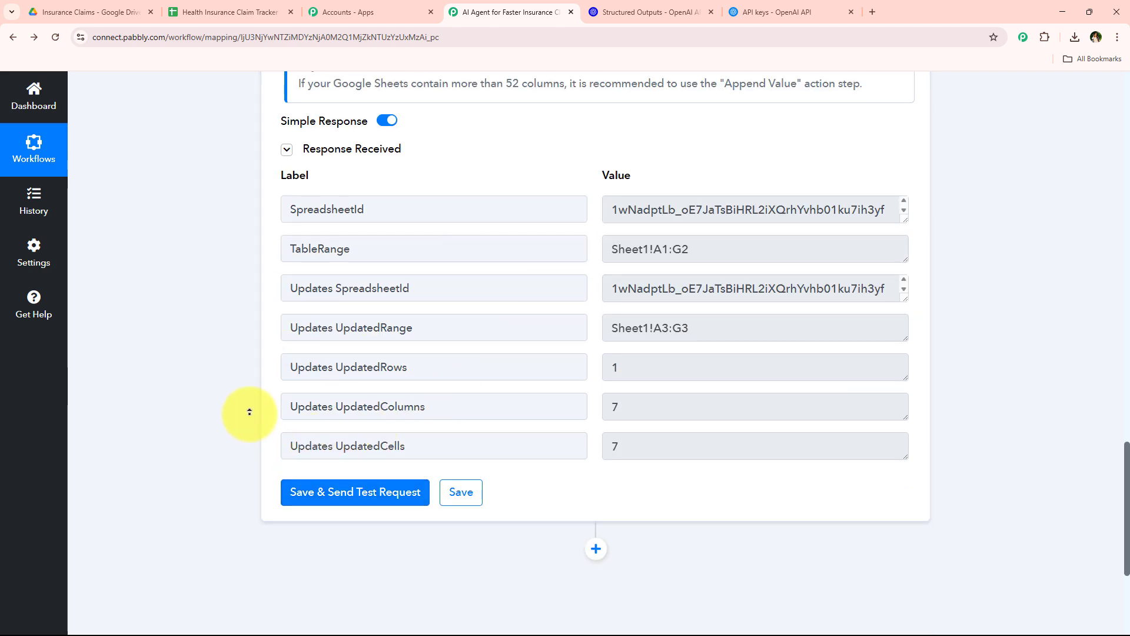
{"action": "scroll", "coordinate": [254, 395], "scroll_direction": "up", "scroll_amount": 1}
{"action": "scroll", "coordinate": [259, 380], "scroll_direction": "up", "scroll_amount": 20}
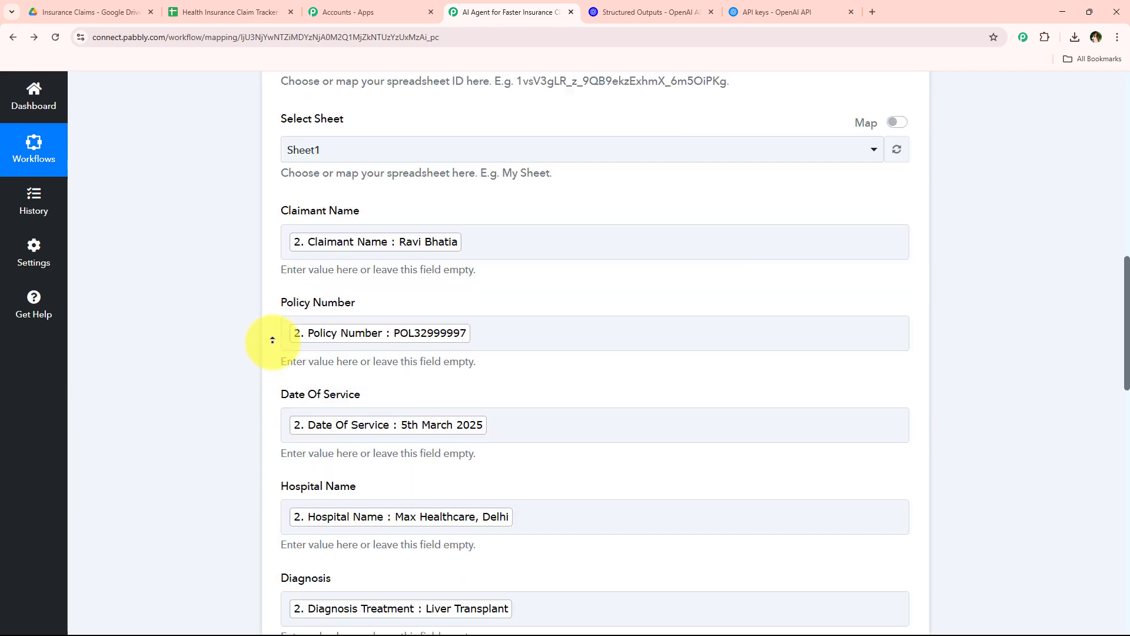
{"action": "scroll", "coordinate": [273, 340], "scroll_direction": "up", "scroll_amount": 5}
{"action": "left_click", "coordinate": [613, 551]}
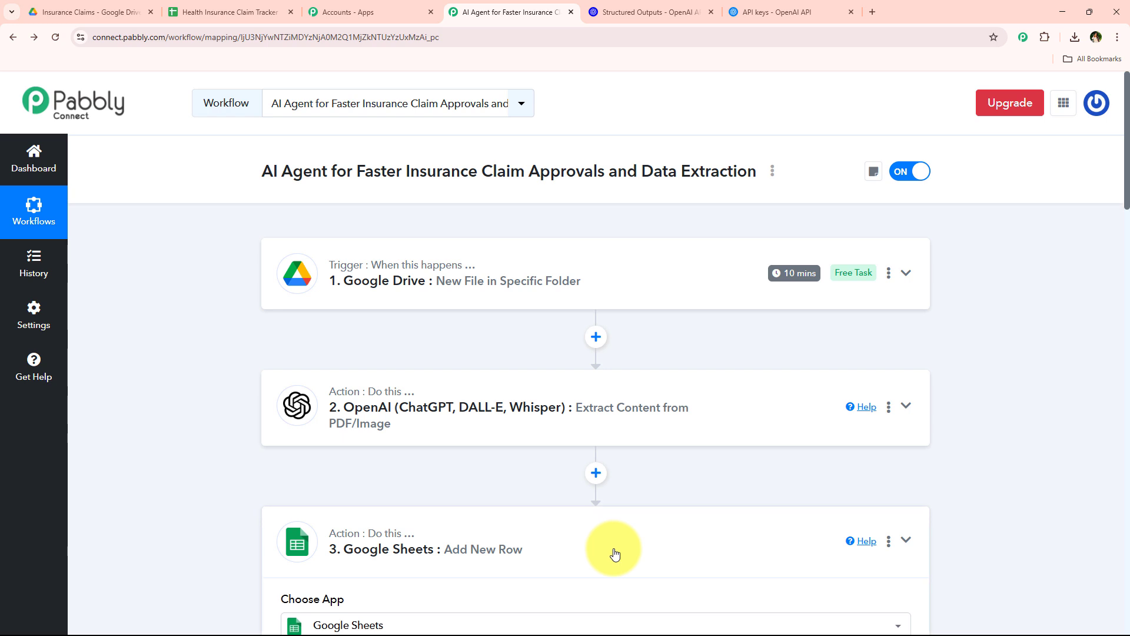
Check the newly added row in the Health Insurance Claim Tracker spreadsheet at 150% zoom and return to the workflow
{"action": "left_click", "coordinate": [224, 12]}
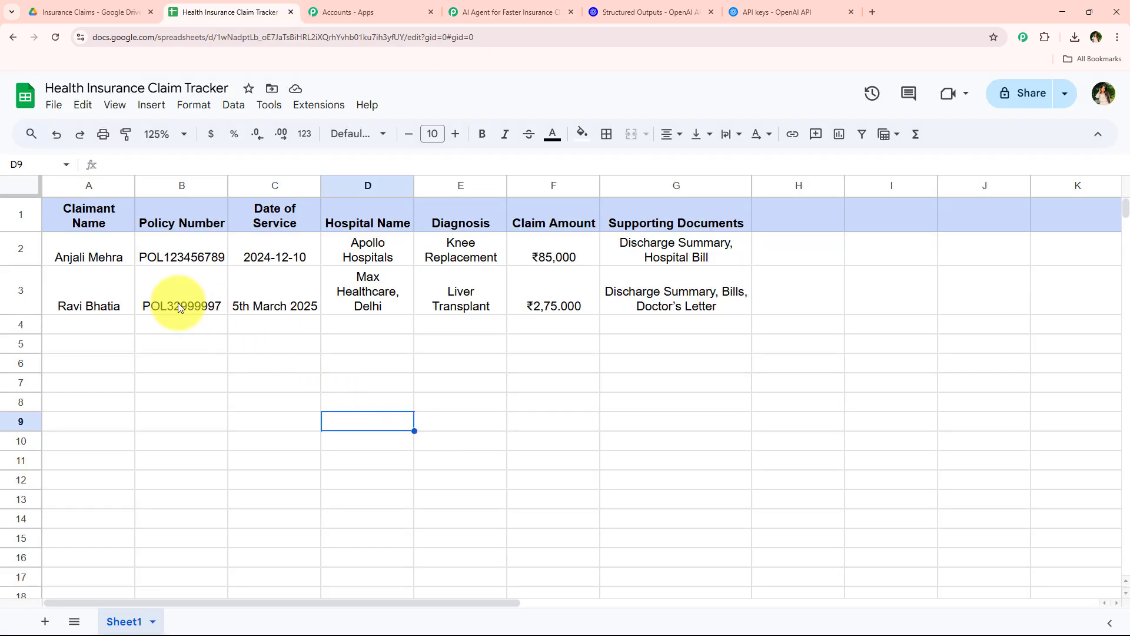
{"action": "left_click_drag", "start_coordinate": [121, 288], "coordinate": [740, 310]}
{"action": "left_click", "coordinate": [313, 404]}
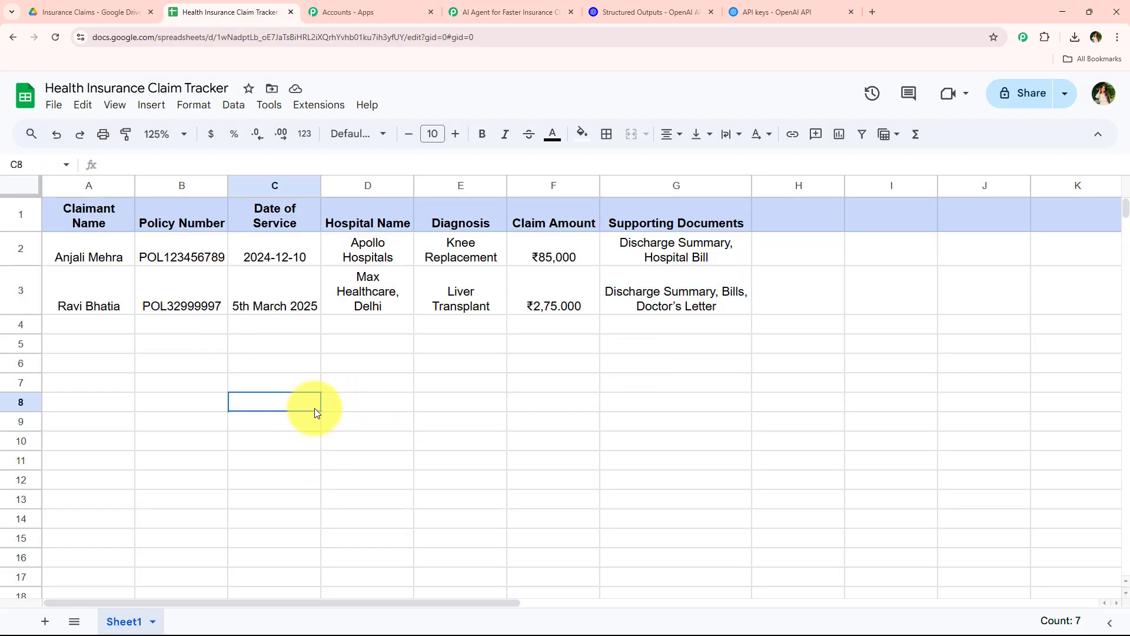
{"action": "left_click", "coordinate": [158, 135]}
{"action": "left_click", "coordinate": [156, 281]}
{"action": "left_click", "coordinate": [449, 418]}
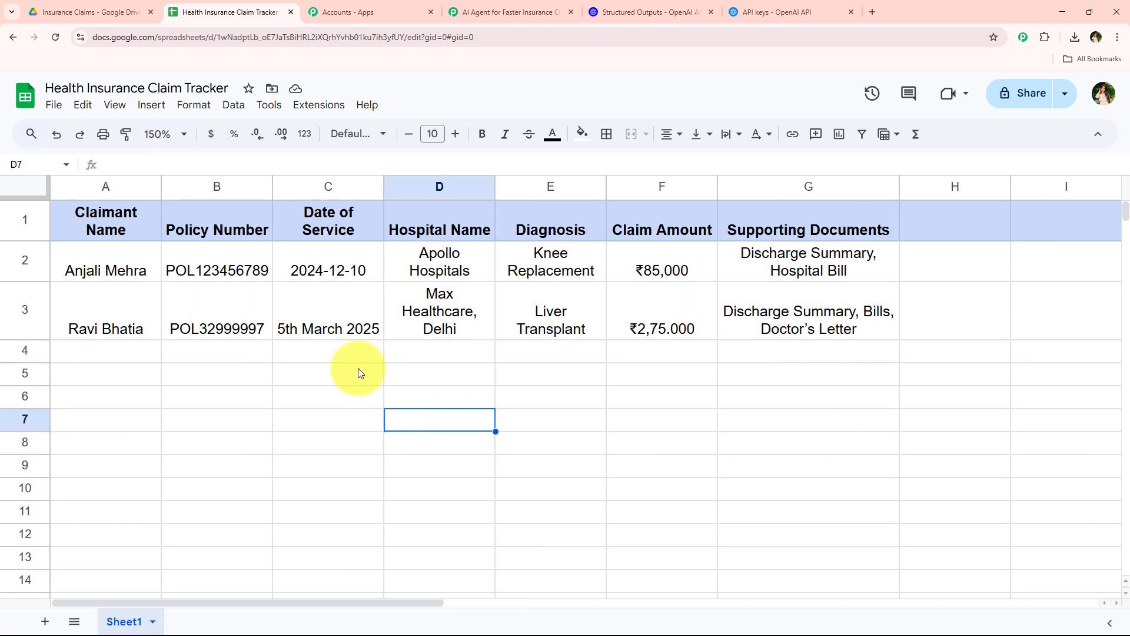
{"action": "left_click", "coordinate": [569, 8]}
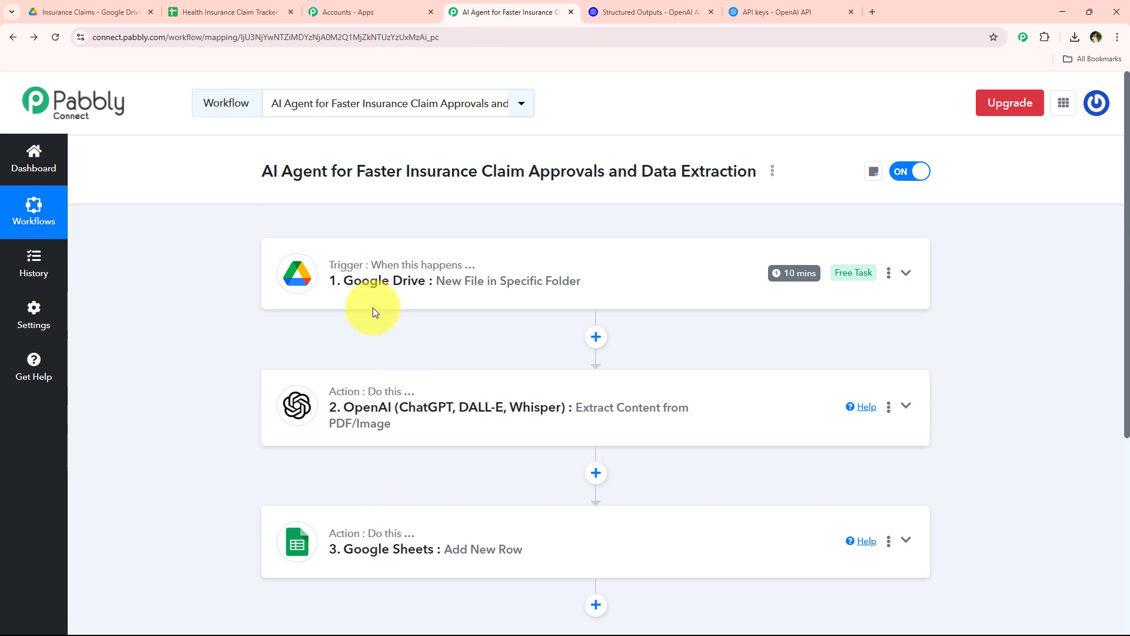
Look over the claim details in Insurance Claim.pdf in Google Drive and return to the Pabbly Connect workflow
{"action": "left_click", "coordinate": [59, 12]}
{"action": "scroll", "coordinate": [375, 361], "scroll_direction": "down", "scroll_amount": 5}
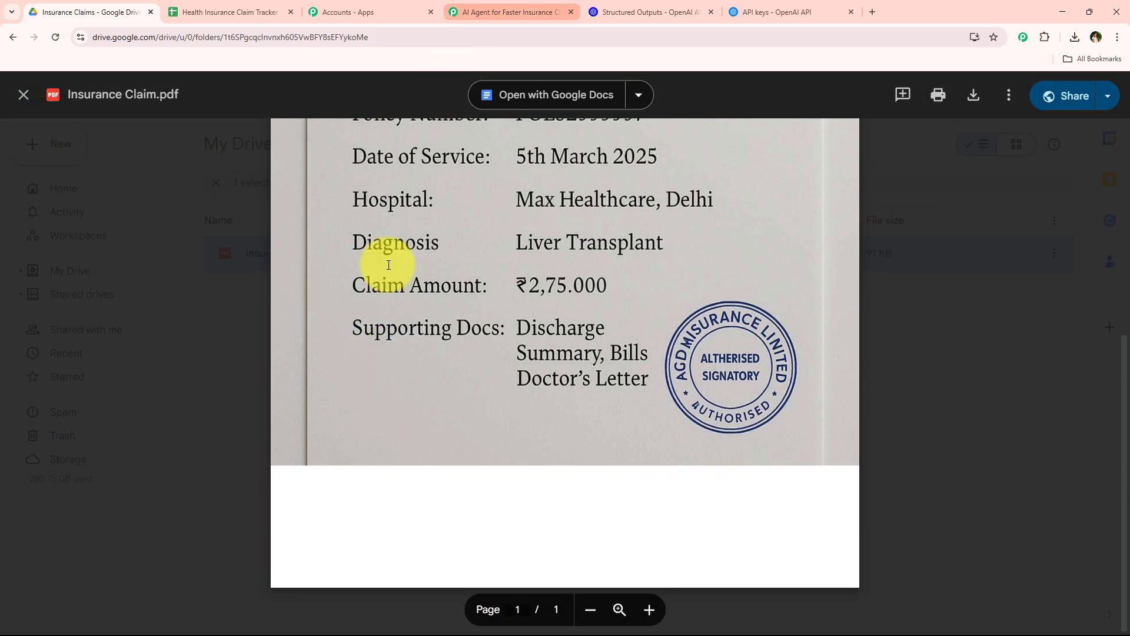
{"action": "left_click", "coordinate": [527, 11]}
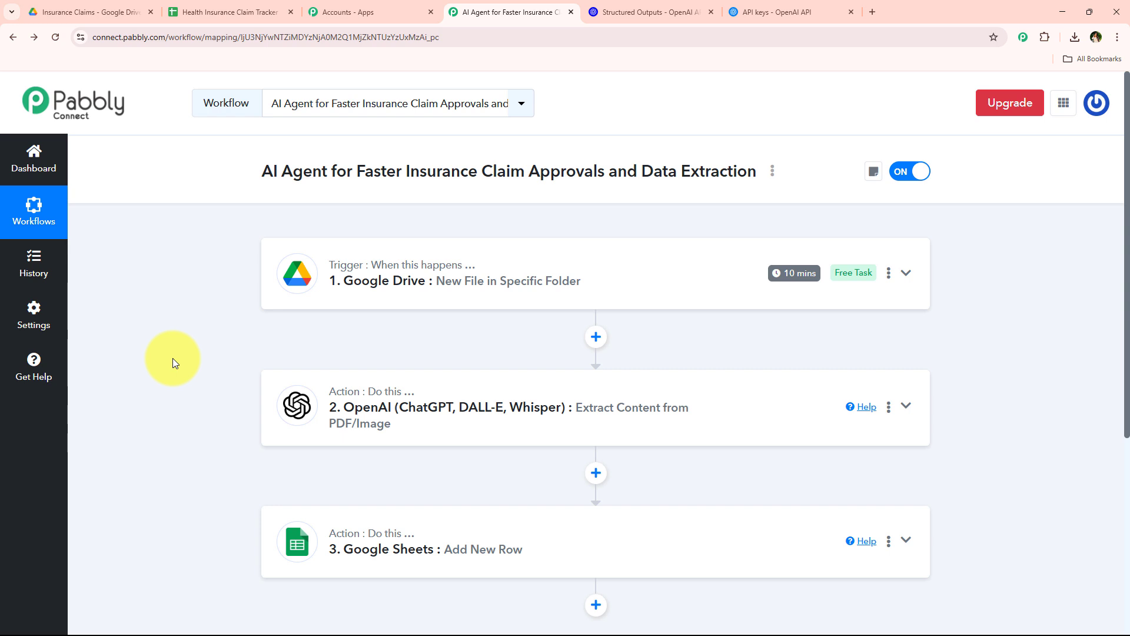